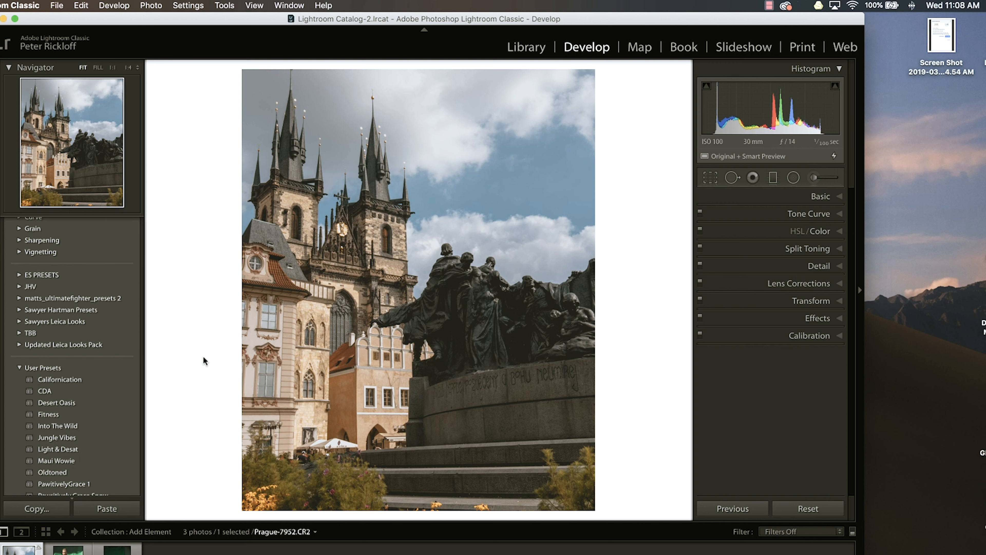
Step: Compare the Prague church photo with the portrait of the man in front of the green backdrop
{"action": "left_click", "coordinate": [78, 551]}
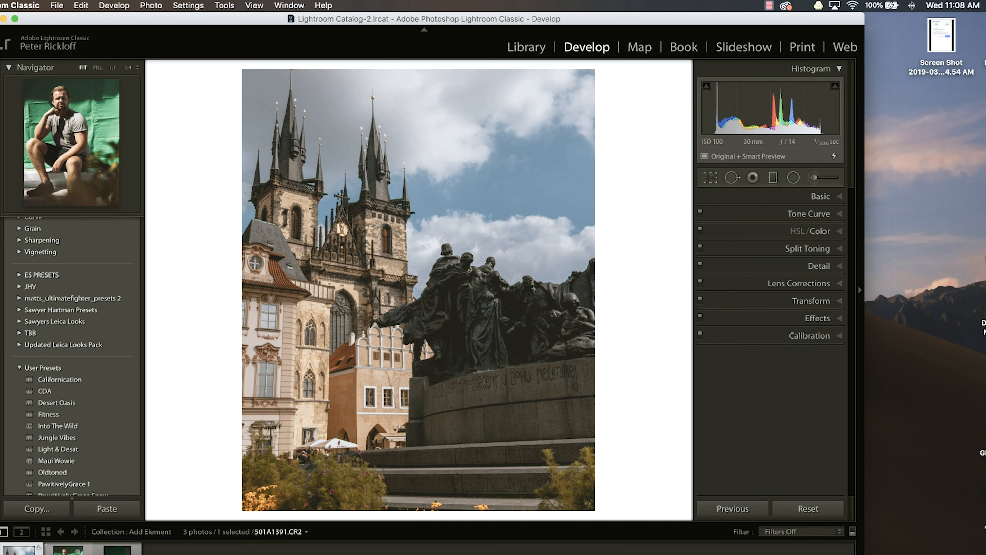
{"action": "left_click", "coordinate": [68, 550]}
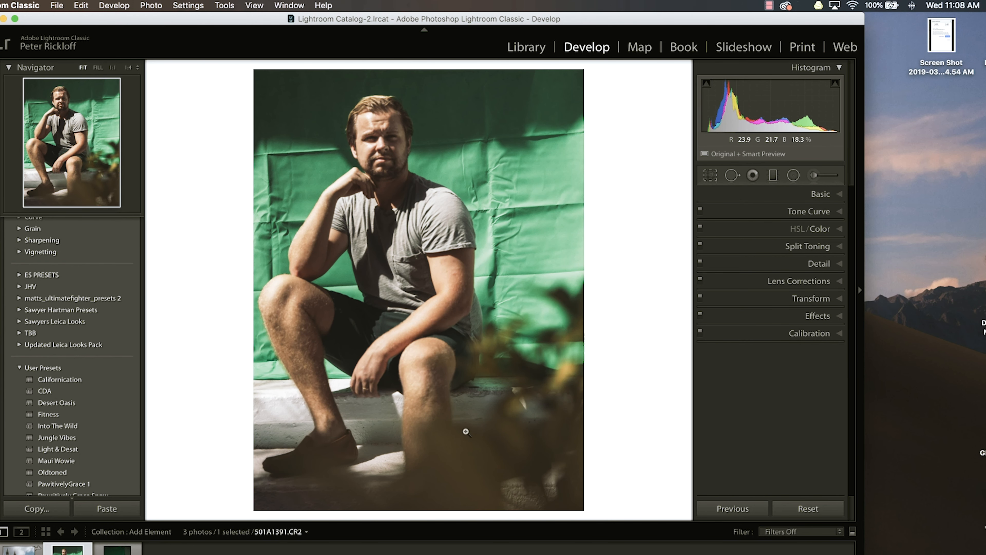
{"action": "key", "text": "Left"}
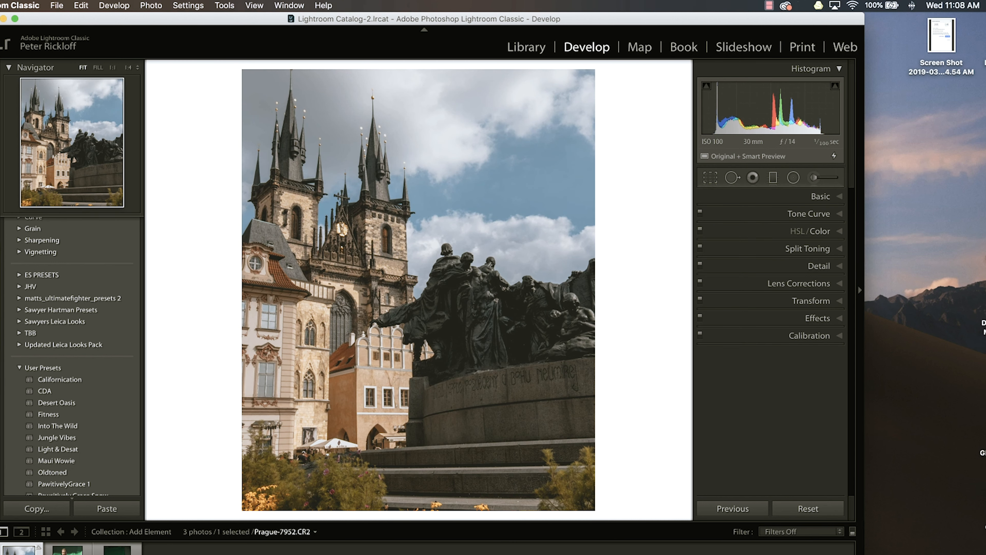
{"action": "key", "text": "Right"}
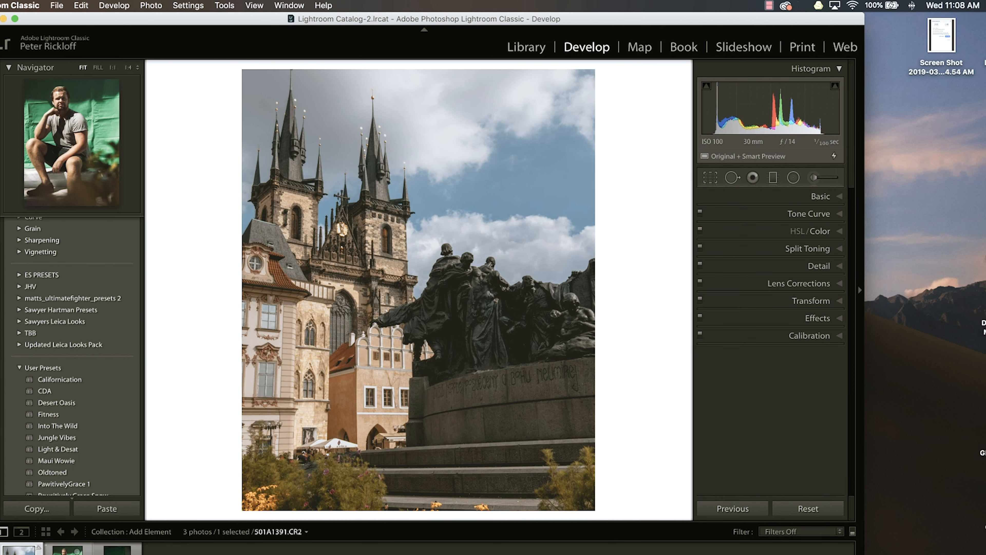
{"action": "key", "text": "Left"}
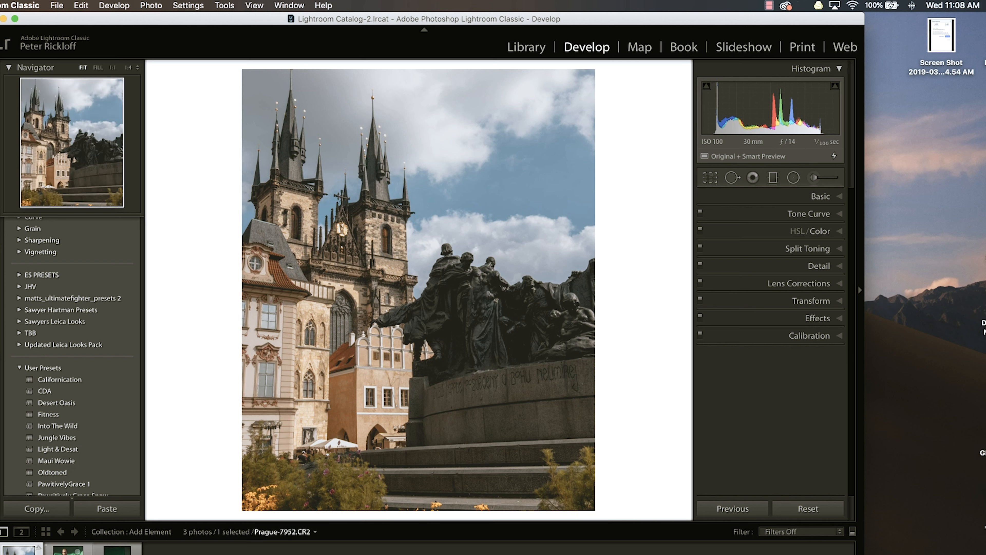
Step: Open Prague-7952.CR2 for editing in Photoshop and duplicate its background layer
{"action": "key", "text": "super+e"}
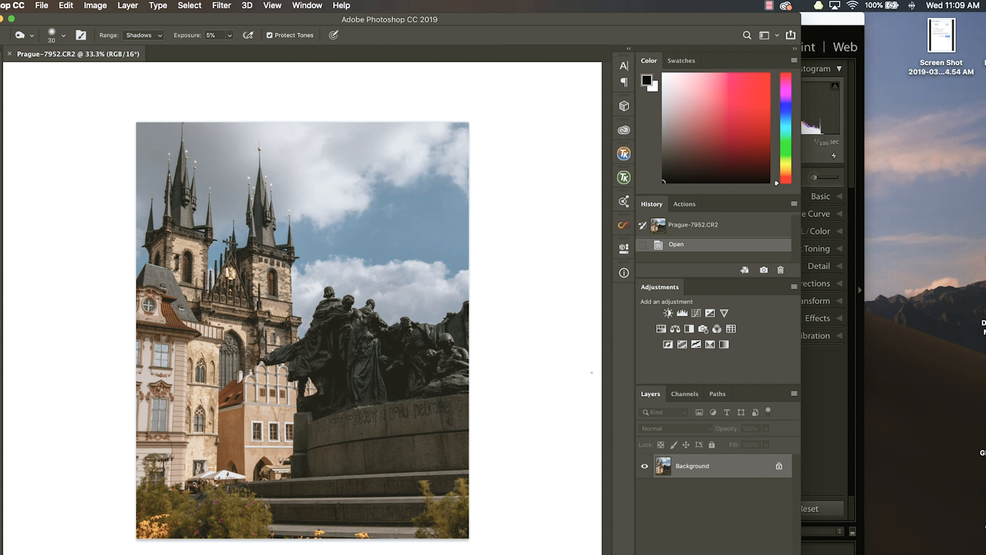
{"action": "key", "text": "super+j"}
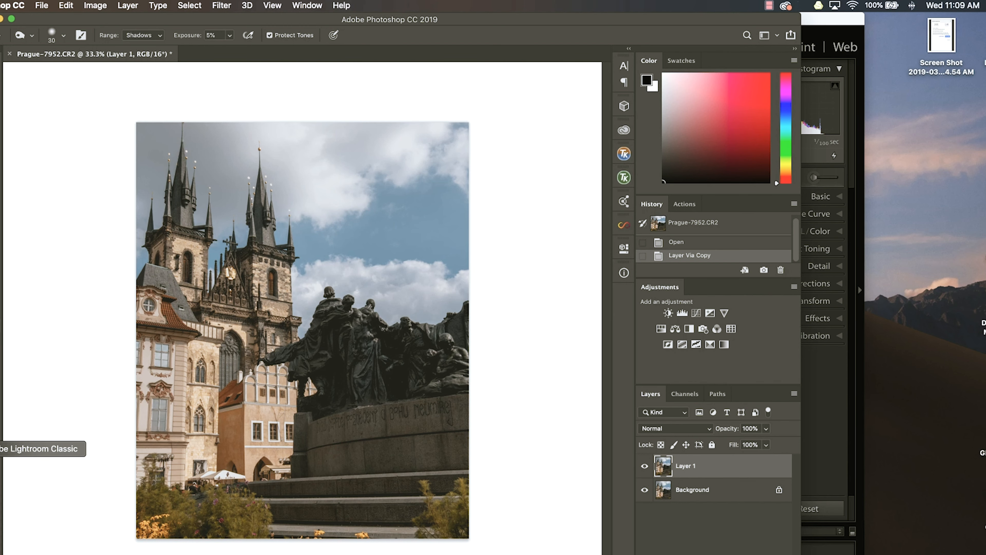
Step: Return to Lightroom Classic, open the portrait 501A1391.CR2 in Photoshop as well, and duplicate its background layer
{"action": "left_click", "coordinate": [1, 449]}
{"action": "left_click", "coordinate": [68, 551]}
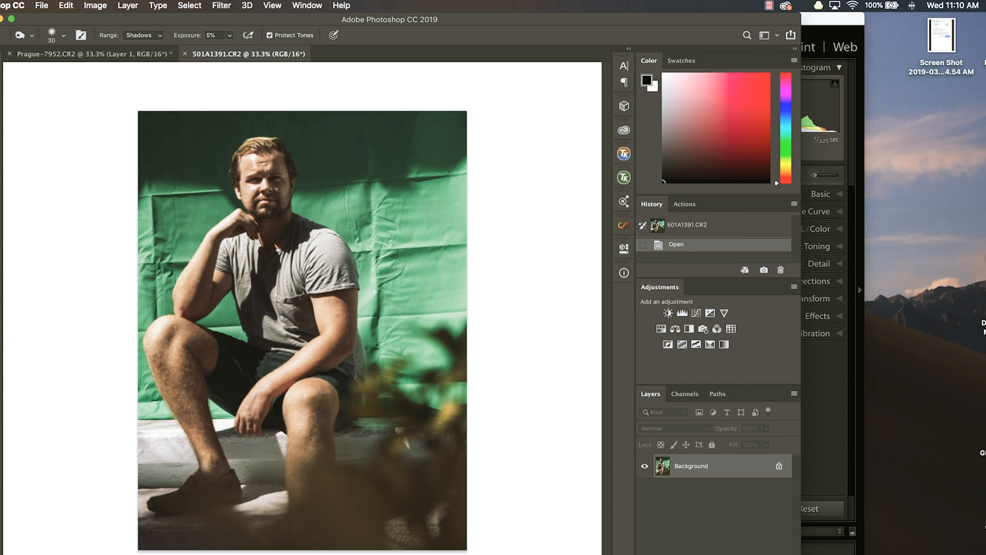
{"action": "left_click", "coordinate": [78, 53]}
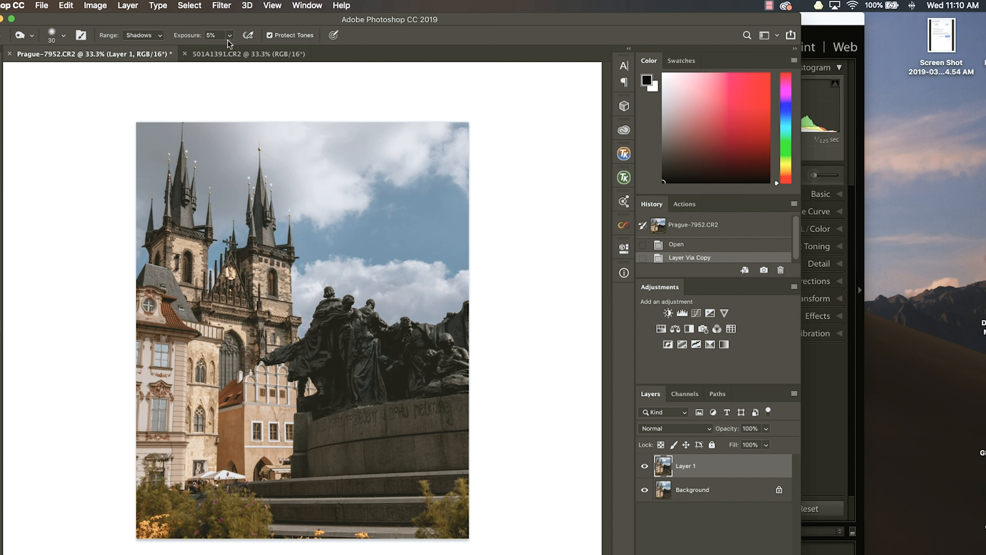
{"action": "left_click", "coordinate": [237, 54]}
{"action": "left_click_drag", "start_coordinate": [237, 53], "coordinate": [235, 58]}
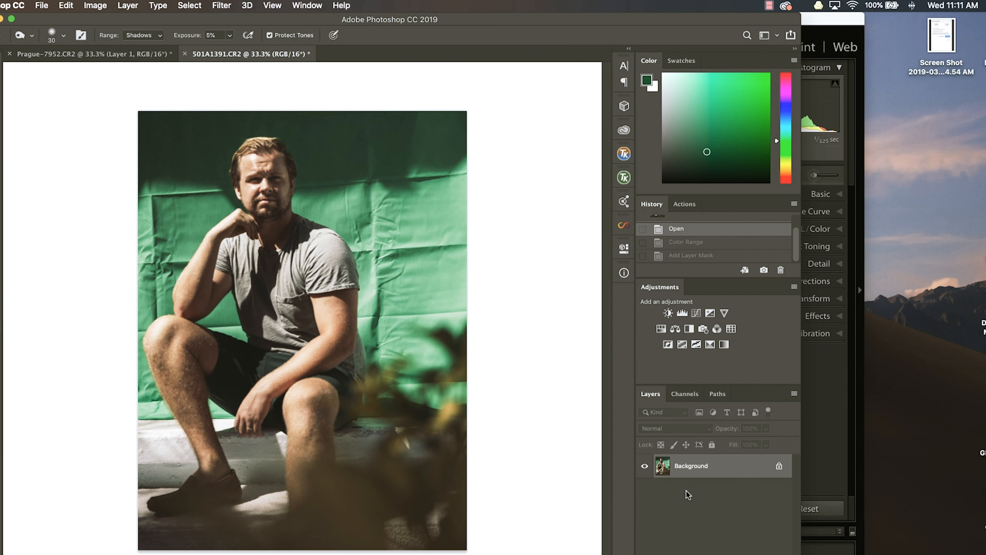
{"action": "key", "text": "super+j"}
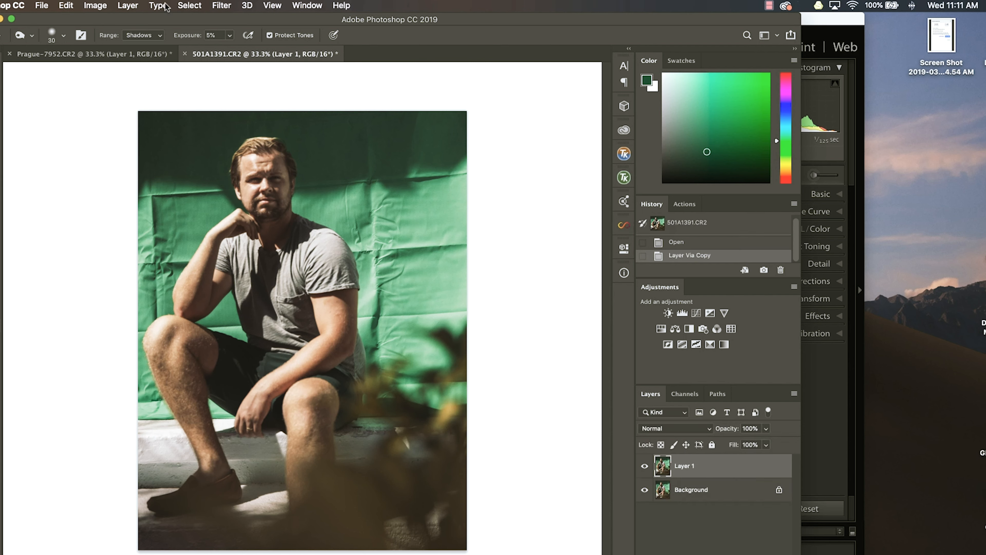
Step: Start a Color Range selection from the green backdrop and add its dark shadowed tones to the sample
{"action": "left_click", "coordinate": [191, 6]}
{"action": "left_click", "coordinate": [258, 122]}
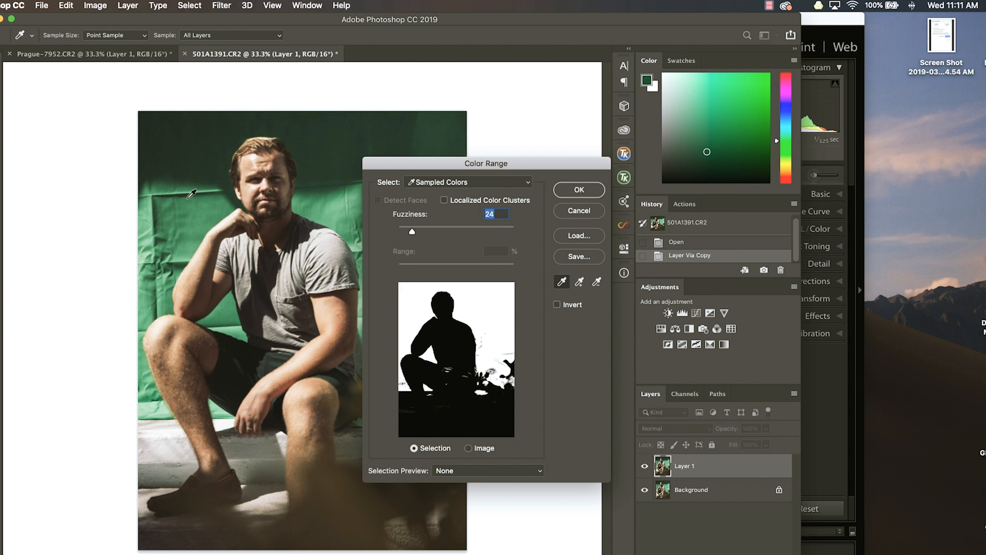
{"action": "left_click", "coordinate": [190, 200]}
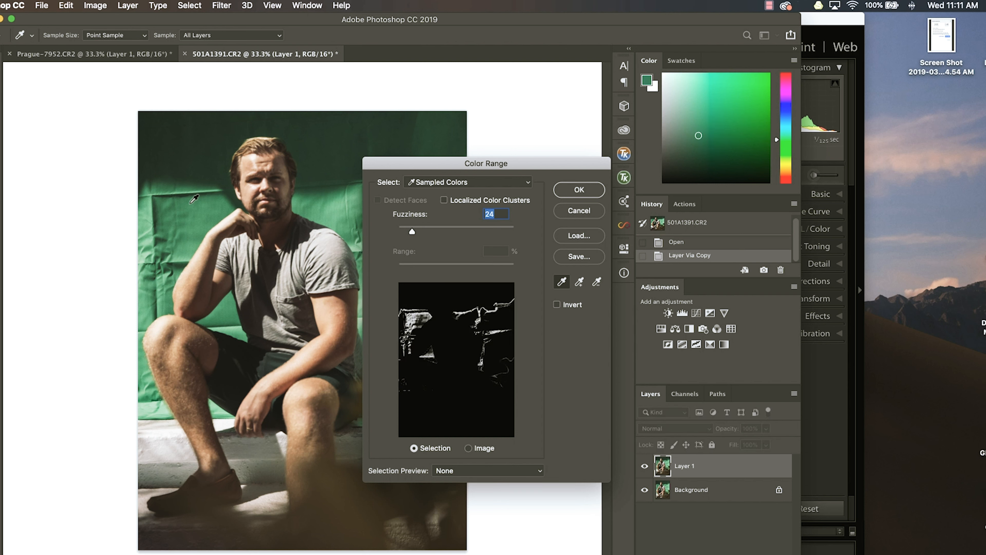
{"action": "left_click", "coordinate": [583, 286]}
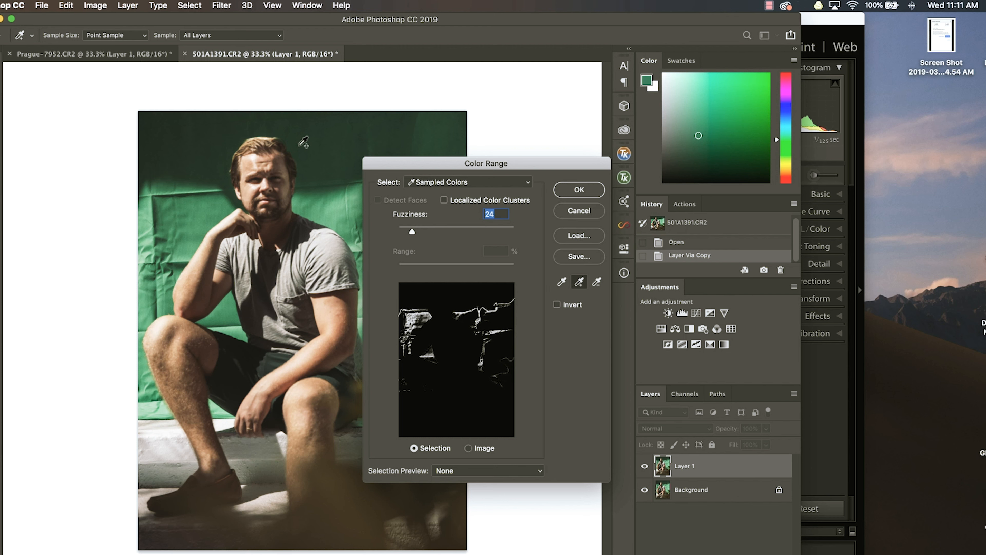
{"action": "left_click", "coordinate": [331, 148]}
{"action": "left_click", "coordinate": [153, 128]}
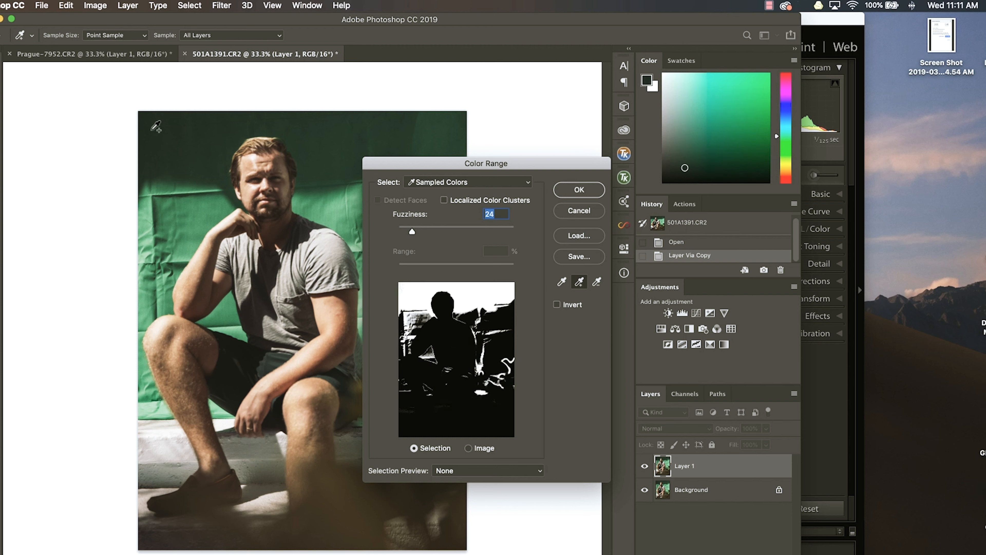
Step: Add the remaining light, mid and shadow greens of the backdrop to the Color Range sample and apply the selection
{"action": "left_click_drag", "start_coordinate": [493, 165], "coordinate": [103, 127]}
{"action": "left_click", "coordinate": [435, 234]}
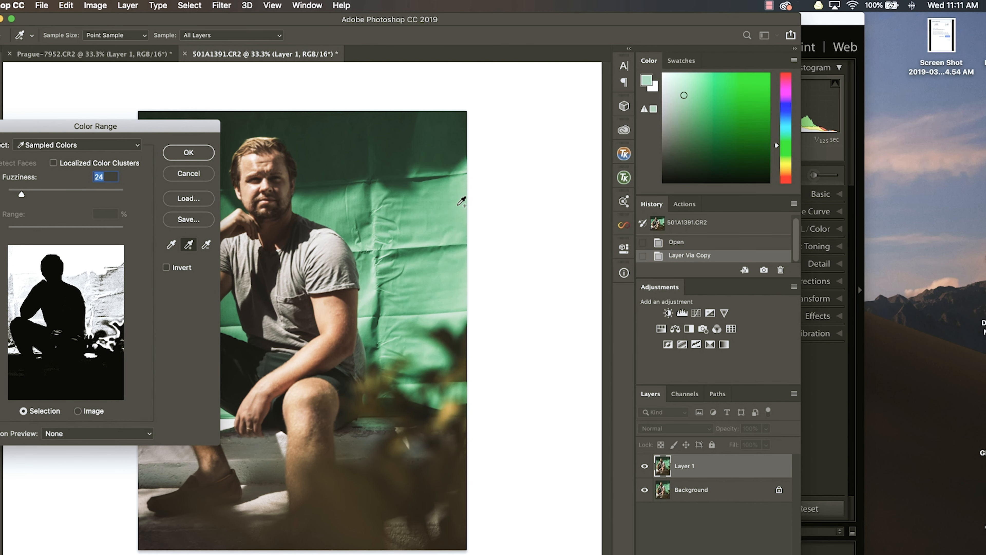
{"action": "left_click", "coordinate": [457, 194]}
{"action": "left_click", "coordinate": [410, 190]}
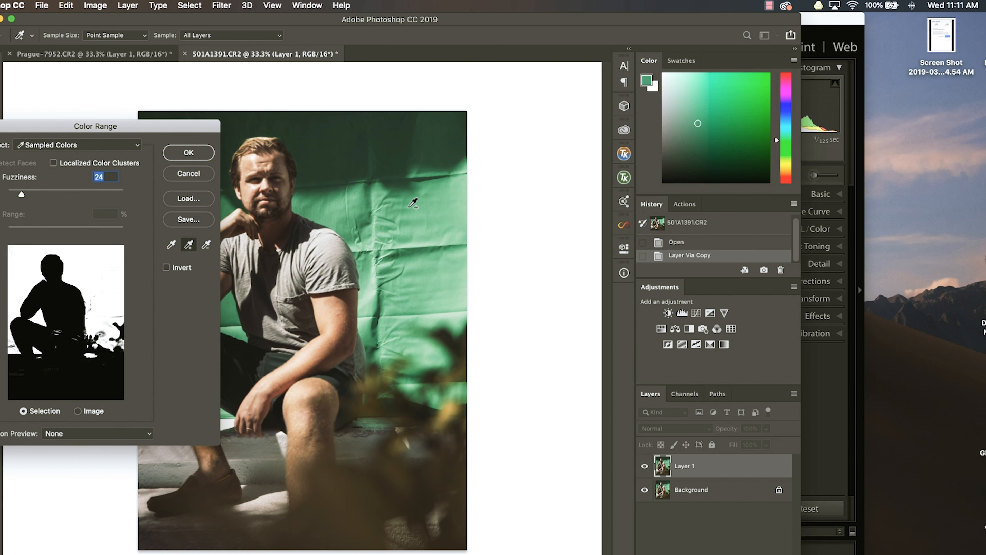
{"action": "left_click", "coordinate": [378, 300]}
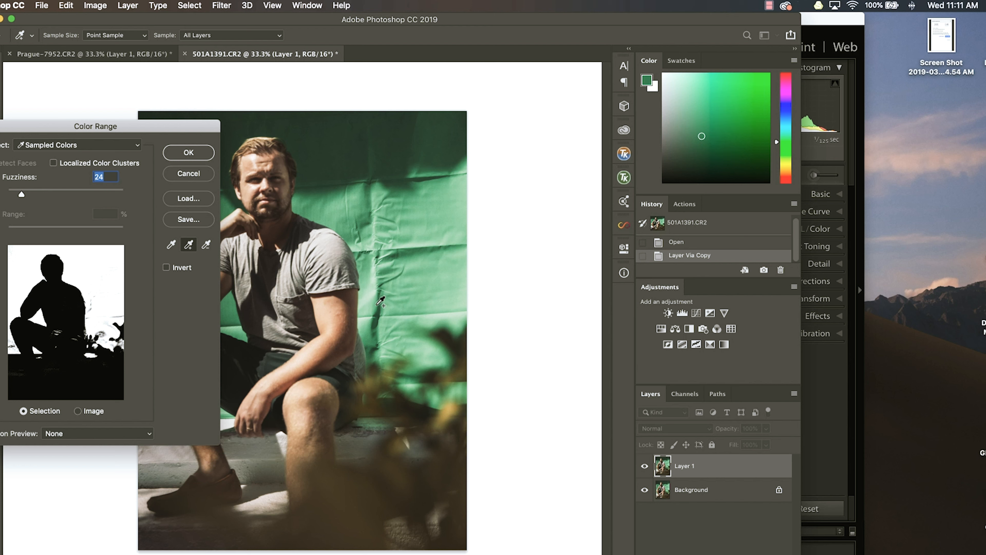
{"action": "left_click", "coordinate": [379, 316]}
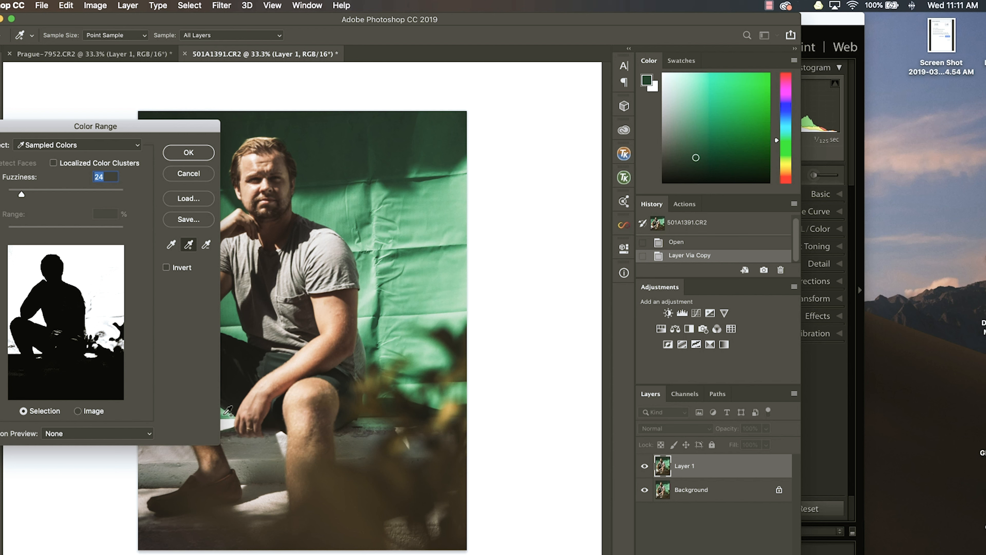
{"action": "left_click", "coordinate": [226, 408]}
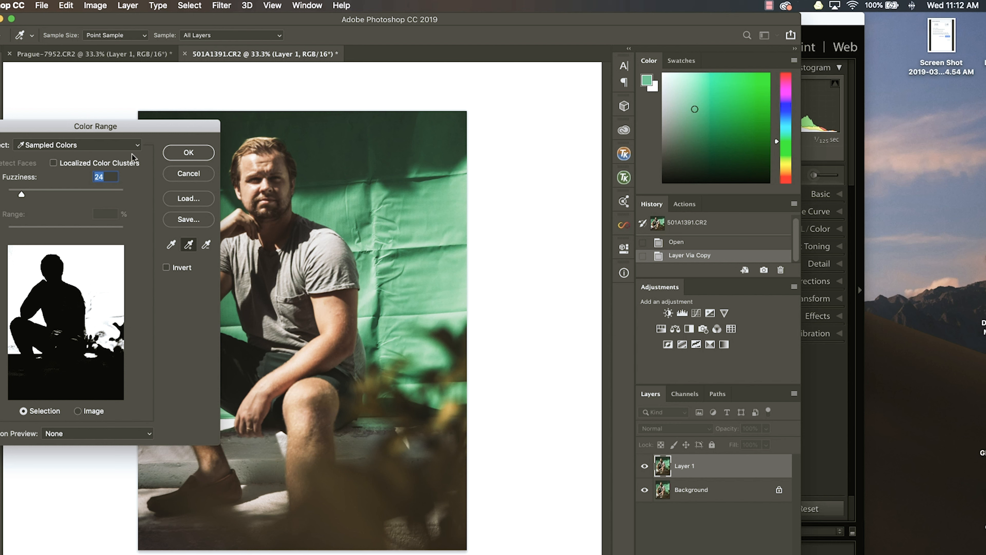
{"action": "mouse_move", "coordinate": [21, 194]}
{"action": "left_mouse_down"}
{"action": "mouse_move", "coordinate": [41, 199]}
{"action": "mouse_move", "coordinate": [23, 201]}
{"action": "left_mouse_up"}
{"action": "left_click", "coordinate": [186, 154]}
Step: Add a layer mask to Layer 1 from the backdrop selection and open that mask in Select and Mask
{"action": "key", "text": "o"}
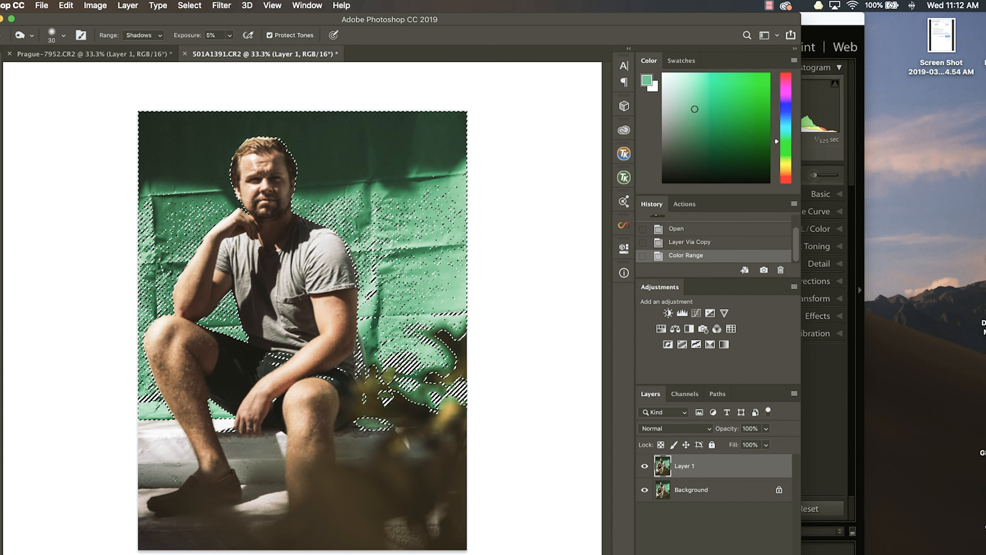
{"action": "left_click", "coordinate": [709, 553]}
{"action": "double_click", "coordinate": [687, 468]}
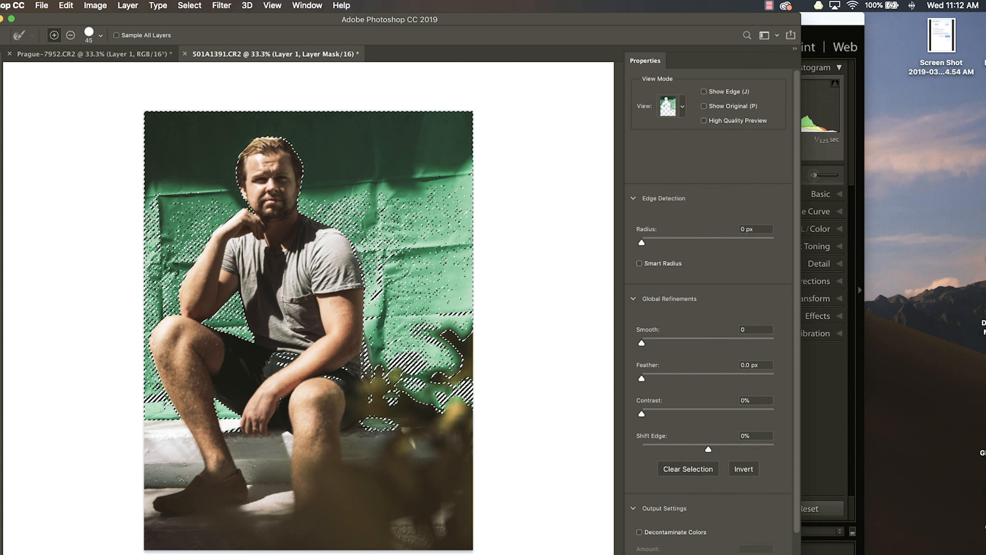
Step: Brush the speckled backdrop areas around the man's arms and torso into the selection, reducing the brush size to 100
{"action": "key", "text": "b"}
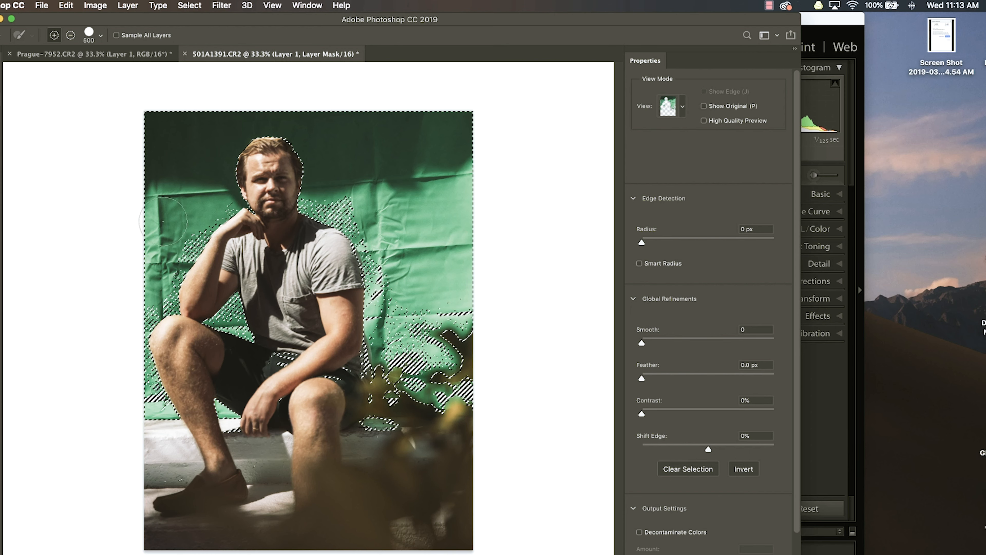
{"action": "key", "text": "bracketleft"}
{"action": "key", "text": "bracketleft"}
{"action": "key", "text": "bracketleft"}
{"action": "key", "text": "bracketleft"}
{"action": "left_click_drag", "start_coordinate": [372, 190], "coordinate": [376, 298]}
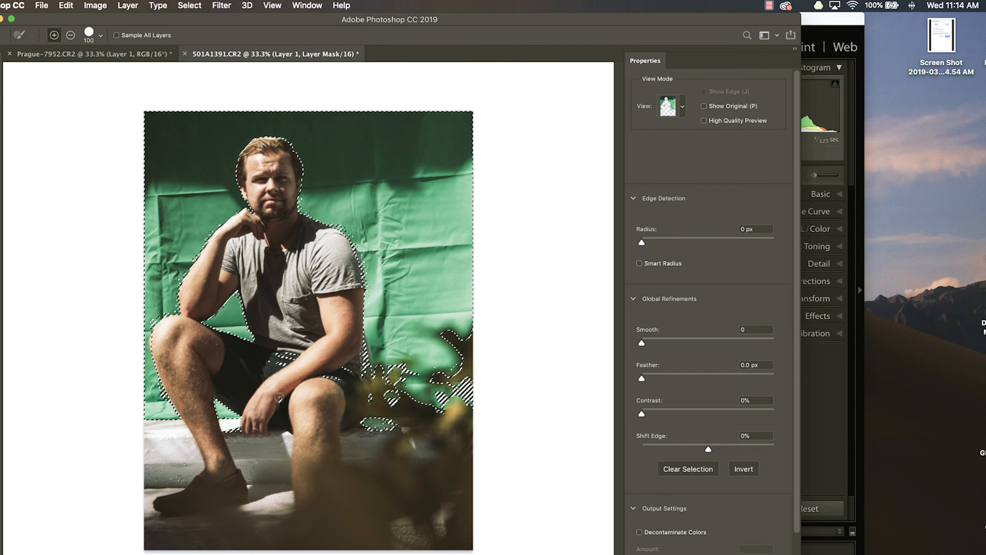
Step: Subtract the blurred plant leaves beside the man's hip from the backdrop selection
{"action": "key", "text": "alt"}
{"action": "key", "text": "alt"}
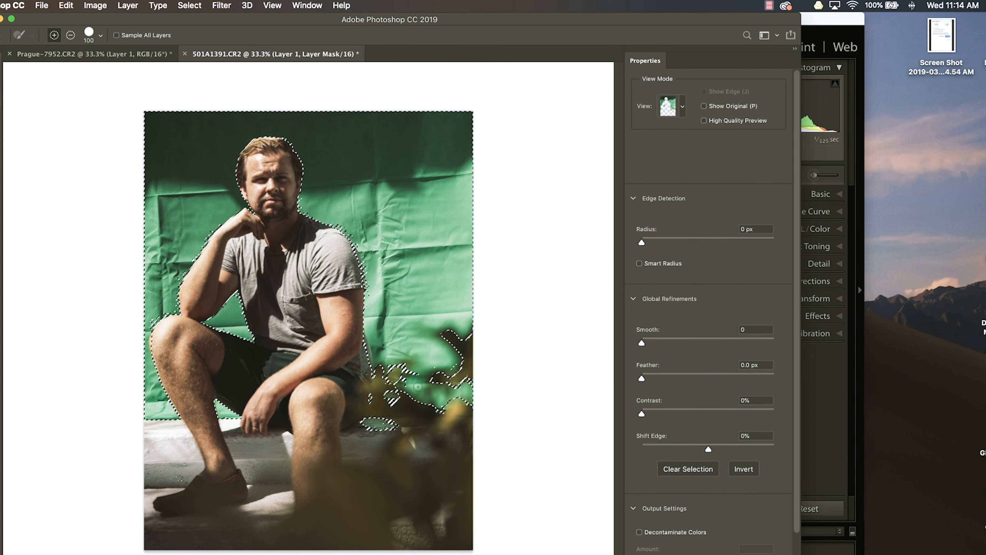
{"action": "left_click", "coordinate": [401, 392], "text": "alt"}
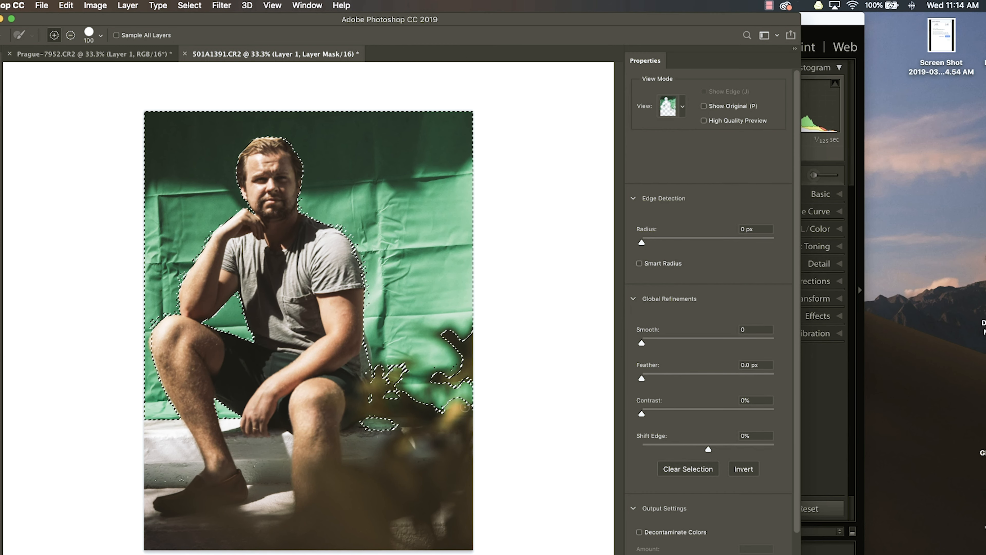
Step: Brush the stray gaps in the backdrop beside the man's shirt sleeve into the selection at brush size 80
{"action": "left_click", "coordinate": [1, 83]}
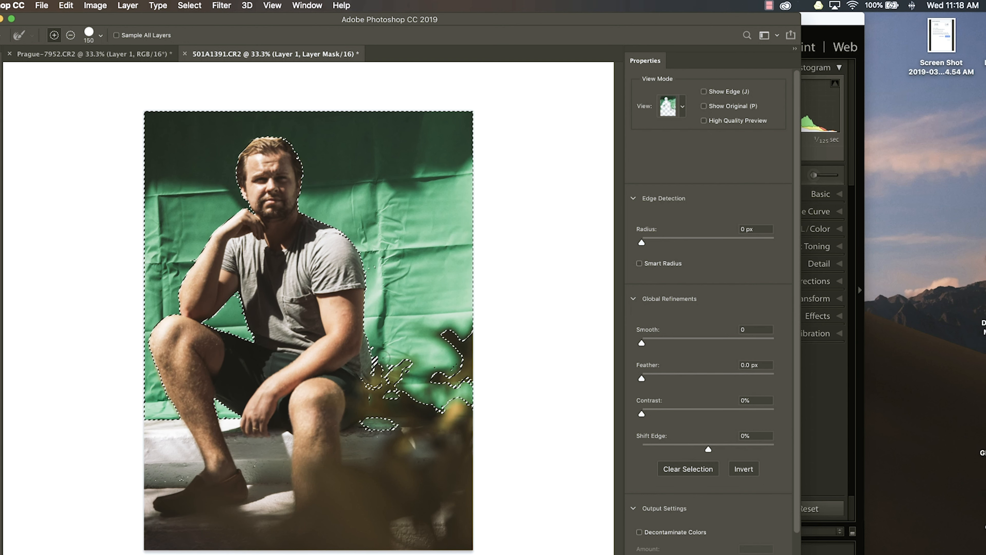
{"action": "key", "text": "super+1"}
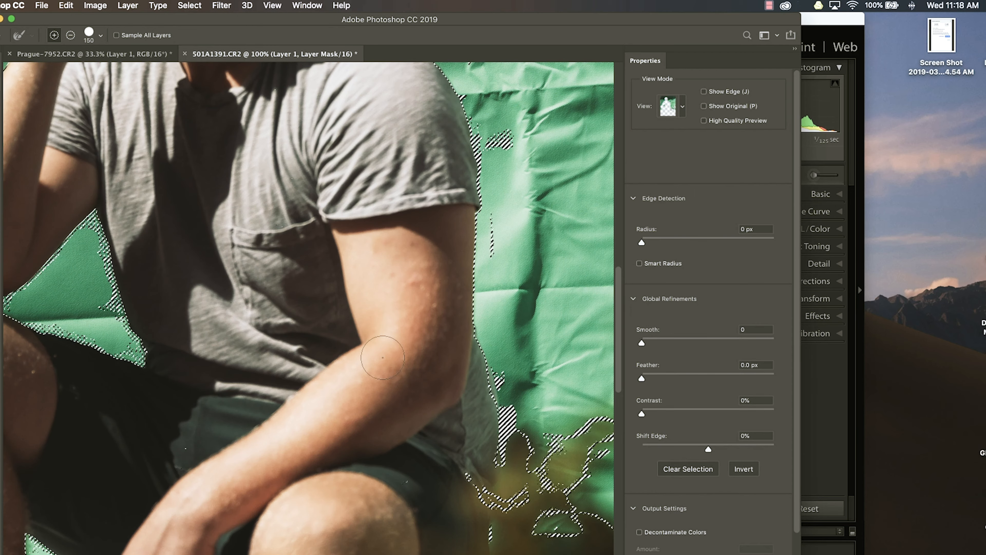
{"action": "mouse_move", "coordinate": [531, 410]}
{"action": "left_mouse_down"}
{"action": "mouse_move", "coordinate": [425, 330]}
{"action": "mouse_move", "coordinate": [417, 311]}
{"action": "left_mouse_up"}
{"action": "key", "text": "bracketleft"}
{"action": "key", "text": "bracketleft"}
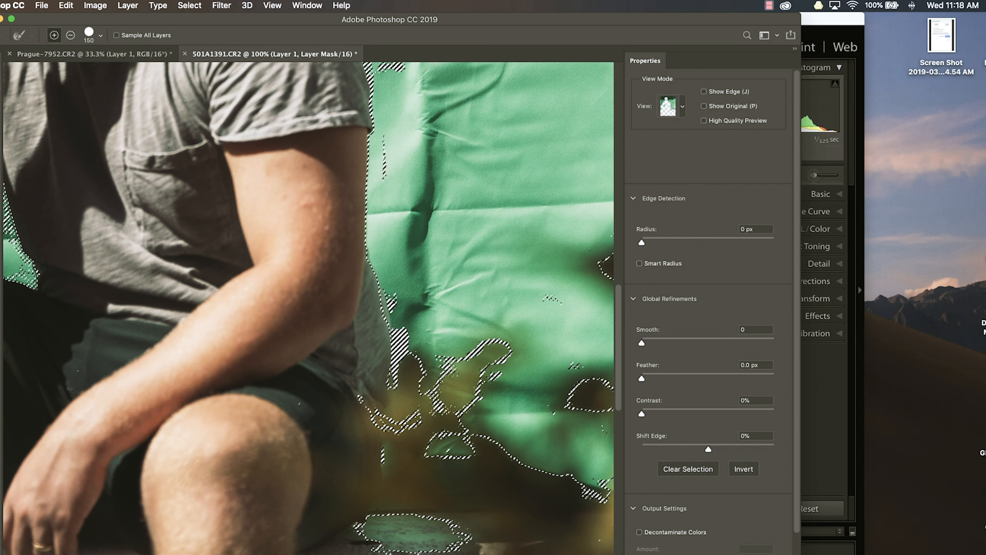
{"action": "key", "text": "bracketleft"}
{"action": "key", "text": "bracketleft"}
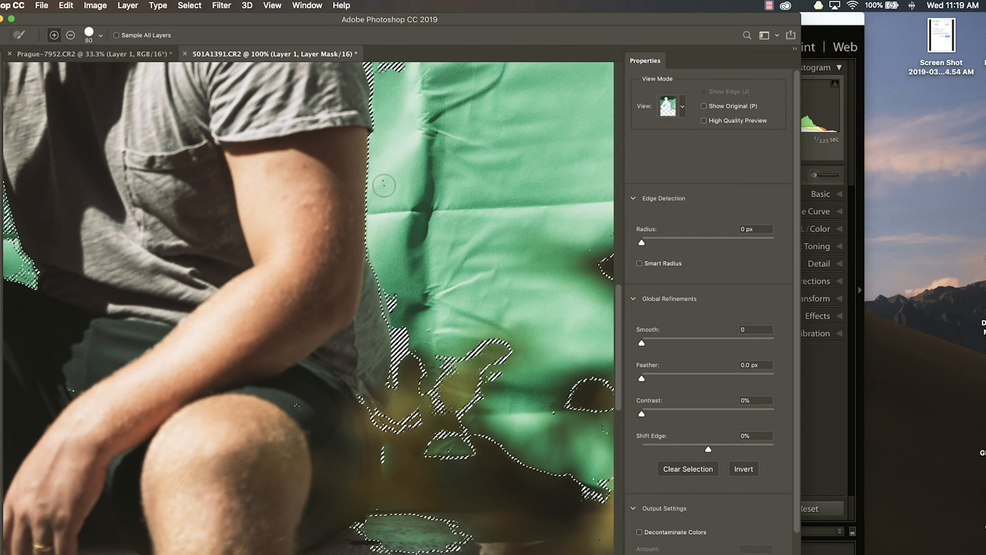
{"action": "scroll", "coordinate": [384, 116], "scroll_direction": "up", "scroll_amount": 3}
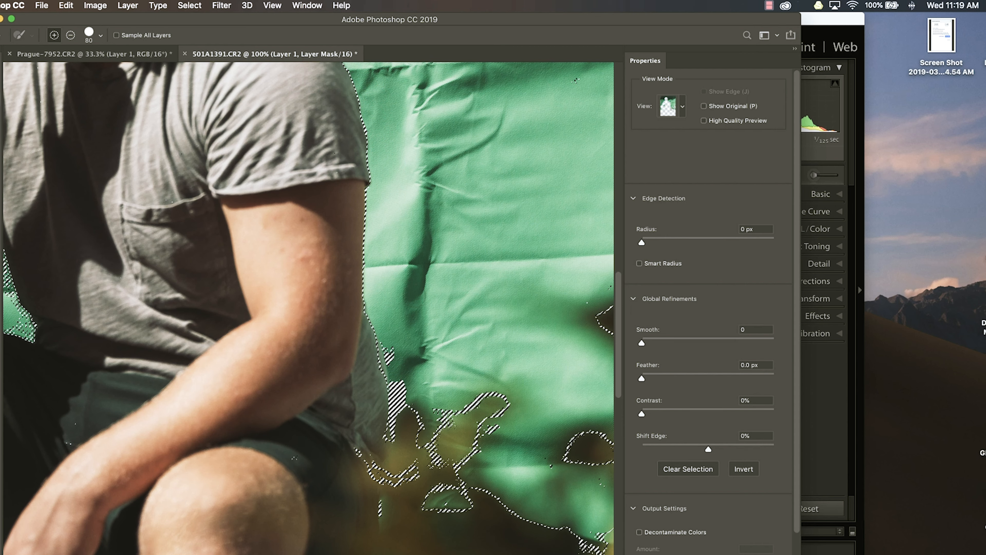
Step: Clean up the selection along the shirt hem and between the nearby leaves, reducing the brush size to 30
{"action": "key", "text": "bracketleft"}
{"action": "key", "text": "bracketleft"}
{"action": "key", "text": "bracketleft"}
{"action": "left_click_drag", "start_coordinate": [391, 353], "coordinate": [391, 435]}
{"action": "key", "text": "bracketleft"}
{"action": "key", "text": "bracketleft"}
{"action": "mouse_move", "coordinate": [442, 412]}
{"action": "left_mouse_down"}
{"action": "mouse_move", "coordinate": [427, 440]}
{"action": "mouse_move", "coordinate": [448, 464]}
{"action": "left_mouse_up"}
{"action": "left_click_drag", "start_coordinate": [383, 502], "coordinate": [383, 521]}
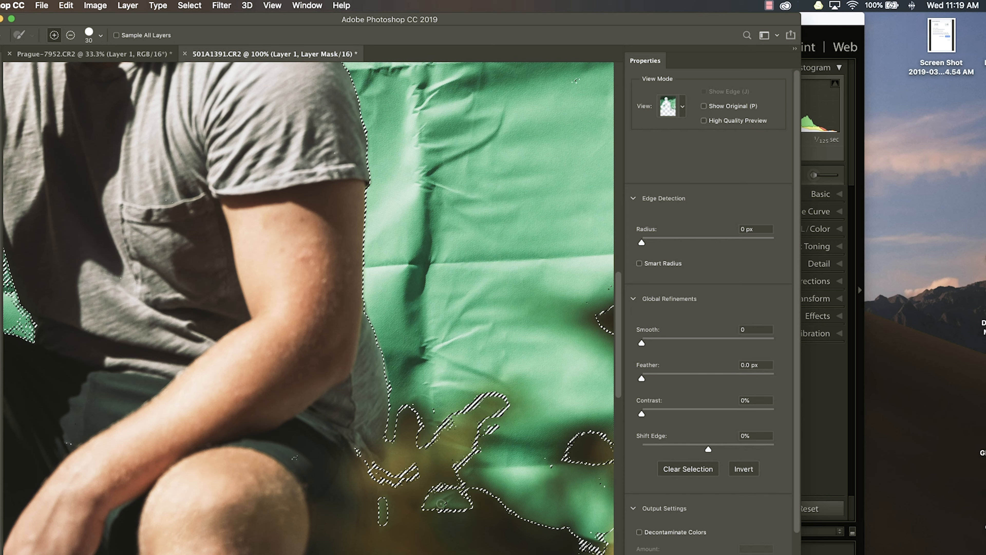
Step: Brush the leftover gaps between the blurred leaves near the photo's edge into the backdrop selection, enlarging the brush to 50
{"action": "scroll", "coordinate": [402, 403], "scroll_direction": "down", "scroll_amount": 3}
{"action": "scroll", "coordinate": [403, 403], "scroll_direction": "right", "scroll_amount": 5}
{"action": "mouse_move", "coordinate": [506, 381]}
{"action": "left_mouse_down"}
{"action": "mouse_move", "coordinate": [524, 364]}
{"action": "mouse_move", "coordinate": [537, 368]}
{"action": "left_mouse_up"}
{"action": "left_click_drag", "start_coordinate": [473, 337], "coordinate": [491, 307]}
{"action": "key", "text": "bracketright"}
{"action": "key", "text": "bracketright"}
{"action": "key", "text": "bracketright"}
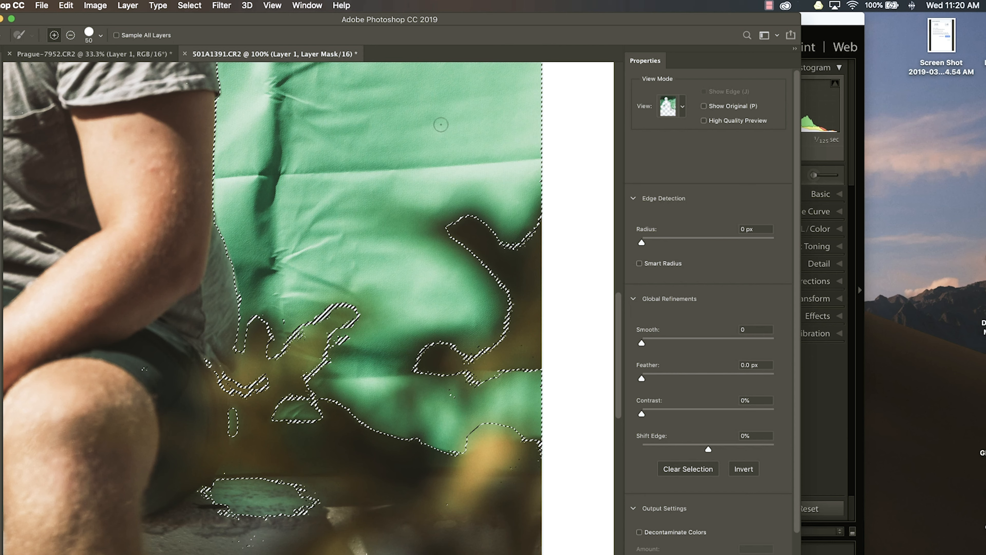
Step: Inspect the selection outline around the man from the plant leaves up to his arms and head
{"action": "key", "text": "super+minus"}
{"action": "key", "text": "super+minus"}
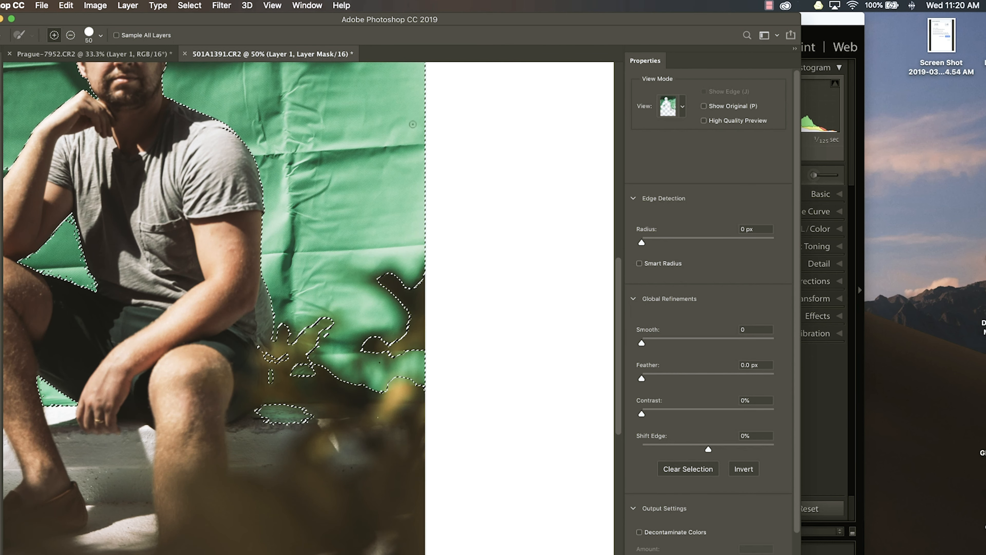
{"action": "key", "text": "super+plus"}
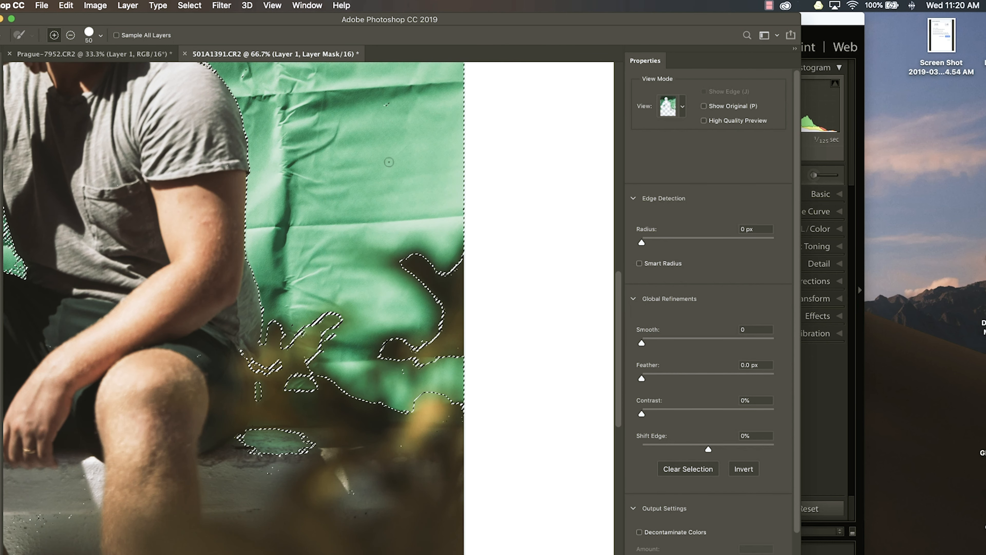
{"action": "left_click_drag", "start_coordinate": [306, 107], "coordinate": [400, 252]}
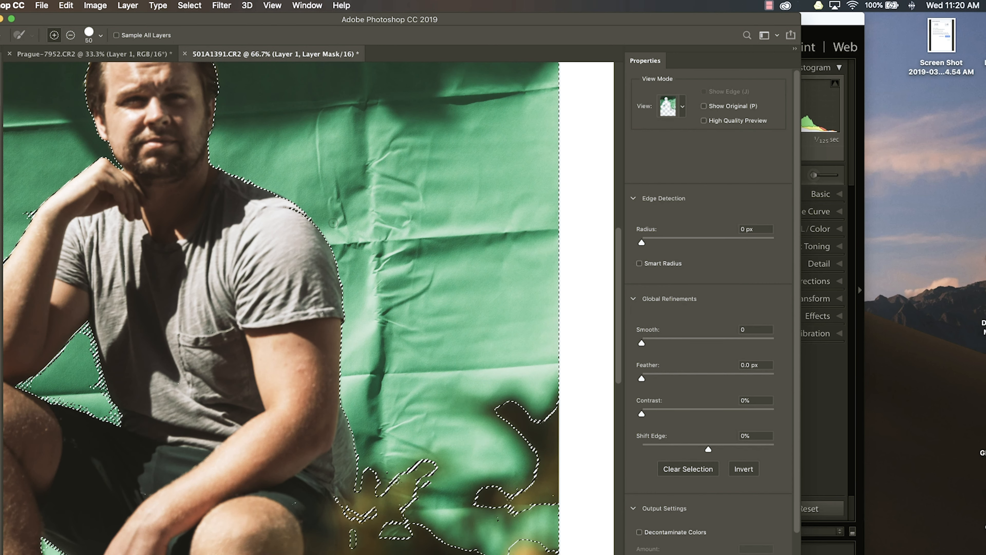
{"action": "scroll", "coordinate": [509, 201], "scroll_direction": "left", "scroll_amount": 10}
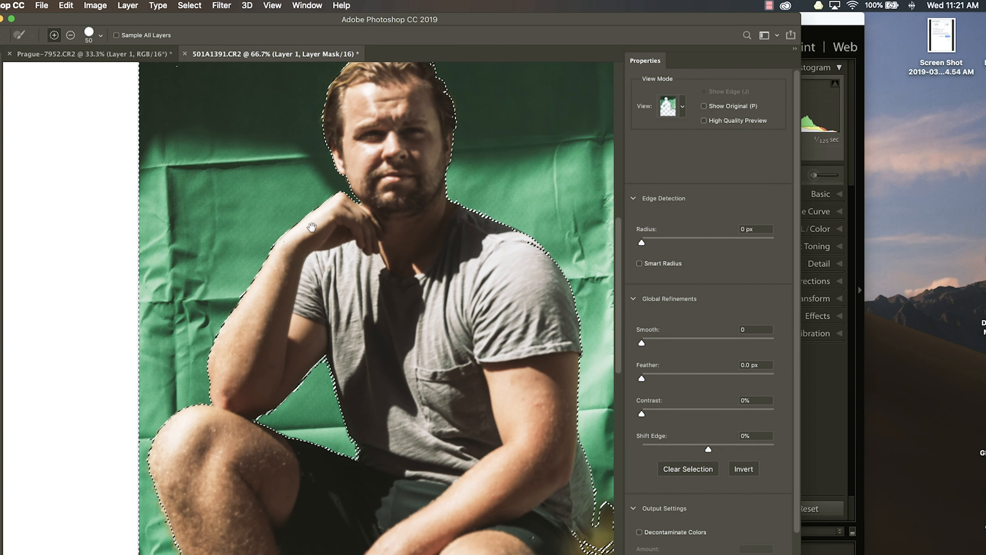
{"action": "scroll", "coordinate": [310, 424], "scroll_direction": "up", "scroll_amount": 5}
{"action": "scroll", "coordinate": [140, 248], "scroll_direction": "right", "scroll_amount": 3}
Step: Refine the selection edge with Smooth 4 and Feather 0.8 px
{"action": "key", "text": "bracketright"}
{"action": "left_click_drag", "start_coordinate": [641, 343], "coordinate": [646, 343]}
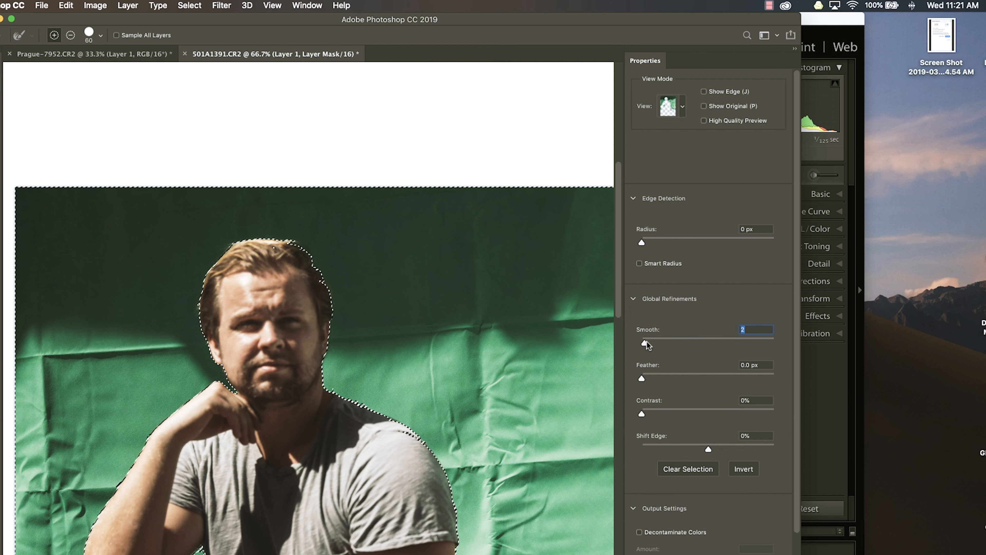
{"action": "left_click_drag", "start_coordinate": [646, 379], "coordinate": [647, 378]}
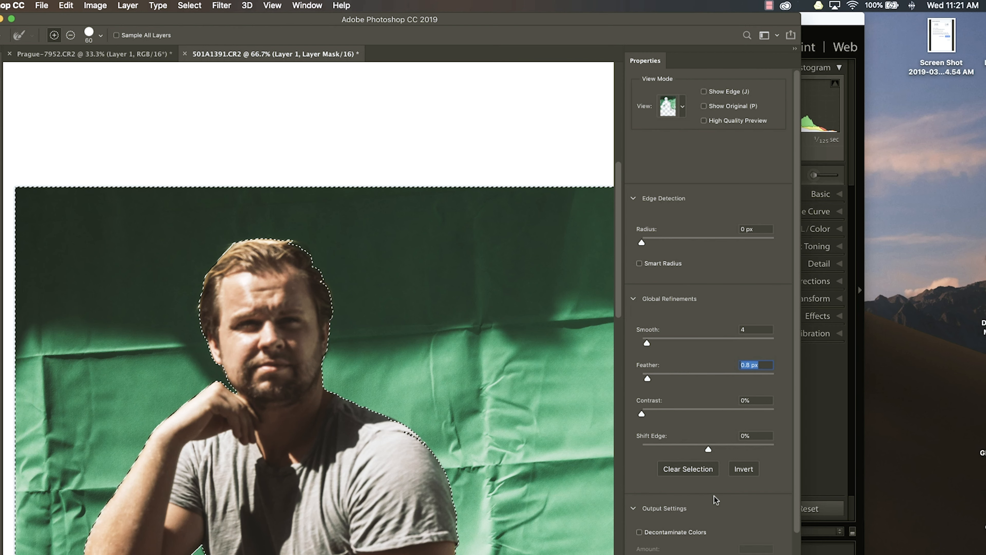
Step: Invert the selection to keep the man, and output it as a new layer with a layer mask
{"action": "scroll", "coordinate": [716, 484], "scroll_direction": "down", "scroll_amount": 2}
{"action": "key", "text": "super+0"}
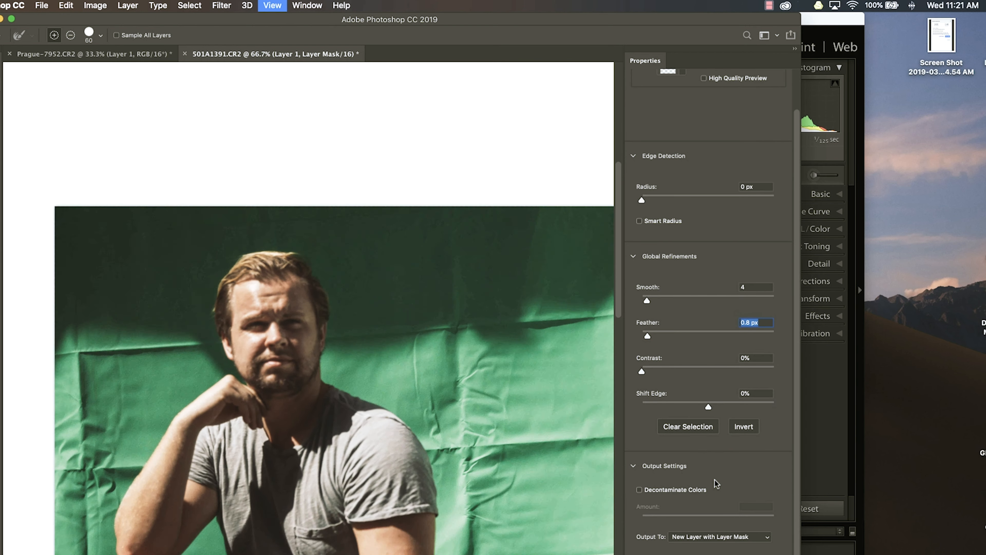
{"action": "key", "text": "super+minus"}
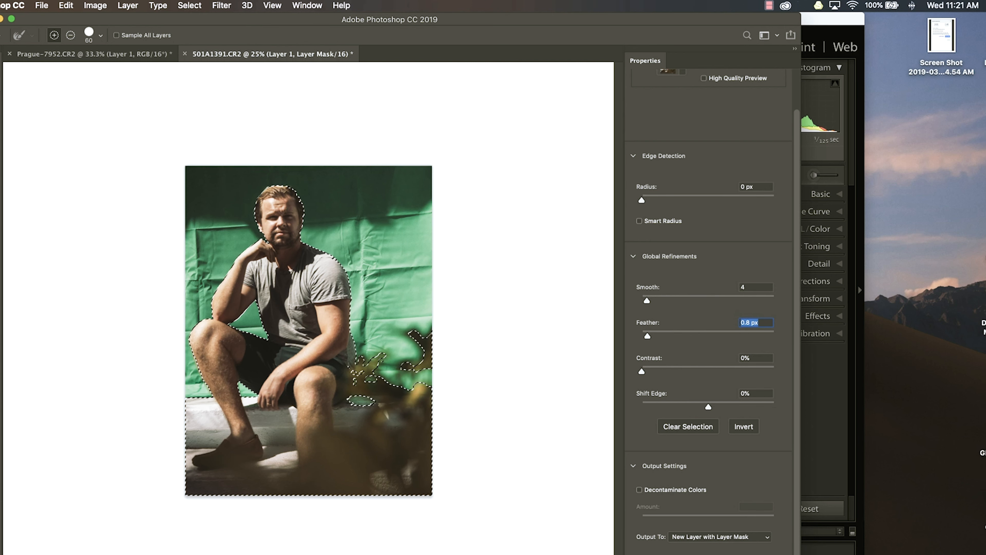
{"action": "key", "text": "Return"}
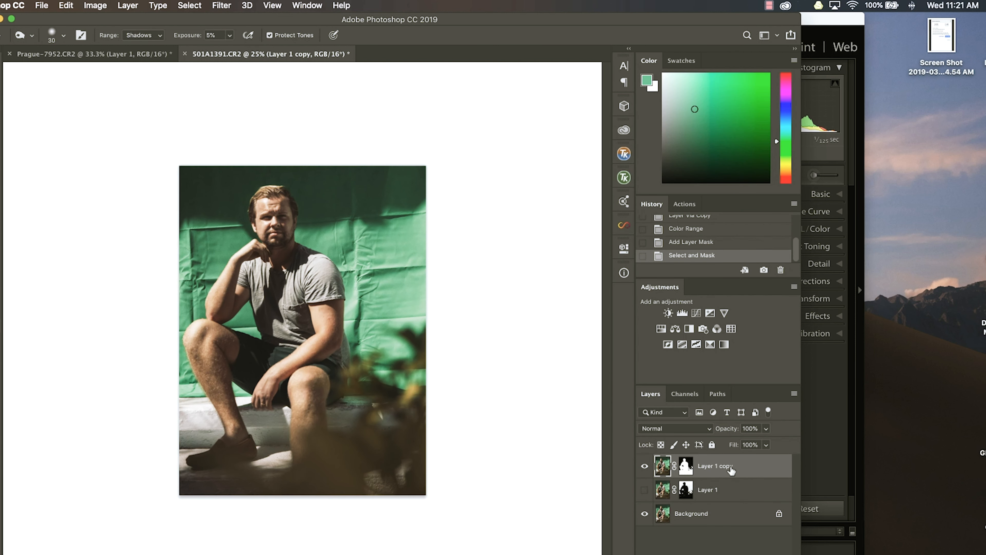
Step: Copy the masked man layer from the portrait document into the Prague photo
{"action": "right_click", "coordinate": [730, 467]}
{"action": "left_click", "coordinate": [723, 467]}
{"action": "left_click_drag", "start_coordinate": [742, 470], "coordinate": [342, 379]}
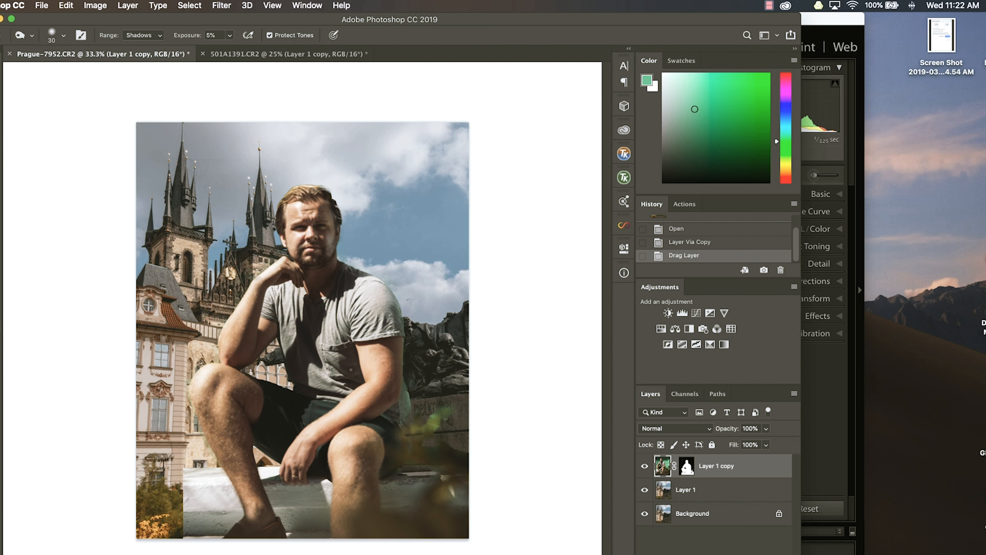
Step: Scale the man layer to 34.12% and place him on the steps below the statue, nudged down to the photo's lower edge
{"action": "key", "text": "super+t"}
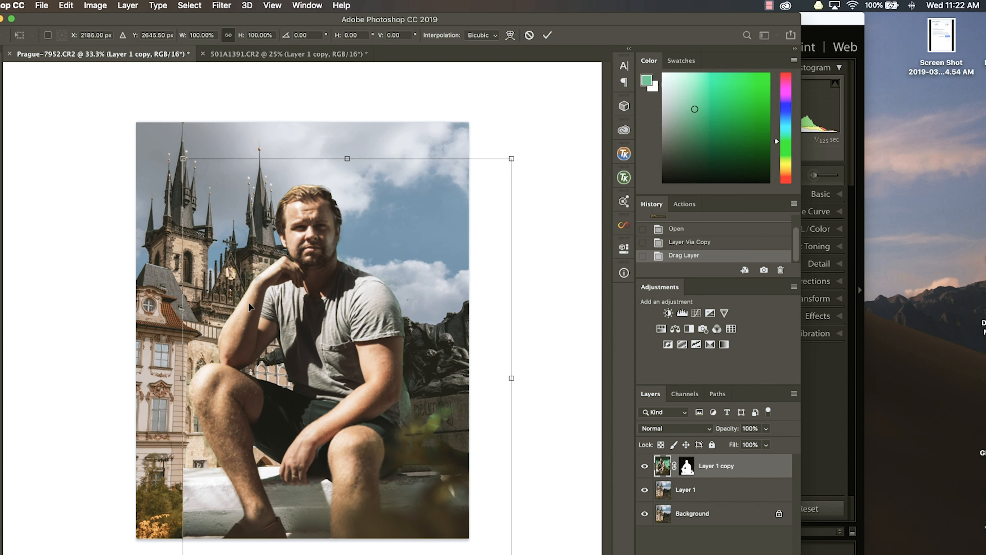
{"action": "left_click_drag", "start_coordinate": [183, 158], "coordinate": [385, 458]}
{"action": "left_click_drag", "start_coordinate": [450, 503], "coordinate": [404, 451]}
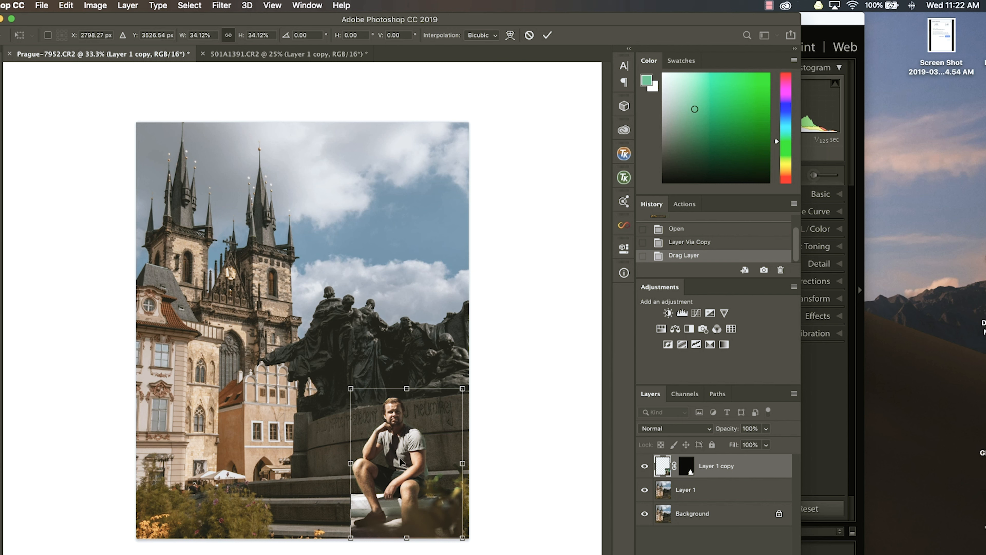
{"action": "key", "text": "Down"}
{"action": "key", "text": "Down"}
{"action": "key", "text": "Down"}
{"action": "key", "text": "Down"}
{"action": "key", "text": "Down"}
{"action": "key", "text": "Down"}
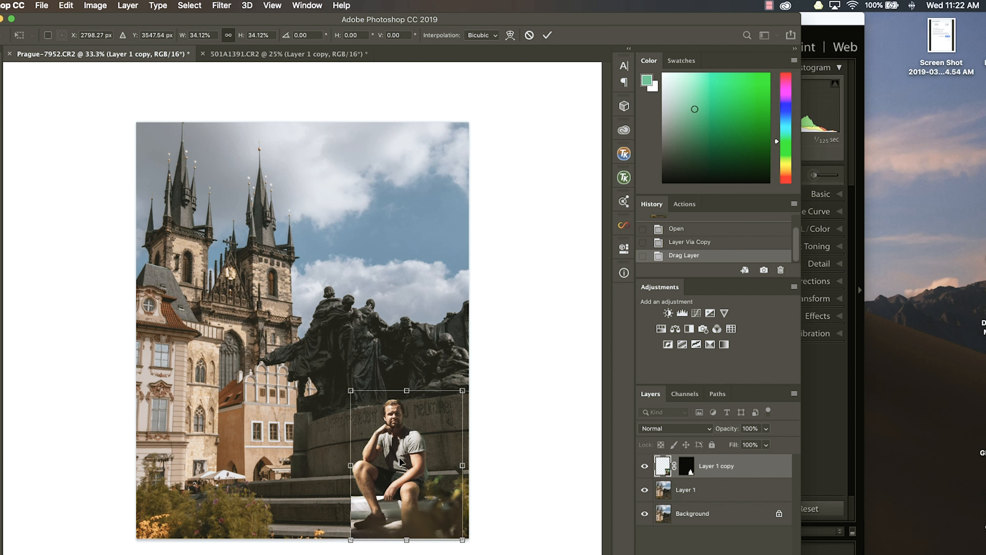
Step: Lower the man layer's opacity to 86% and finish transforming him slightly smaller and lower on the steps
{"action": "left_click", "coordinate": [766, 428]}
{"action": "mouse_move", "coordinate": [768, 442]}
{"action": "left_mouse_down"}
{"action": "mouse_move", "coordinate": [737, 447]}
{"action": "mouse_move", "coordinate": [760, 445]}
{"action": "left_mouse_up"}
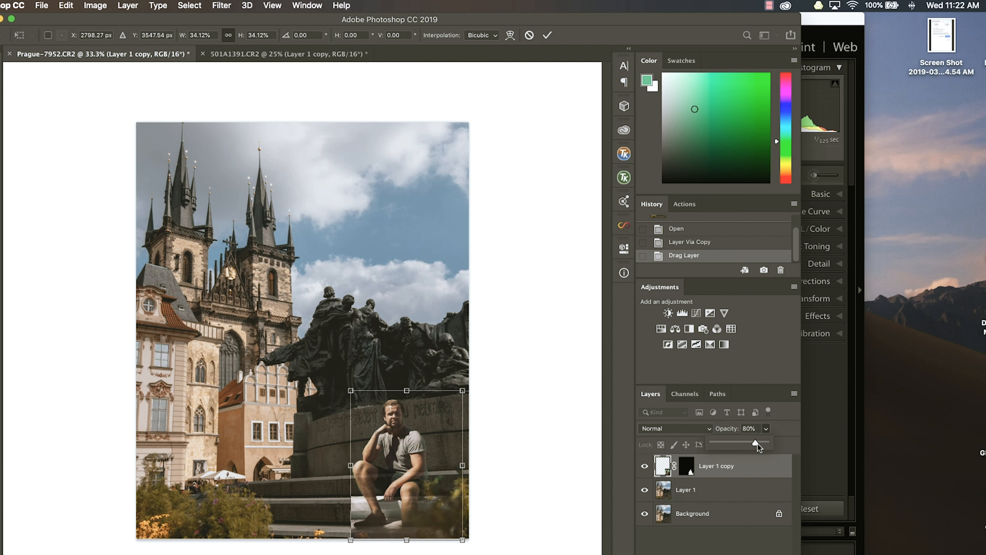
{"action": "left_click_drag", "start_coordinate": [350, 390], "coordinate": [356, 397]}
{"action": "left_click_drag", "start_coordinate": [436, 469], "coordinate": [432, 467]}
{"action": "left_click_drag", "start_coordinate": [348, 540], "coordinate": [352, 543]}
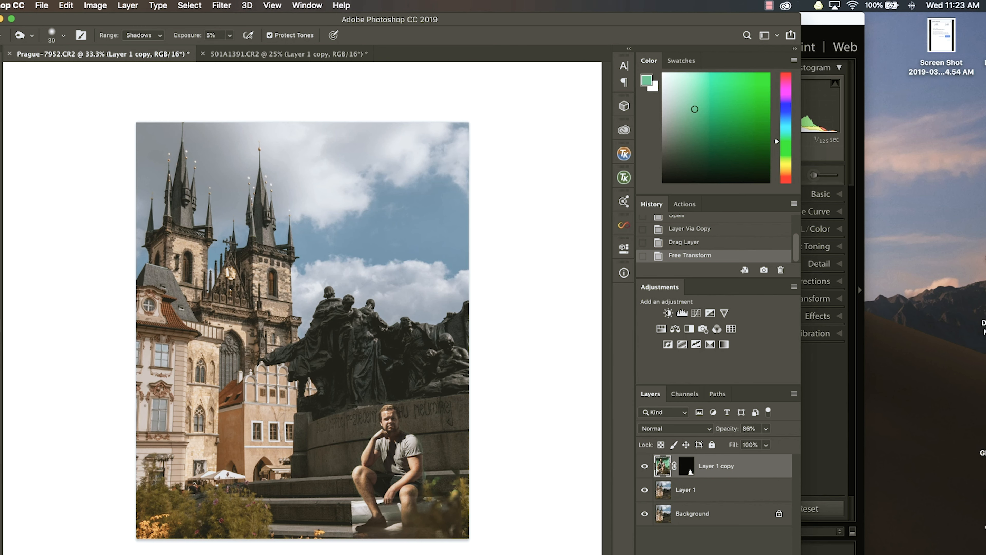
Step: Erase lightly over the white ledge beside the man's lower leg with a 45 px Hard Round eraser
{"action": "key", "text": "super+equal"}
{"action": "key", "text": "super+equal"}
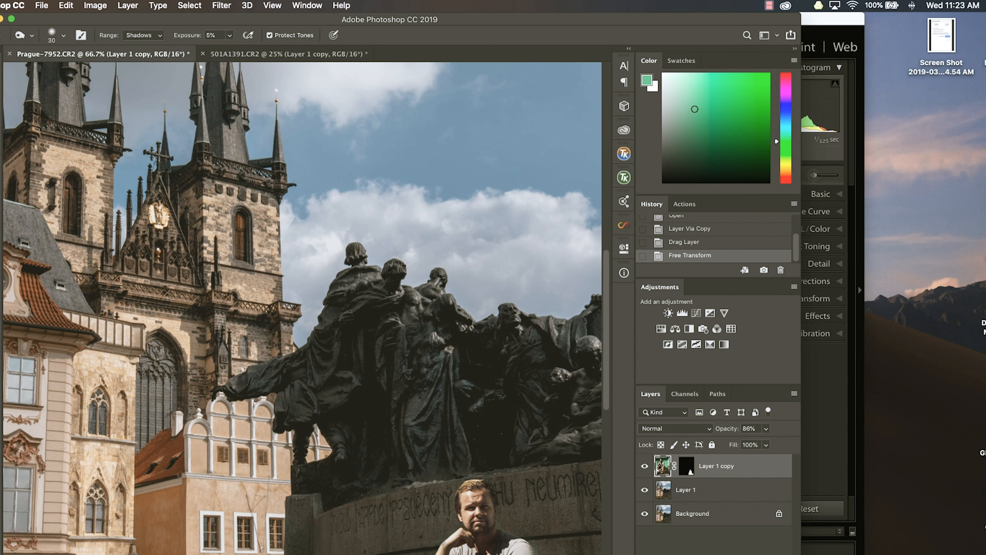
{"action": "mouse_move", "coordinate": [376, 523]}
{"action": "left_mouse_down"}
{"action": "mouse_move", "coordinate": [370, 329]}
{"action": "mouse_move", "coordinate": [354, 233]}
{"action": "left_mouse_up"}
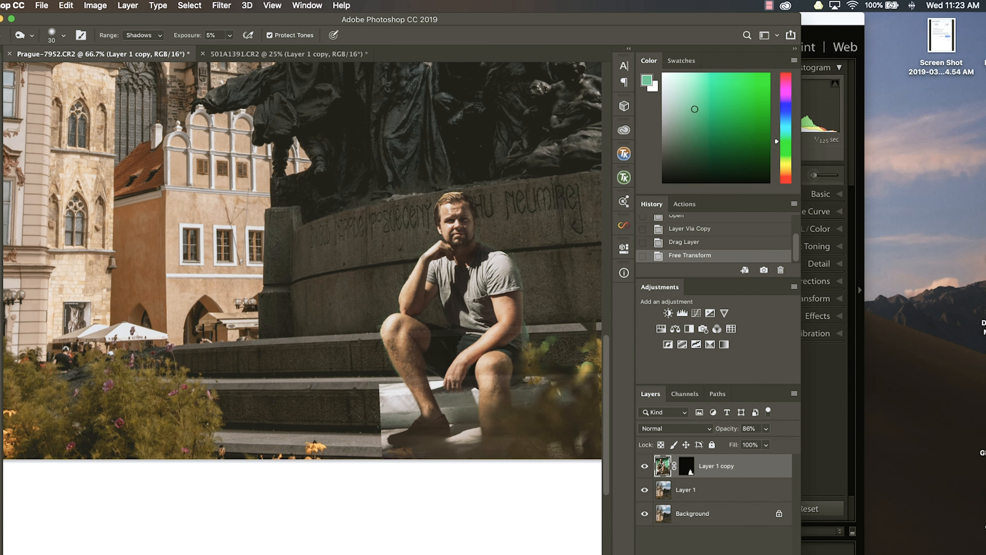
{"action": "key", "text": "e"}
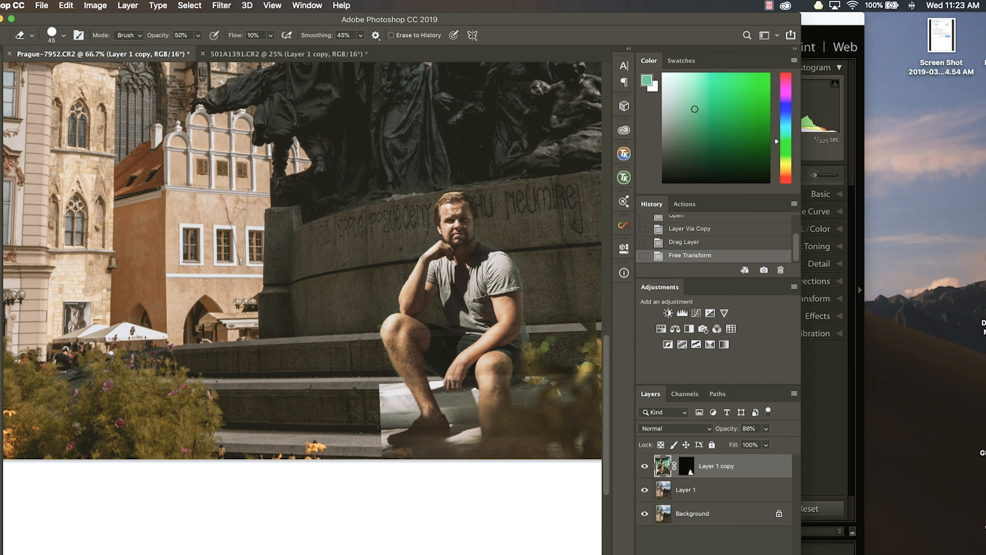
{"action": "left_click", "coordinate": [64, 35]}
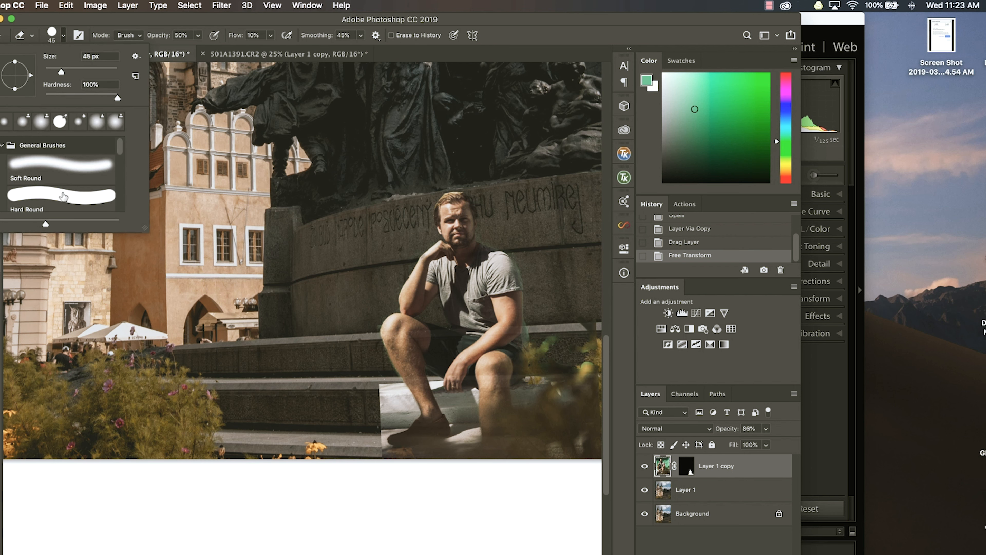
{"action": "left_click", "coordinate": [63, 197]}
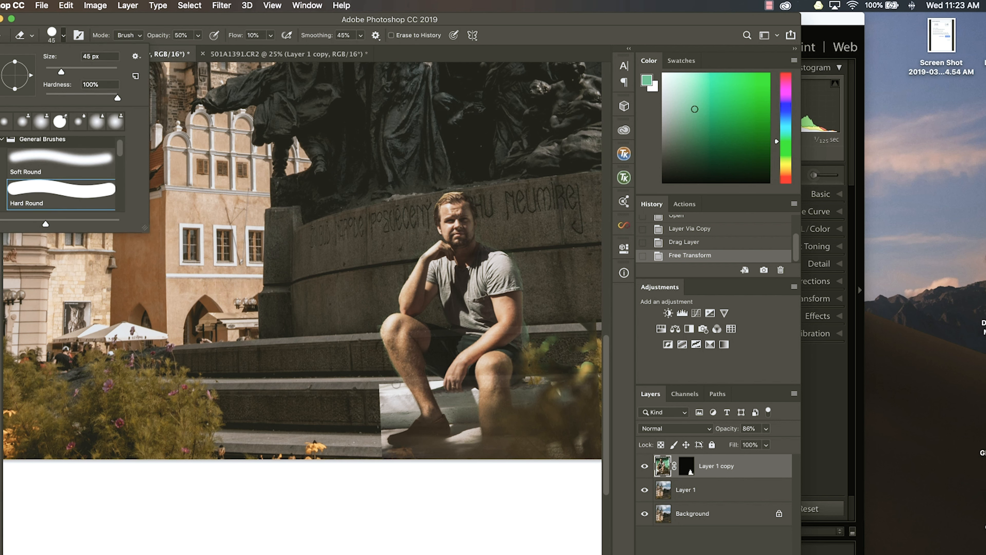
{"action": "left_click", "coordinate": [397, 384]}
{"action": "left_click_drag", "start_coordinate": [401, 386], "coordinate": [417, 414]}
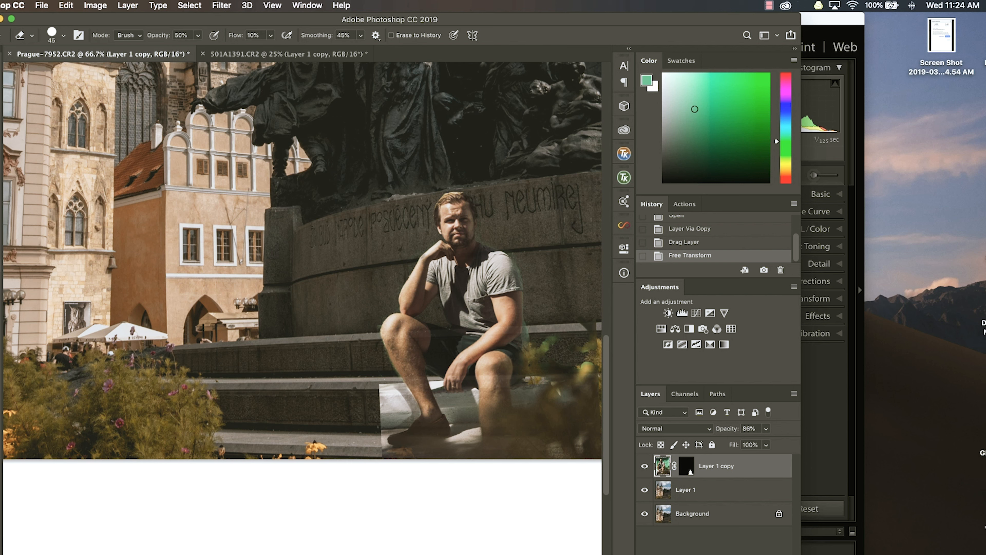
{"action": "left_click", "coordinate": [383, 424]}
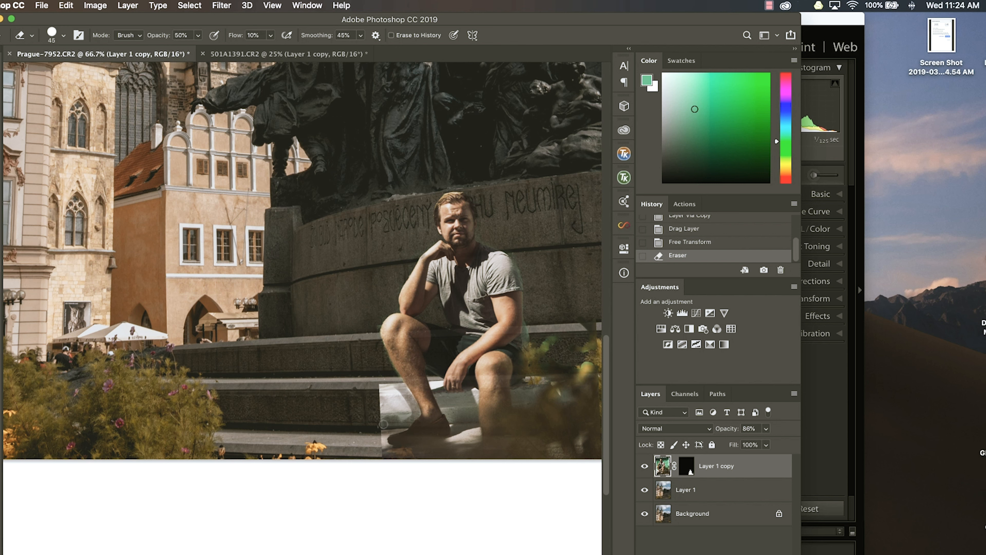
Step: Set the eraser to size 60 with 50% flow and erase more of the white ledge beside the man's shin
{"action": "key", "text": "bracketright"}
{"action": "key", "text": "bracketright"}
{"action": "type", "text": ".5"}
{"action": "key", "text": "Return"}
{"action": "key", "text": "Return"}
{"action": "type", "text": "50"}
{"action": "key", "text": "Return"}
{"action": "left_click_drag", "start_coordinate": [388, 384], "coordinate": [385, 388]}
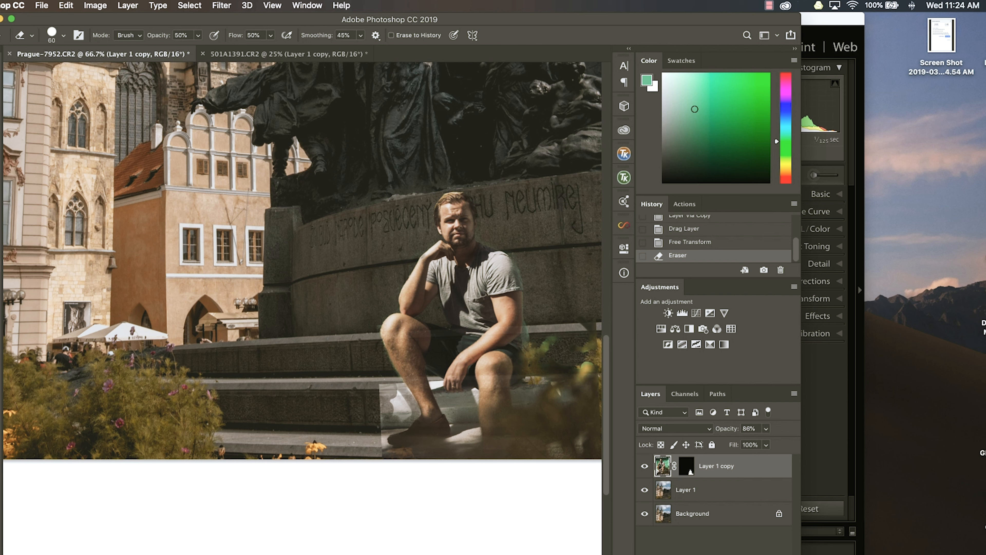
Step: Paint the white ledge around the man's legs out of the layer mask with a soft black brush, reducing its size to 90
{"action": "left_click", "coordinate": [687, 466]}
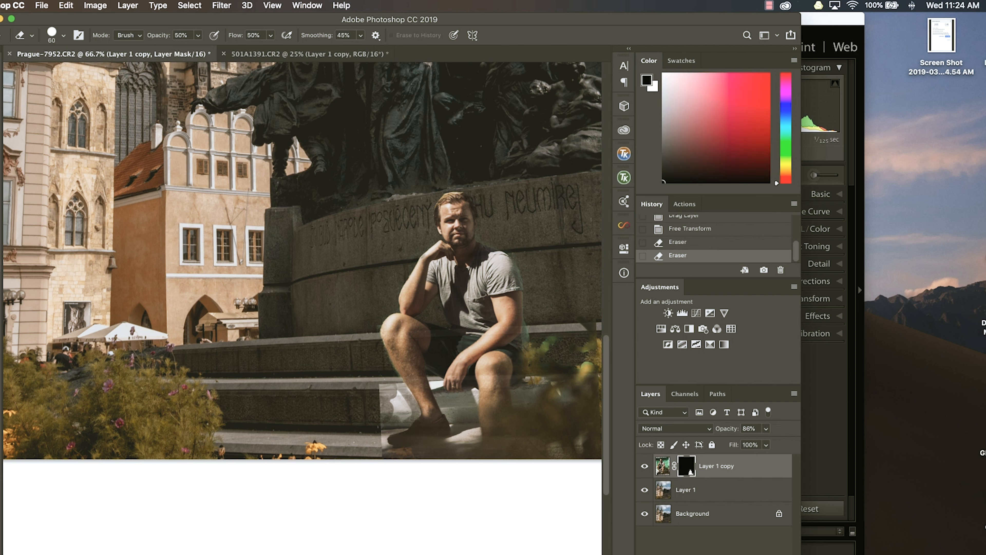
{"action": "key", "text": "b"}
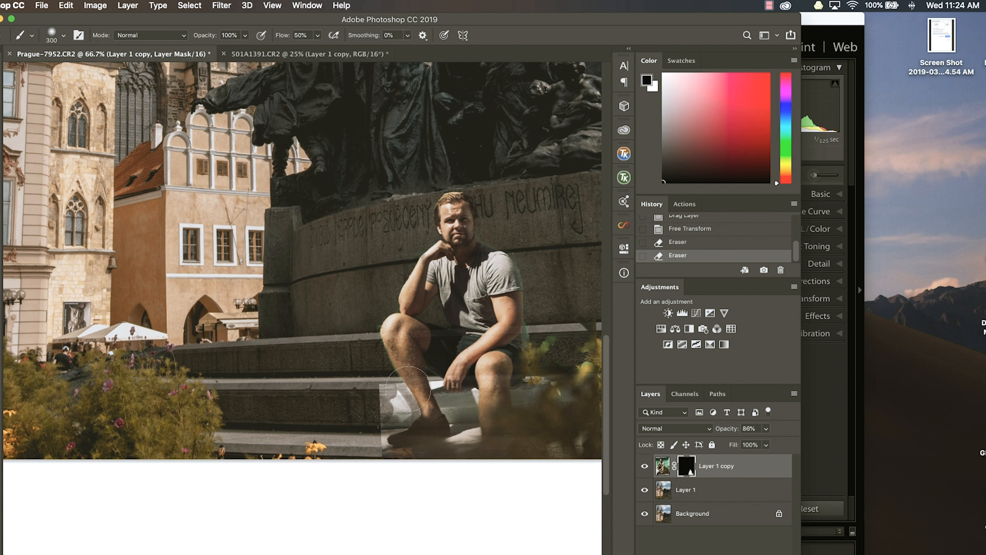
{"action": "key", "text": "bracketleft"}
{"action": "key", "text": "bracketleft"}
{"action": "key", "text": "bracketleft"}
{"action": "key", "text": "bracketleft"}
{"action": "mouse_move", "coordinate": [389, 387]}
{"action": "left_mouse_down"}
{"action": "mouse_move", "coordinate": [397, 397]}
{"action": "mouse_move", "coordinate": [388, 411]}
{"action": "mouse_move", "coordinate": [402, 397]}
{"action": "mouse_move", "coordinate": [400, 428]}
{"action": "mouse_move", "coordinate": [462, 454]}
{"action": "mouse_move", "coordinate": [468, 415]}
{"action": "mouse_move", "coordinate": [443, 401]}
{"action": "mouse_move", "coordinate": [473, 402]}
{"action": "left_mouse_up"}
{"action": "key", "text": "bracketleft"}
{"action": "key", "text": "bracketleft"}
{"action": "key", "text": "bracketleft"}
Step: Switch to the Hard Round brush and set the man layer's opacity to 100%
{"action": "left_click", "coordinate": [57, 38]}
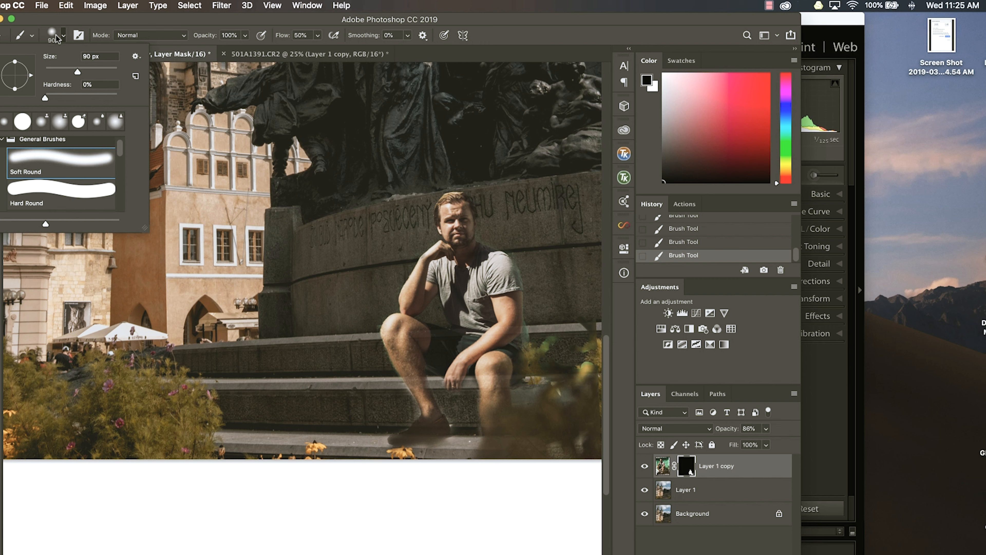
{"action": "left_click", "coordinate": [51, 199]}
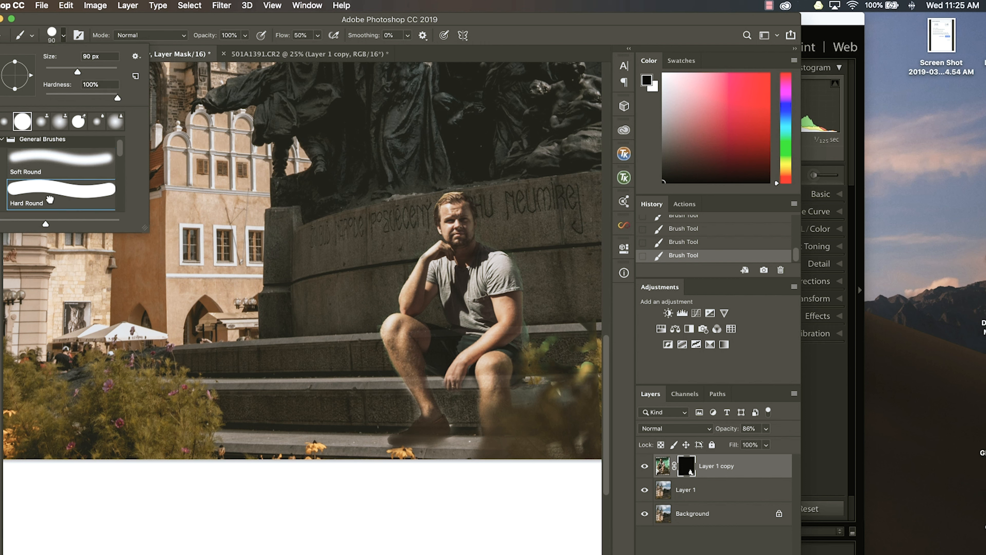
{"action": "left_click", "coordinate": [56, 20]}
{"action": "left_click", "coordinate": [766, 428]}
{"action": "left_click_drag", "start_coordinate": [771, 445], "coordinate": [776, 444]}
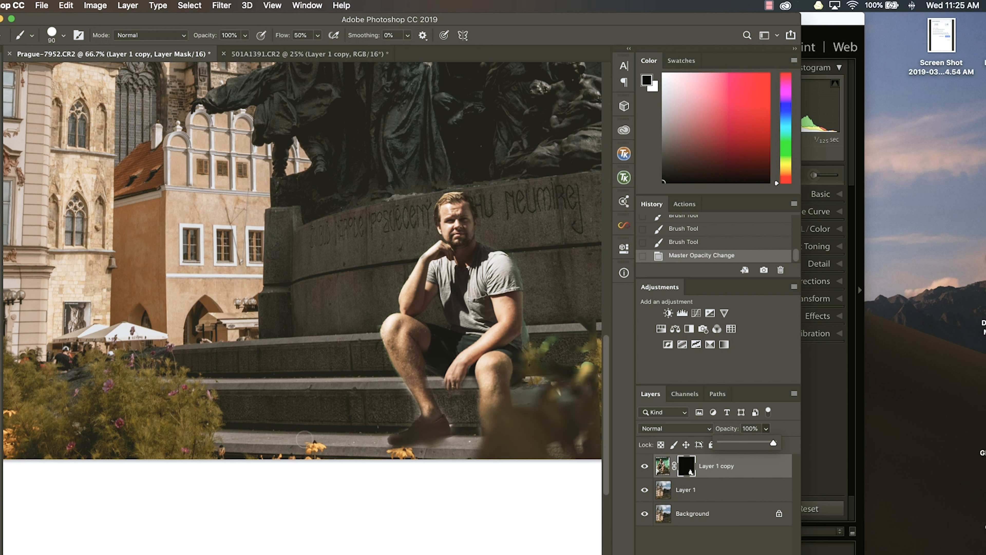
Step: Mask out the remaining ledge traces around the man's shoe and ankle with the 90 px hard brush
{"action": "left_click", "coordinate": [425, 451]}
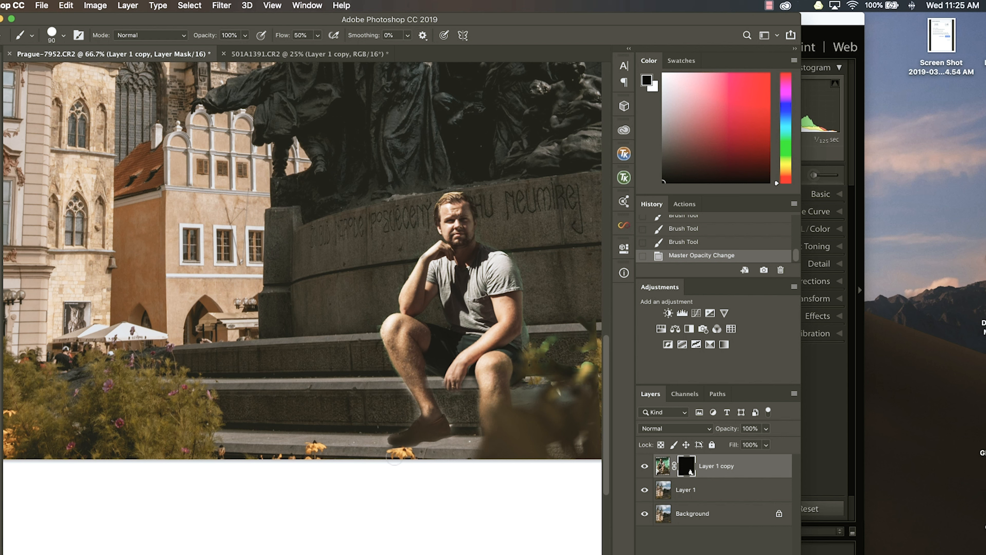
{"action": "left_click_drag", "start_coordinate": [379, 448], "coordinate": [388, 423]}
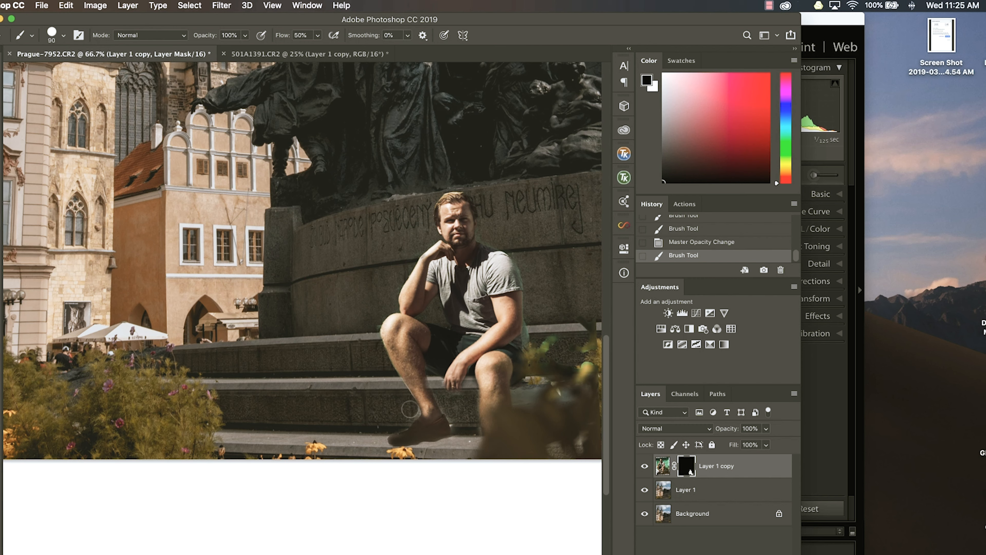
{"action": "left_click_drag", "start_coordinate": [400, 418], "coordinate": [385, 421]}
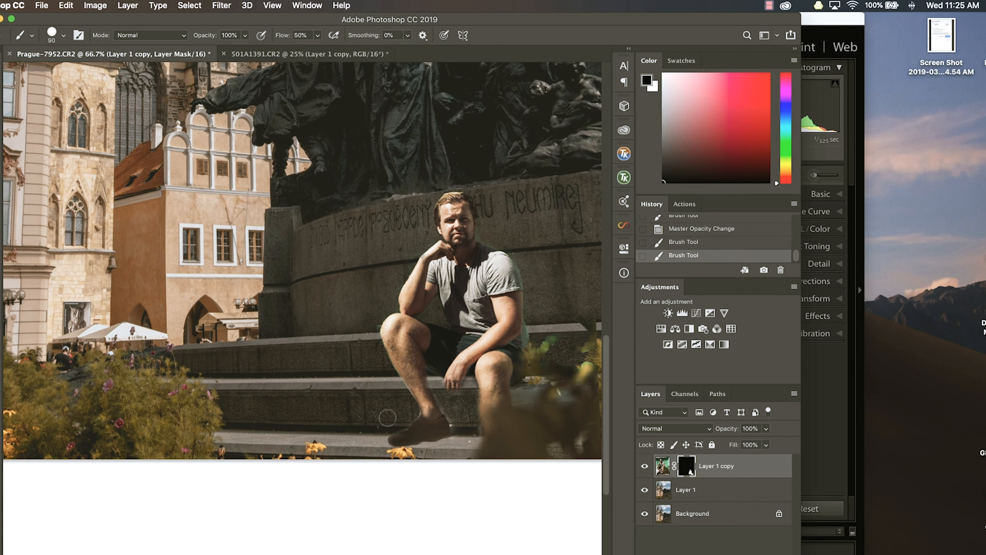
Step: Mask out the leftover fringe along the outer edge of the man's knee and shin with a 50 px brush
{"action": "scroll", "coordinate": [394, 350], "scroll_direction": "up", "scroll_amount": 4}
{"action": "key", "text": "bracketleft"}
{"action": "key", "text": "bracketleft"}
{"action": "key", "text": "bracketleft"}
{"action": "key", "text": "bracketleft"}
{"action": "left_click_drag", "start_coordinate": [290, 198], "coordinate": [288, 241]}
{"action": "left_click_drag", "start_coordinate": [290, 280], "coordinate": [403, 552]}
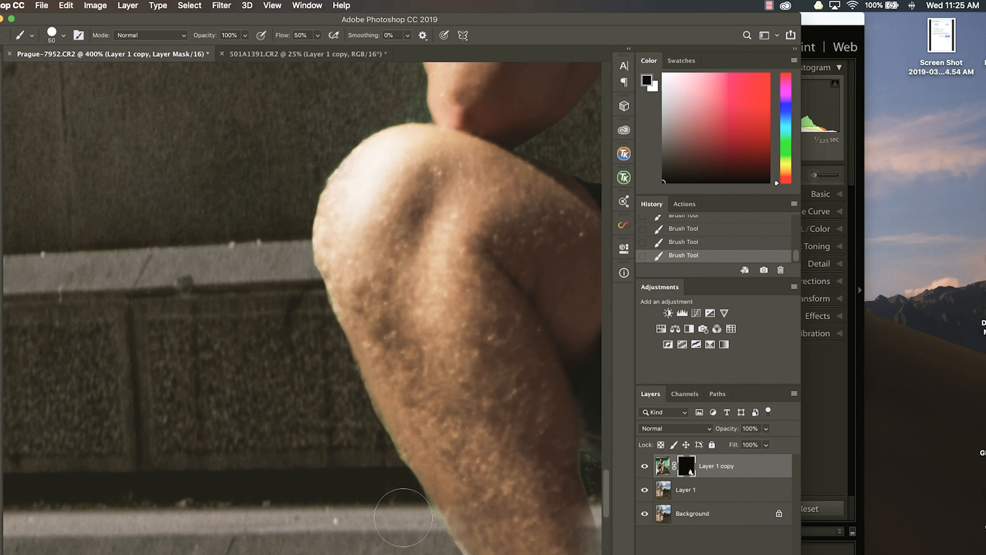
Step: Restore the faded edge of the man's calf and his fingers by painting white on the mask at brush size 25
{"action": "left_click_drag", "start_coordinate": [598, 451], "coordinate": [366, 243]}
{"action": "key", "text": "bracketleft"}
{"action": "key", "text": "bracketleft"}
{"action": "key", "text": "bracketleft"}
{"action": "key", "text": "bracketleft"}
{"action": "key", "text": "bracketleft"}
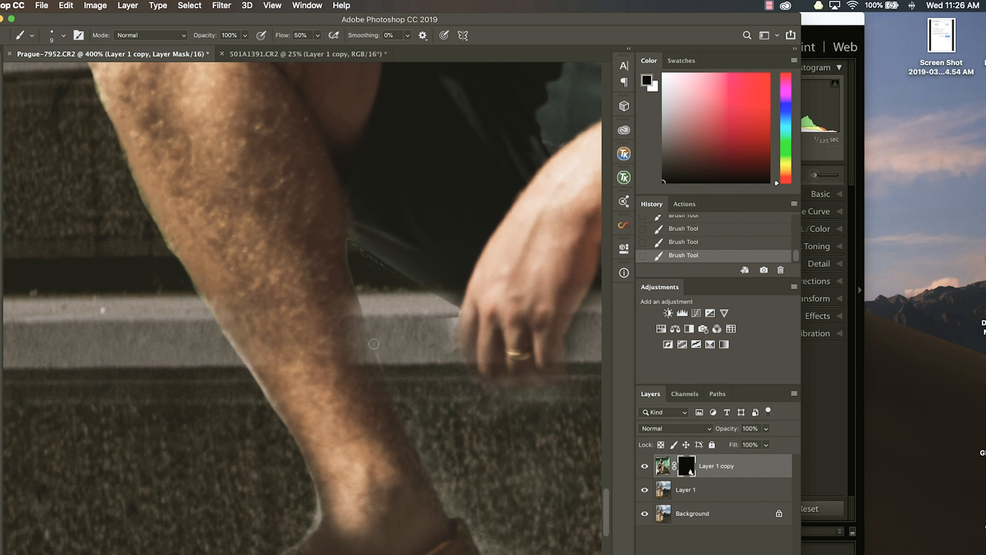
{"action": "key", "text": "x"}
{"action": "key", "text": "bracketright"}
{"action": "key", "text": "bracketright"}
{"action": "key", "text": "bracketright"}
{"action": "key", "text": "bracketright"}
{"action": "left_click_drag", "start_coordinate": [342, 305], "coordinate": [360, 375]}
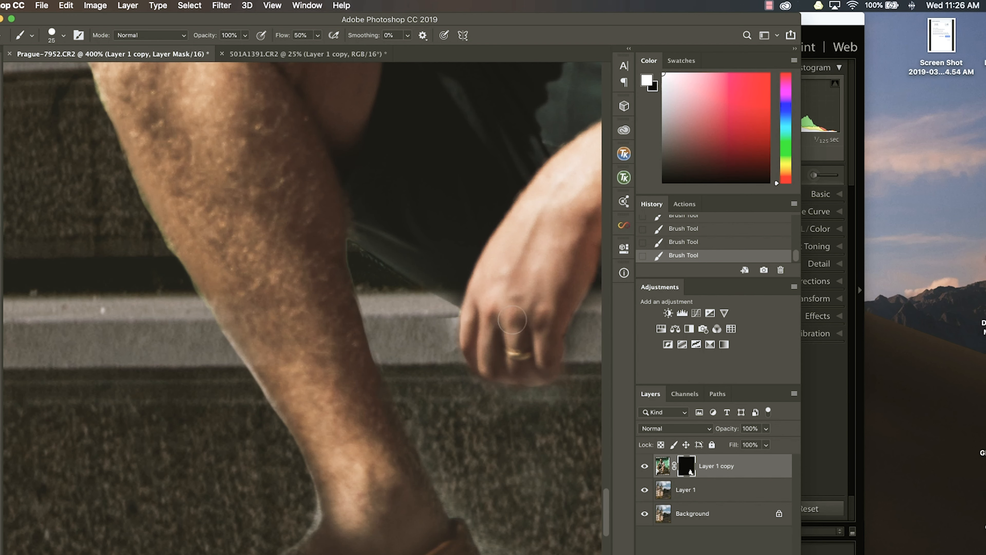
Step: Mask out the leftover backdrop fringe behind the man's shoe heel by painting black with the 25 px brush
{"action": "key", "text": "bracketleft"}
{"action": "key", "text": "bracketleft"}
{"action": "key", "text": "bracketleft"}
{"action": "key", "text": "bracketleft"}
{"action": "key", "text": "super+z"}
{"action": "key", "text": "x"}
{"action": "key", "text": "super+shift+z"}
{"action": "key", "text": "bracketright"}
{"action": "key", "text": "bracketright"}
{"action": "key", "text": "bracketright"}
{"action": "key", "text": "bracketright"}
{"action": "key", "text": "bracketright"}
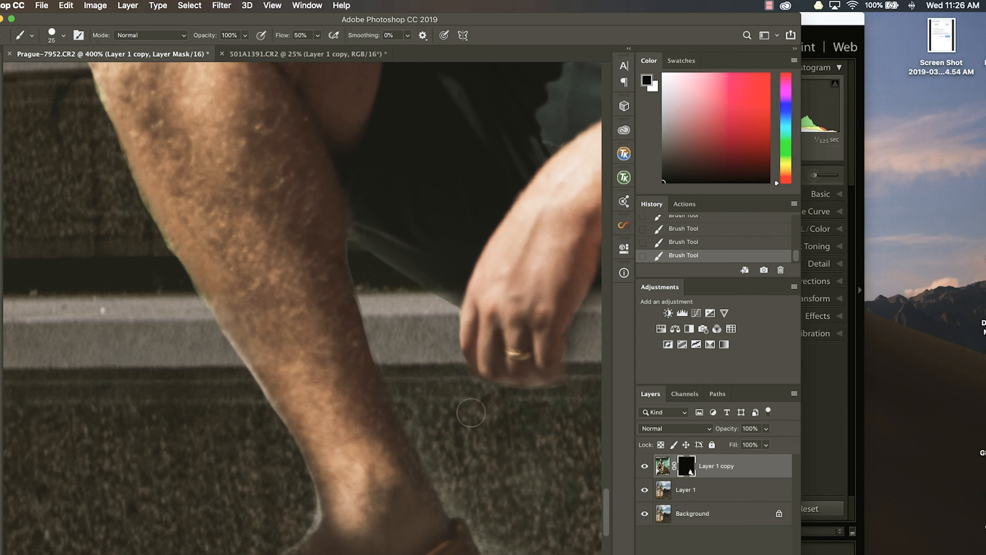
{"action": "scroll", "coordinate": [474, 513], "scroll_direction": "down", "scroll_amount": 10}
{"action": "scroll", "coordinate": [475, 514], "scroll_direction": "right", "scroll_amount": 5}
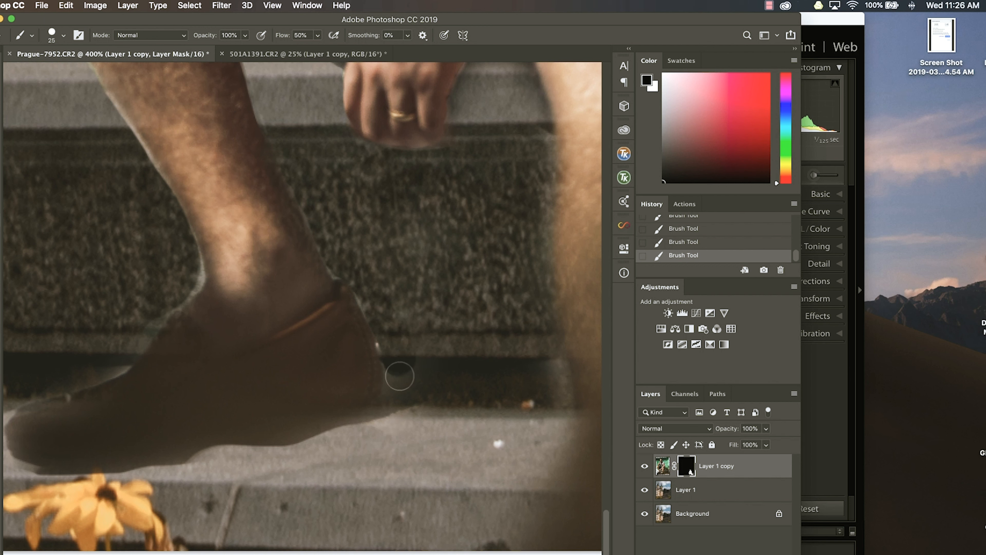
{"action": "mouse_move", "coordinate": [398, 377]}
{"action": "left_mouse_down"}
{"action": "mouse_move", "coordinate": [390, 412]}
{"action": "mouse_move", "coordinate": [367, 429]}
{"action": "left_mouse_up"}
Step: Restore the toe and sole of the man's shoe by painting white on the layer mask with the 25 px brush
{"action": "key", "text": "x"}
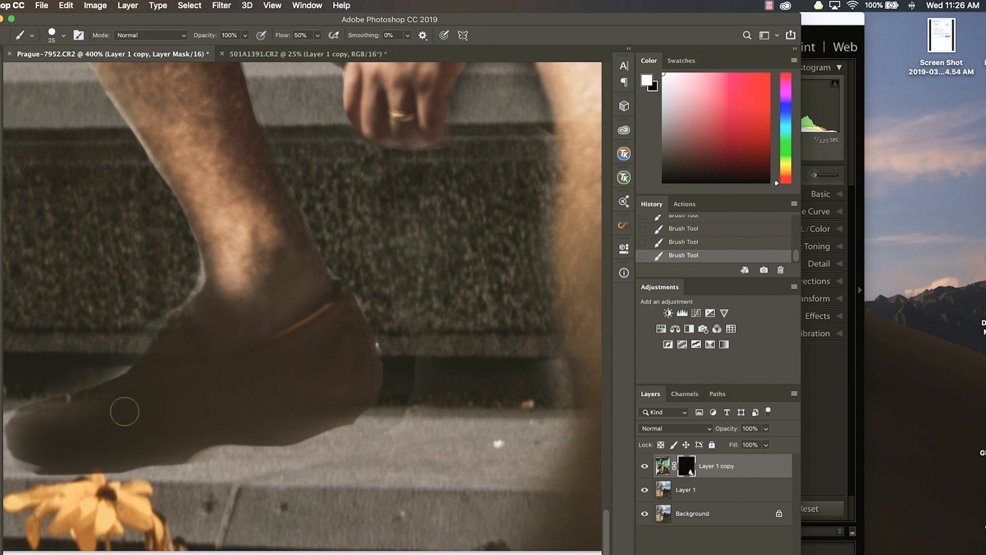
{"action": "mouse_move", "coordinate": [84, 432]}
{"action": "left_mouse_down"}
{"action": "mouse_move", "coordinate": [43, 433]}
{"action": "mouse_move", "coordinate": [35, 424]}
{"action": "mouse_move", "coordinate": [115, 398]}
{"action": "mouse_move", "coordinate": [29, 419]}
{"action": "mouse_move", "coordinate": [35, 444]}
{"action": "mouse_move", "coordinate": [74, 447]}
{"action": "mouse_move", "coordinate": [62, 449]}
{"action": "mouse_move", "coordinate": [165, 446]}
{"action": "mouse_move", "coordinate": [196, 434]}
{"action": "mouse_move", "coordinate": [169, 444]}
{"action": "mouse_move", "coordinate": [226, 445]}
{"action": "mouse_move", "coordinate": [361, 414]}
{"action": "mouse_move", "coordinate": [340, 428]}
{"action": "mouse_move", "coordinate": [164, 465]}
{"action": "mouse_move", "coordinate": [97, 463]}
{"action": "mouse_move", "coordinate": [128, 464]}
{"action": "left_mouse_up"}
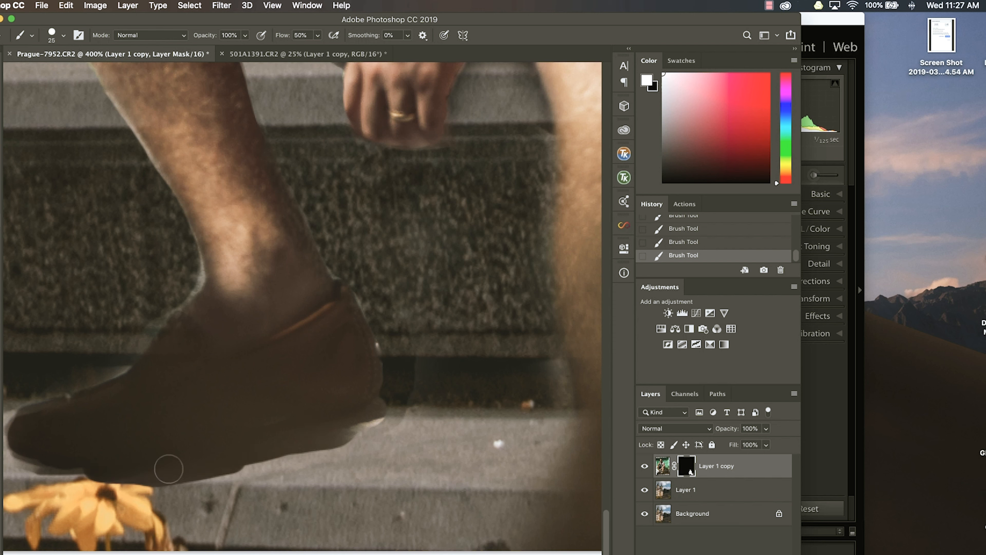
{"action": "mouse_move", "coordinate": [307, 446]}
{"action": "left_mouse_down"}
{"action": "mouse_move", "coordinate": [379, 405]}
{"action": "mouse_move", "coordinate": [366, 432]}
{"action": "mouse_move", "coordinate": [357, 425]}
{"action": "left_mouse_up"}
Step: Mask out the excess revealed beneath the shoe's sole and heel by painting black with a smaller 9 px brush
{"action": "key", "text": "x"}
{"action": "key", "text": "["}
{"action": "key", "text": "super+z"}
{"action": "left_click_drag", "start_coordinate": [392, 423], "coordinate": [178, 474]}
{"action": "key", "text": "["}
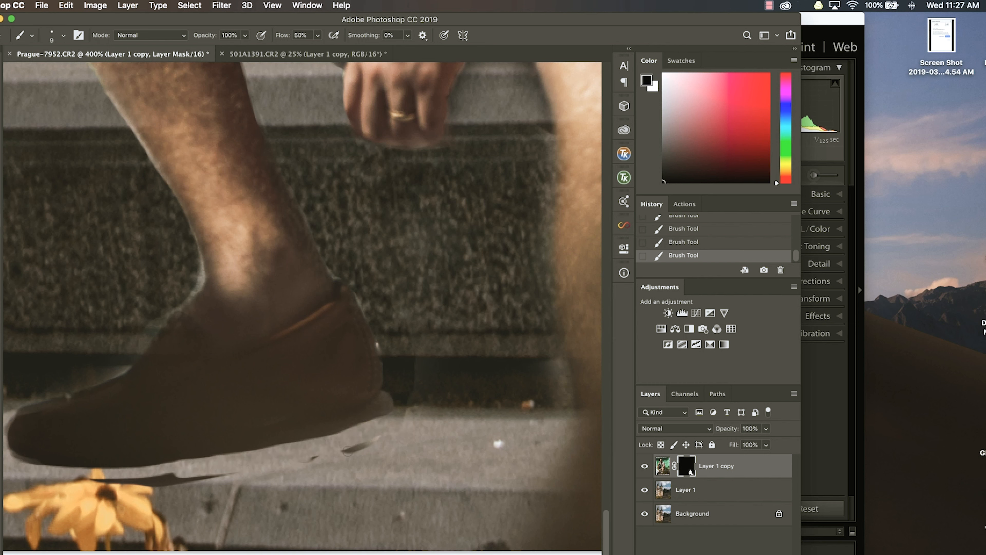
{"action": "left_click_drag", "start_coordinate": [312, 440], "coordinate": [382, 414]}
Step: Mask out the stray marks below the shoe and the haze between the man's legs with a 35 px black brush
{"action": "key", "text": "]"}
{"action": "key", "text": "]"}
{"action": "key", "text": "]"}
{"action": "key", "text": "]"}
{"action": "key", "text": "]"}
{"action": "key", "text": "]"}
{"action": "mouse_move", "coordinate": [413, 307]}
{"action": "left_mouse_down"}
{"action": "mouse_move", "coordinate": [528, 130]}
{"action": "mouse_move", "coordinate": [552, 399]}
{"action": "mouse_move", "coordinate": [296, 481]}
{"action": "left_mouse_up"}
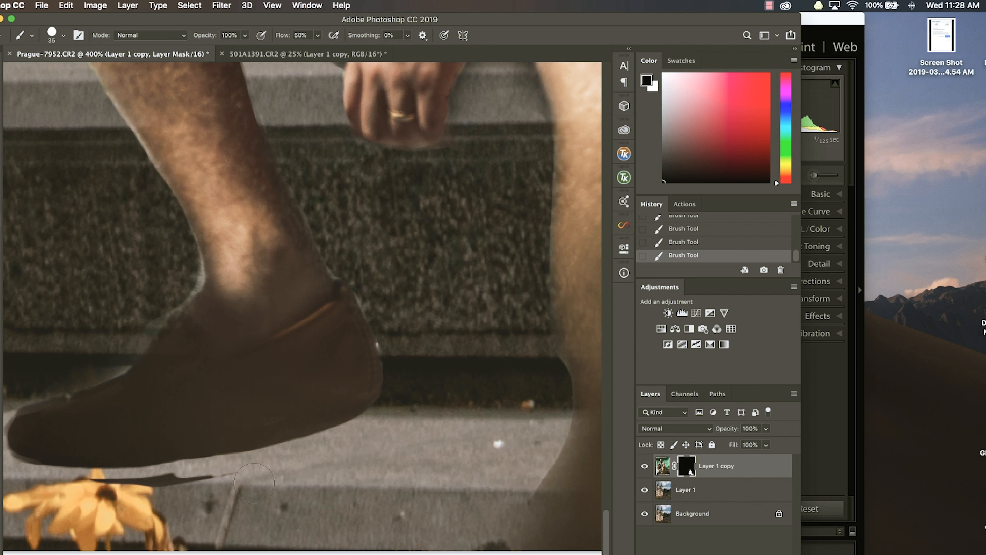
{"action": "left_click_drag", "start_coordinate": [233, 489], "coordinate": [110, 491]}
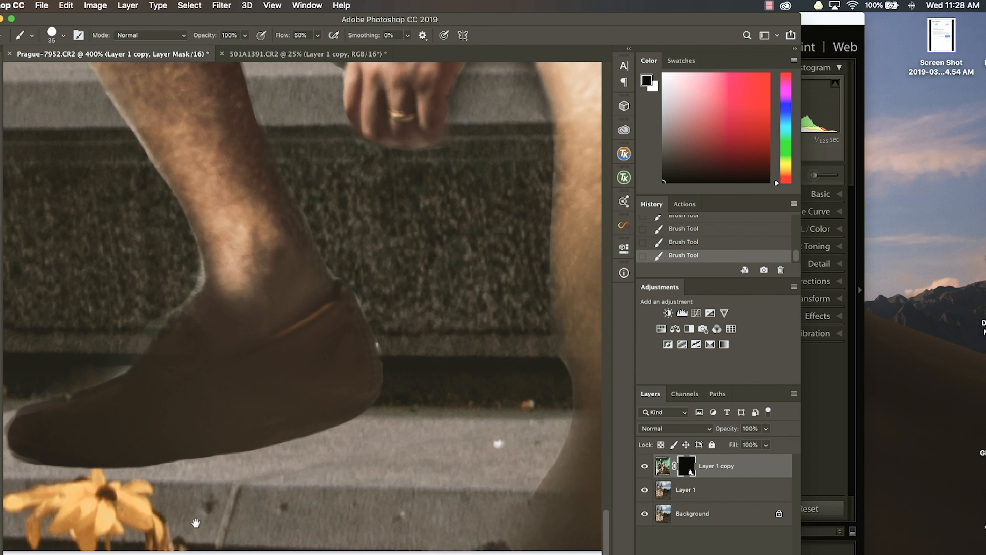
Step: Mask out the remaining fringe around the toe of the man's shoe with the black brush
{"action": "mouse_move", "coordinate": [247, 501]}
{"action": "left_mouse_down"}
{"action": "mouse_move", "coordinate": [398, 482]}
{"action": "mouse_move", "coordinate": [424, 460]}
{"action": "left_mouse_up"}
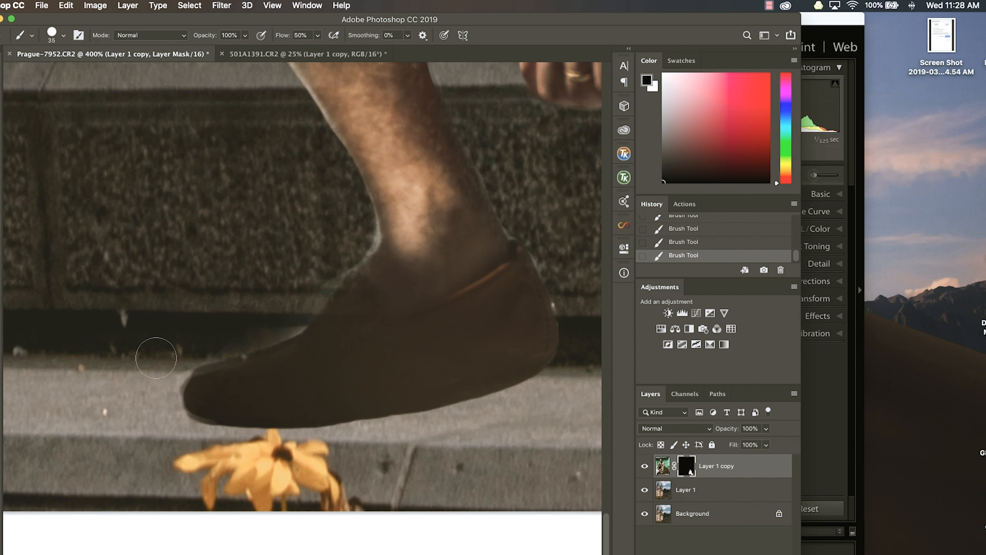
{"action": "mouse_move", "coordinate": [174, 367]}
{"action": "left_mouse_down"}
{"action": "mouse_move", "coordinate": [161, 394]}
{"action": "mouse_move", "coordinate": [177, 437]}
{"action": "left_mouse_up"}
{"action": "key", "text": "bracketleft"}
{"action": "key", "text": "bracketleft"}
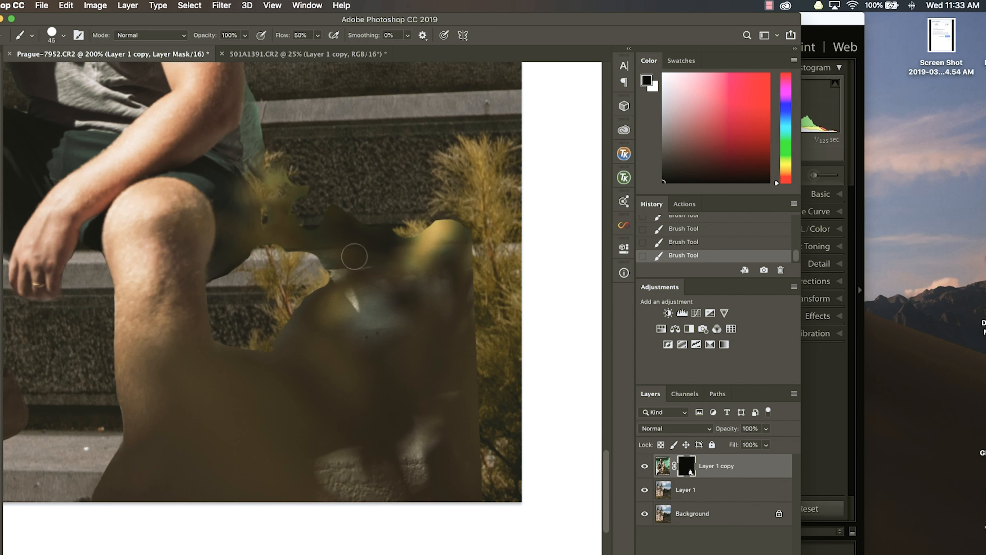
Step: Flip the man's image layer horizontally
{"action": "key", "text": "super+minus"}
{"action": "key", "text": "super+minus"}
{"action": "key", "text": "super+minus"}
{"action": "key", "text": "super+minus"}
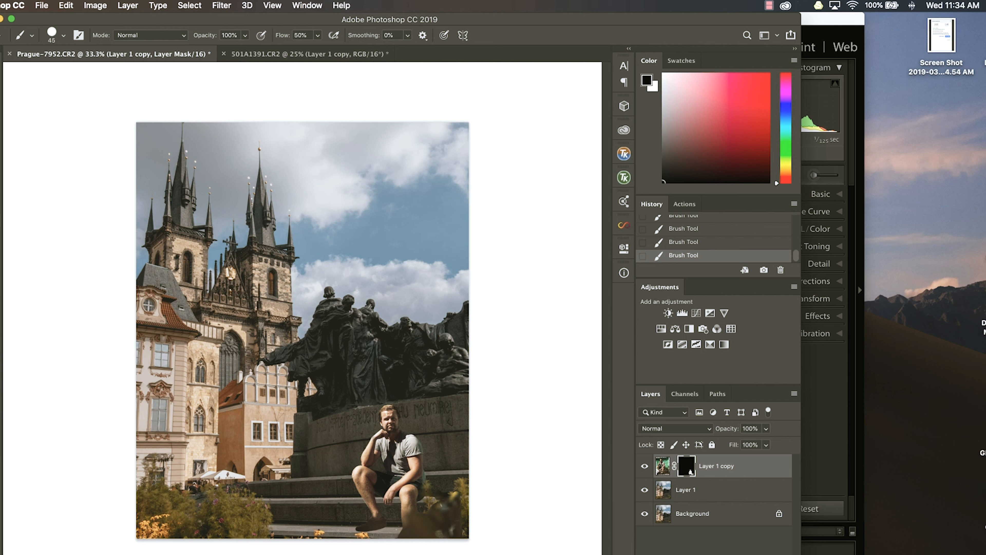
{"action": "left_click", "coordinate": [663, 473]}
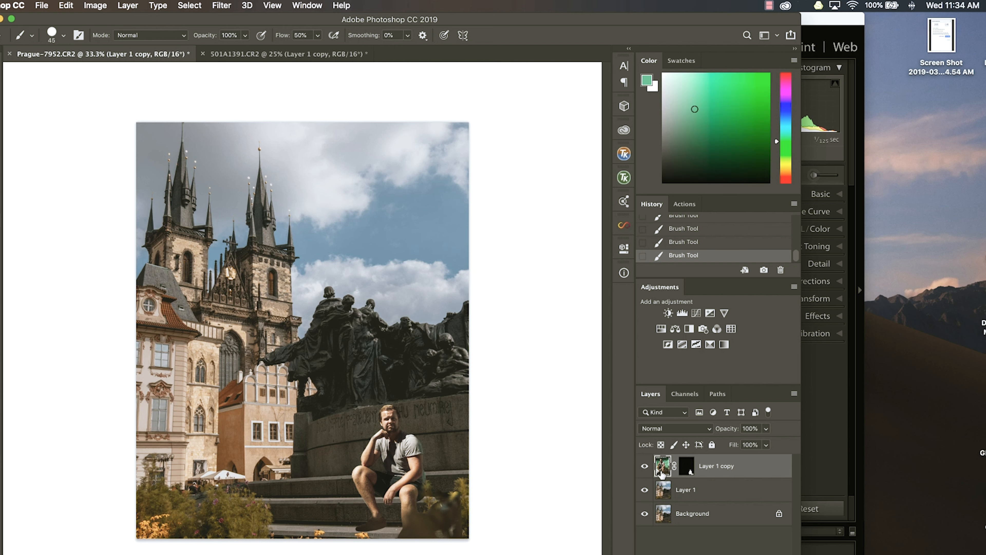
{"action": "left_click", "coordinate": [88, 6]}
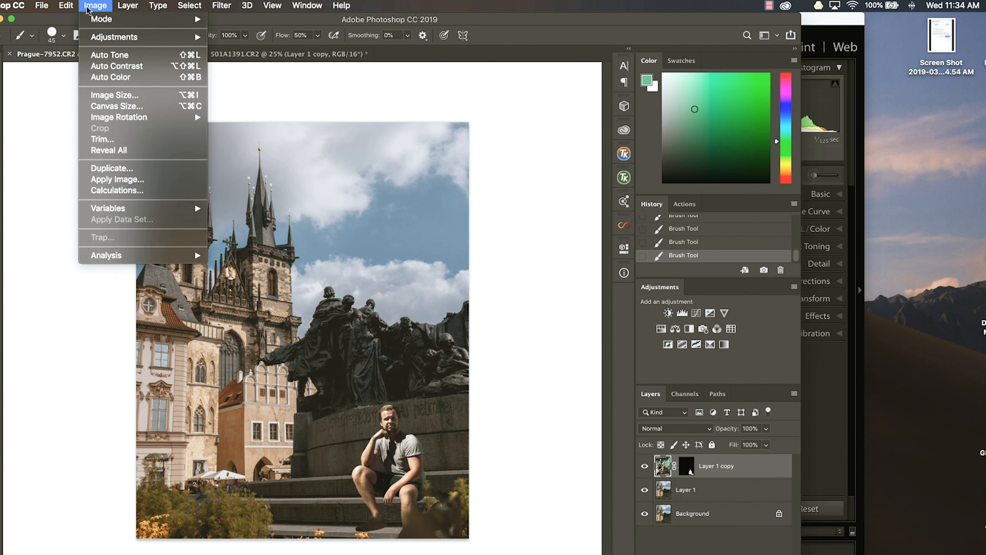
{"action": "mouse_move", "coordinate": [76, 9]}
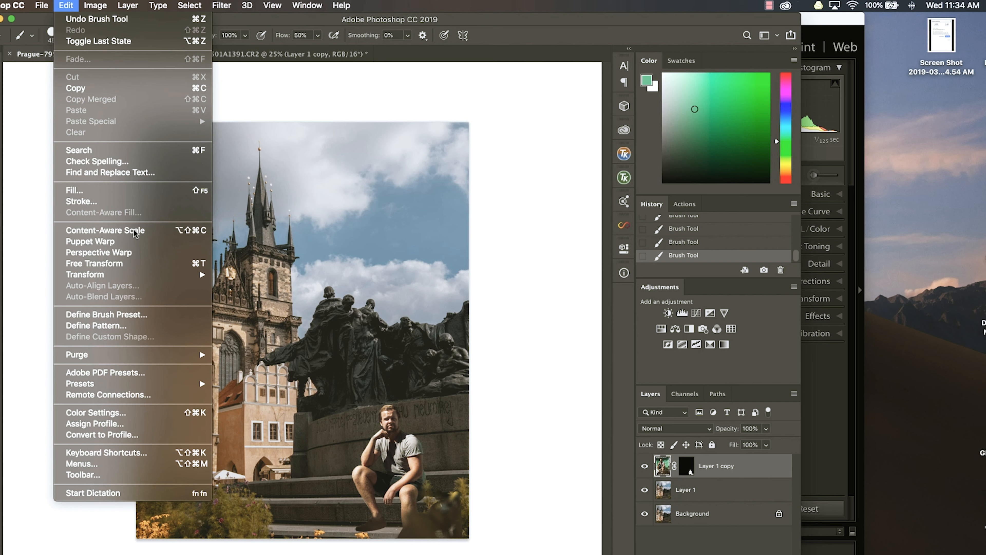
{"action": "mouse_move", "coordinate": [185, 278]}
{"action": "left_click", "coordinate": [276, 406]}
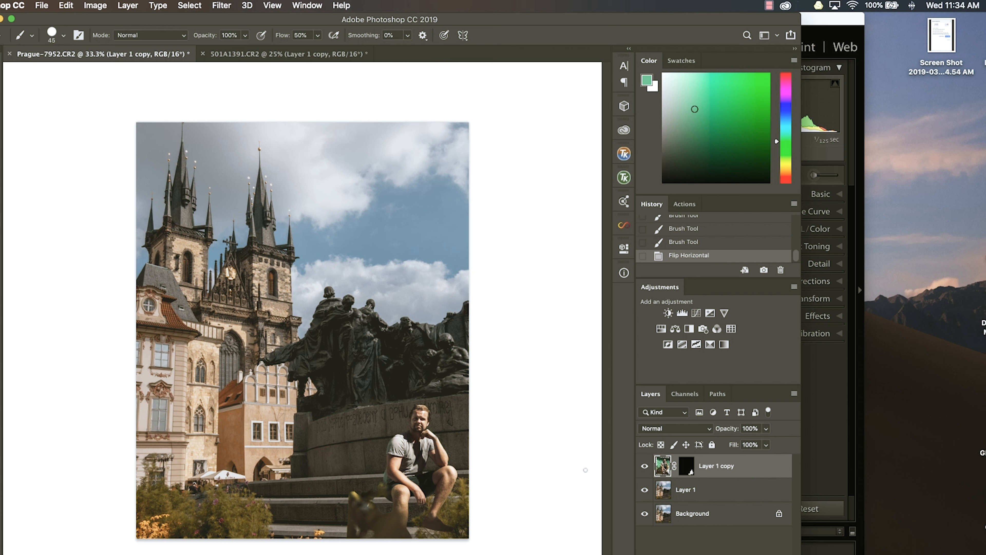
Step: Free Transform the man's layer, scaling it to 75.82% and placing him at the left end of the monument's steps
{"action": "key", "text": "super+t"}
{"action": "left_click_drag", "start_coordinate": [415, 486], "coordinate": [295, 485]}
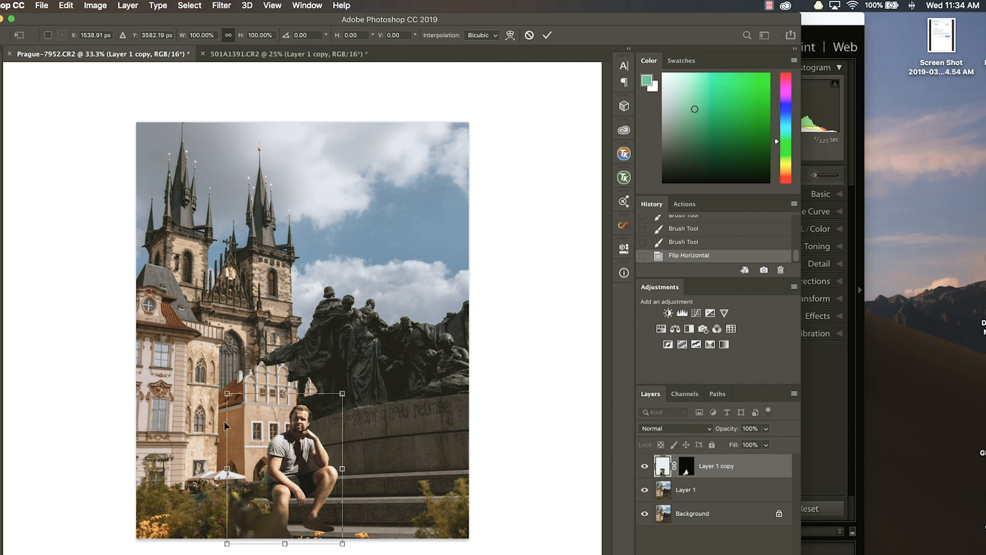
{"action": "left_click_drag", "start_coordinate": [234, 401], "coordinate": [261, 440]}
{"action": "left_click_drag", "start_coordinate": [301, 490], "coordinate": [267, 478]}
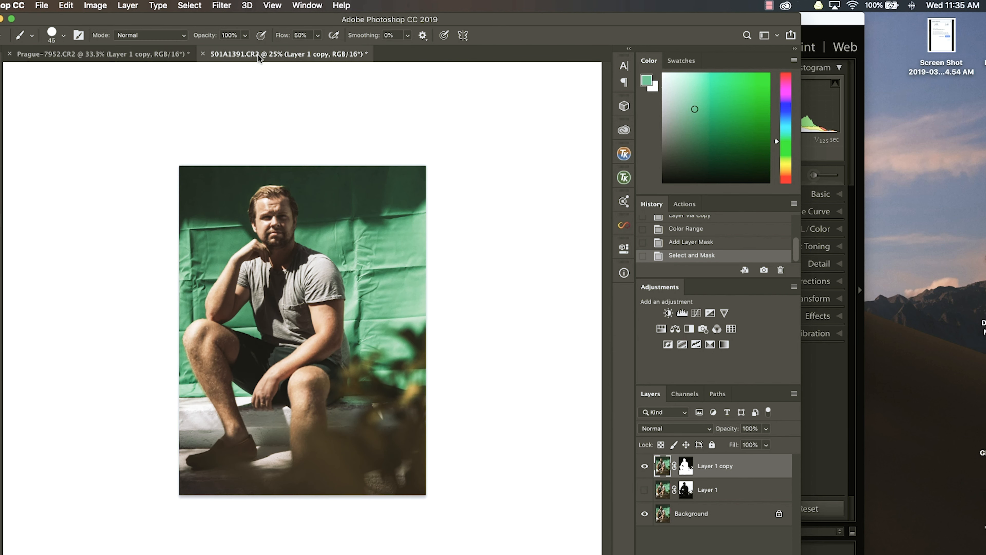
{"action": "left_click", "coordinate": [89, 54]}
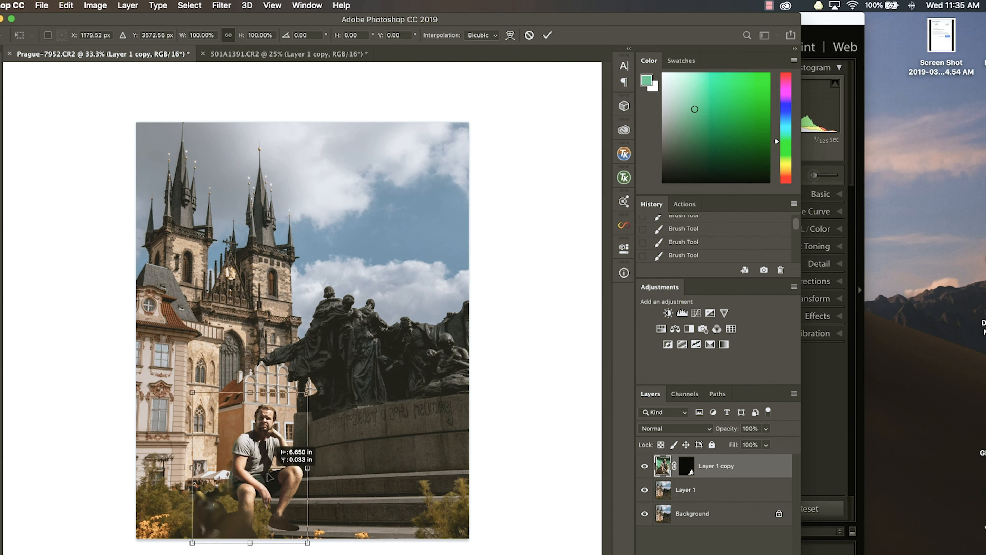
{"action": "mouse_move", "coordinate": [256, 486]}
{"action": "left_mouse_down"}
{"action": "mouse_move", "coordinate": [251, 495]}
{"action": "mouse_move", "coordinate": [246, 486]}
{"action": "mouse_move", "coordinate": [264, 485]}
{"action": "left_mouse_up"}
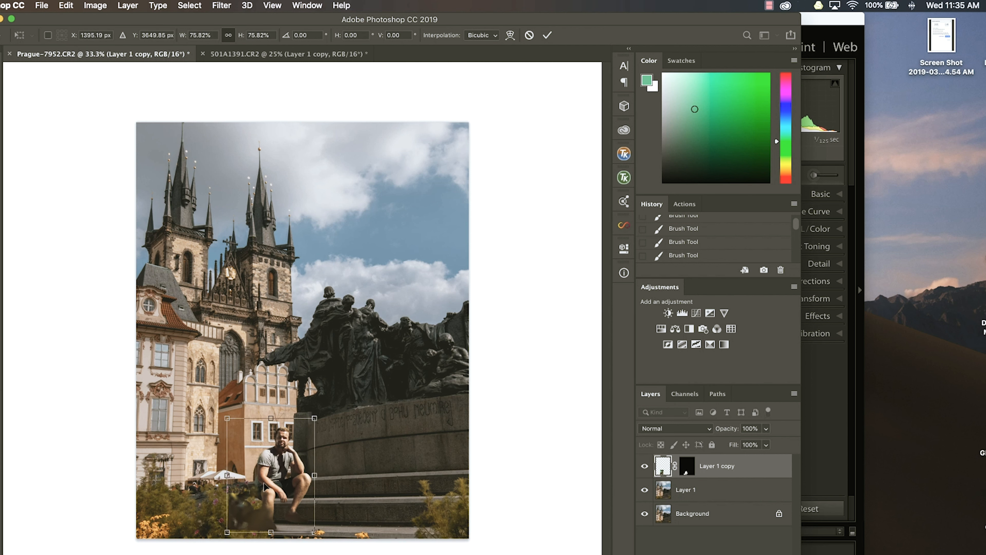
{"action": "key", "text": "Return"}
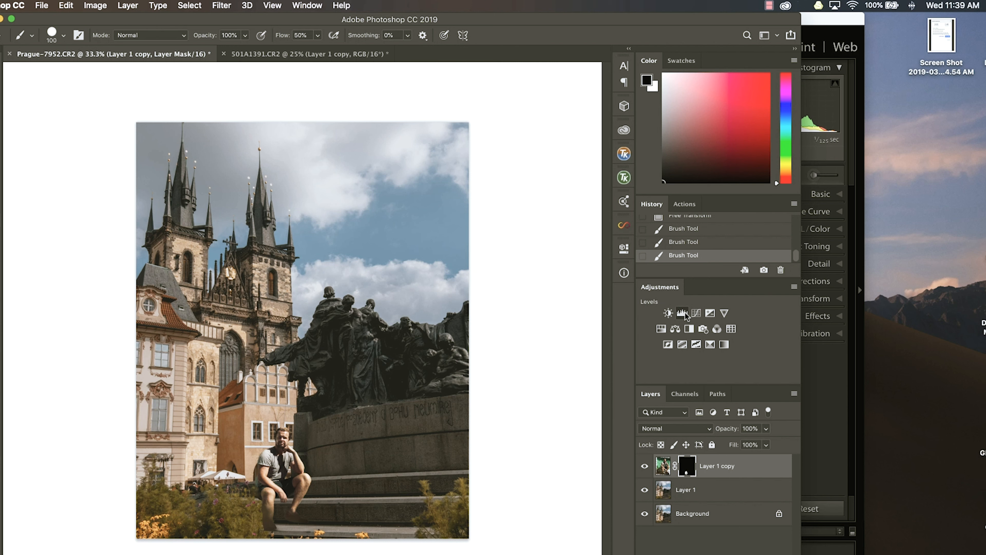
Step: Add a Levels adjustment clipped to the man's layer and lower its output white level to 227
{"action": "left_click", "coordinate": [683, 314]}
{"action": "left_click", "coordinate": [525, 465]}
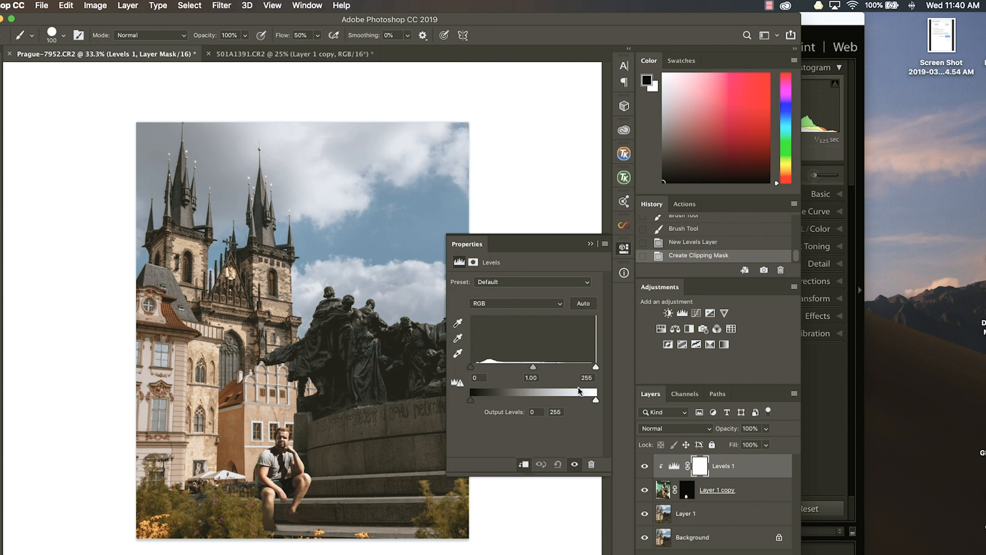
{"action": "left_click_drag", "start_coordinate": [593, 397], "coordinate": [586, 397]}
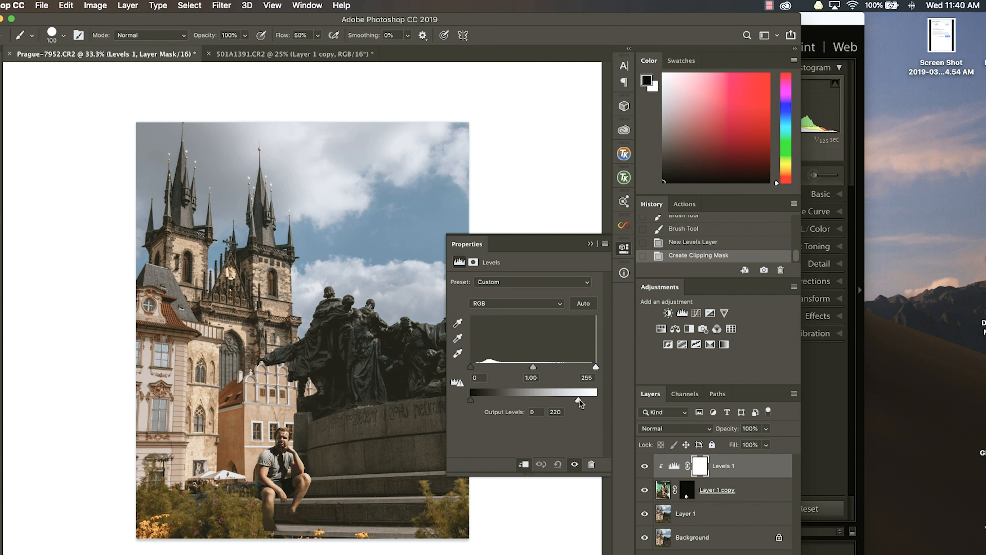
{"action": "left_click_drag", "start_coordinate": [582, 399], "coordinate": [581, 400]}
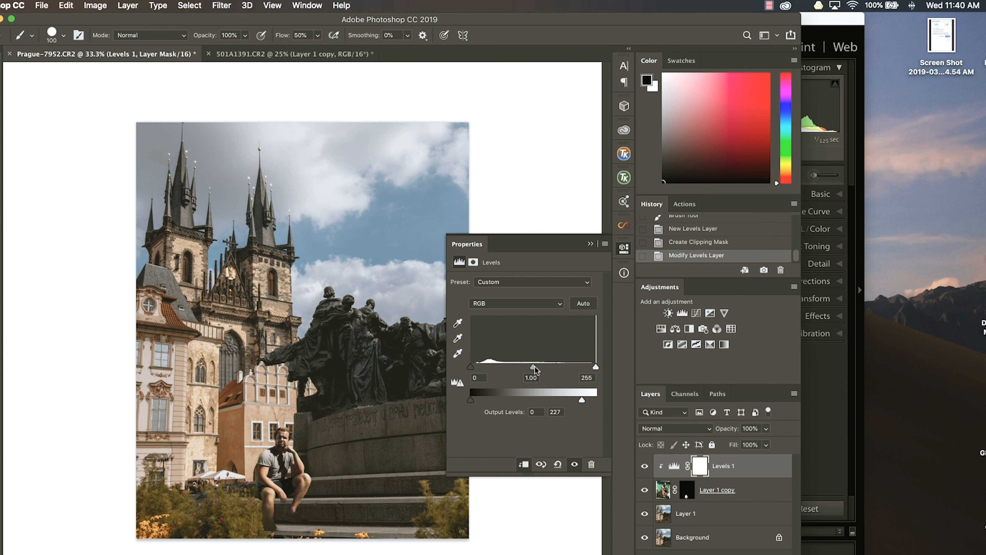
{"action": "mouse_move", "coordinate": [531, 366]}
{"action": "left_mouse_down"}
{"action": "mouse_move", "coordinate": [520, 367]}
{"action": "mouse_move", "coordinate": [533, 369]}
{"action": "left_mouse_up"}
{"action": "left_click_drag", "start_coordinate": [471, 368], "coordinate": [472, 402]}
{"action": "left_click", "coordinate": [589, 245]}
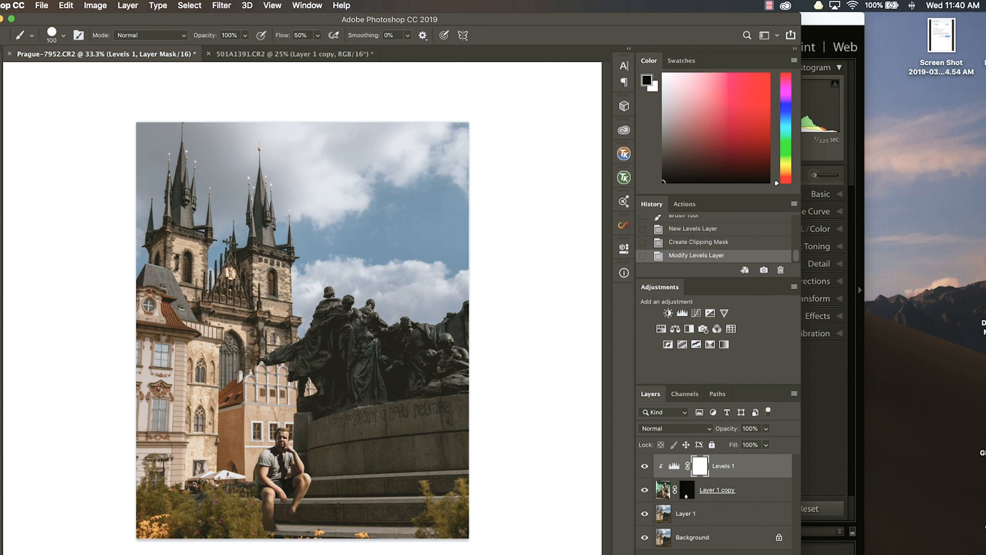
Step: Place a color sampler on the golden tower ornament in Layer 1 and set its readout to Grayscale
{"action": "left_click", "coordinate": [668, 515]}
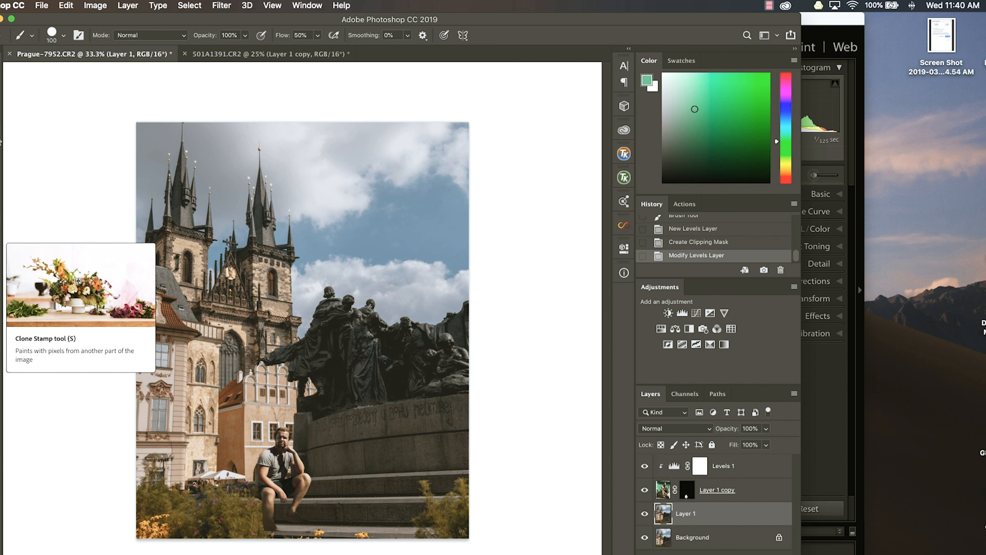
{"action": "key", "text": "i"}
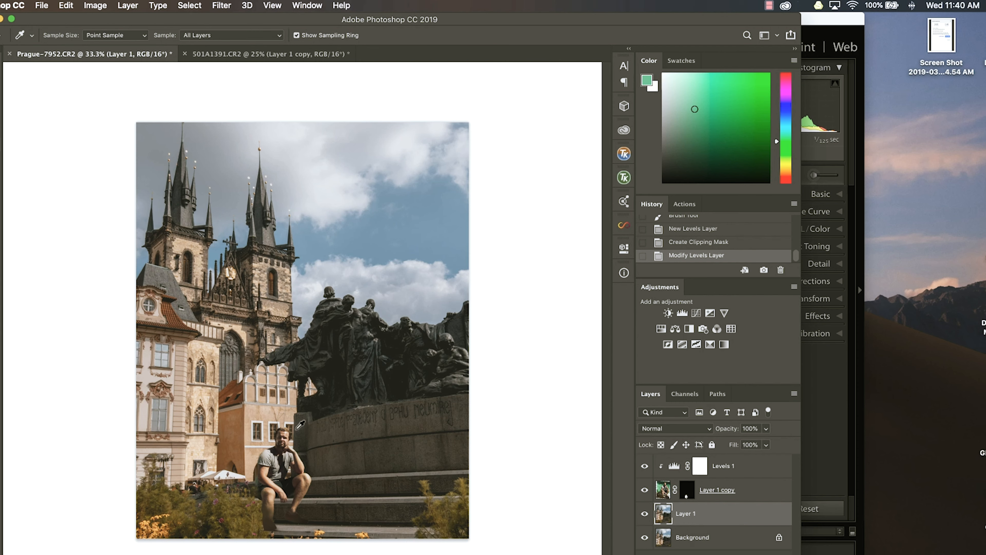
{"action": "key", "text": "super+plus"}
{"action": "key", "text": "super+plus"}
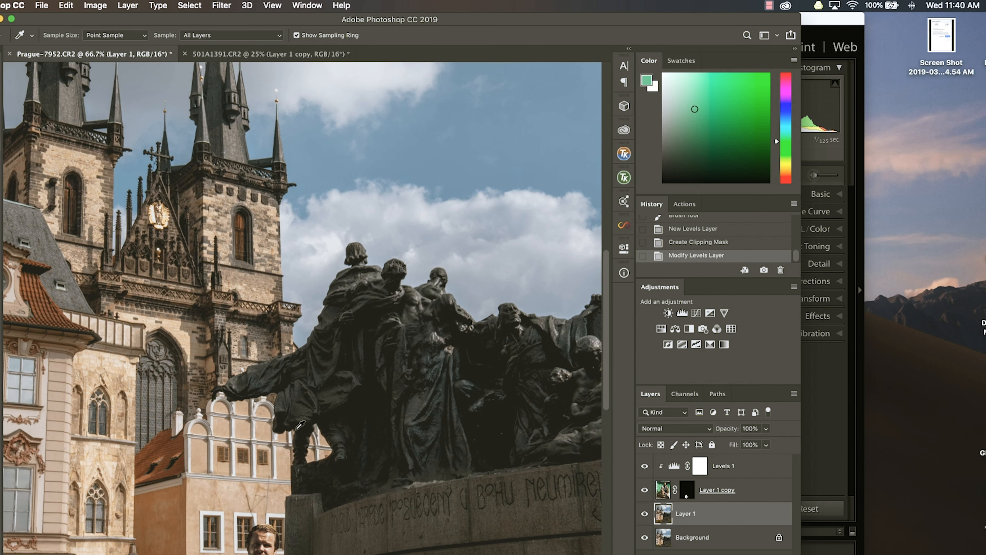
{"action": "key", "text": "super+minus"}
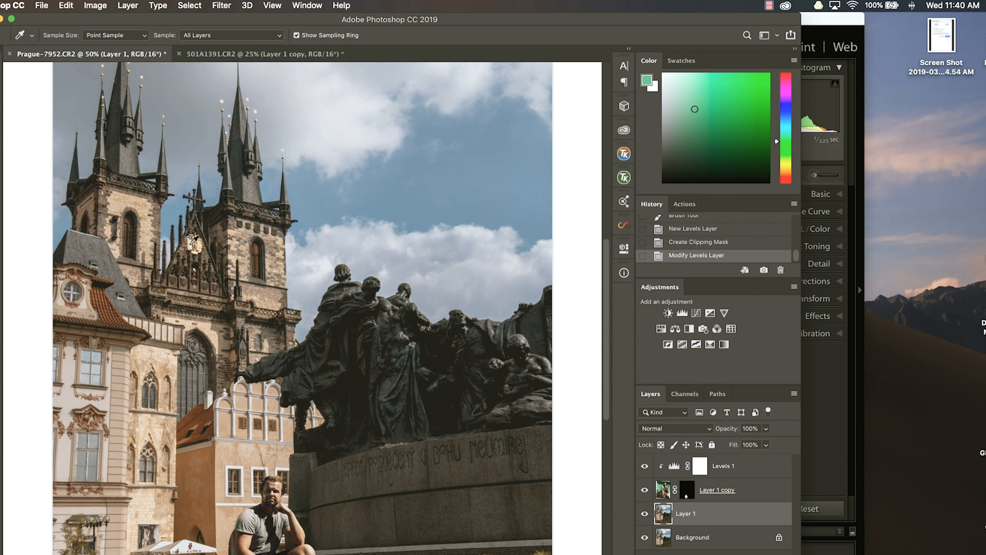
{"action": "left_click", "coordinate": [189, 244], "text": "shift"}
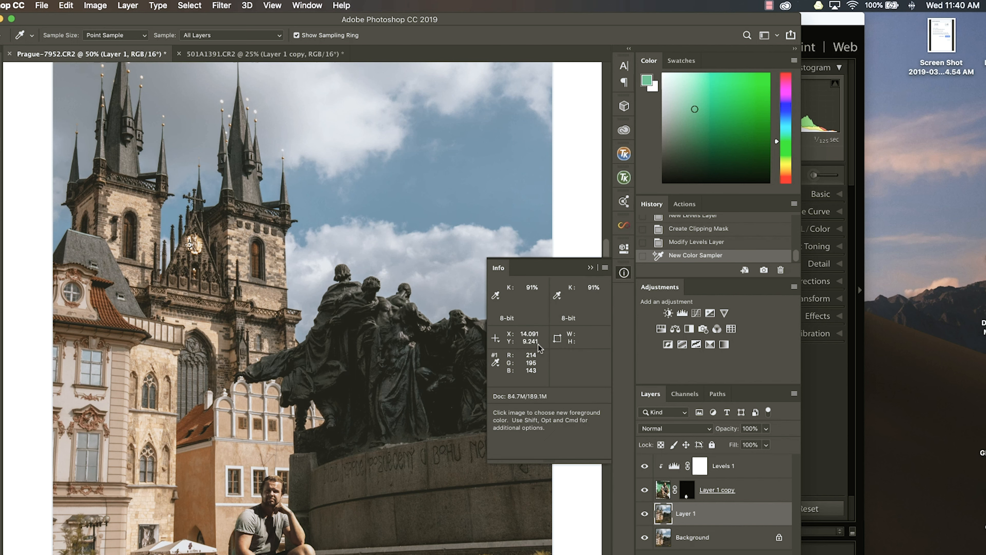
{"action": "left_click", "coordinate": [495, 362]}
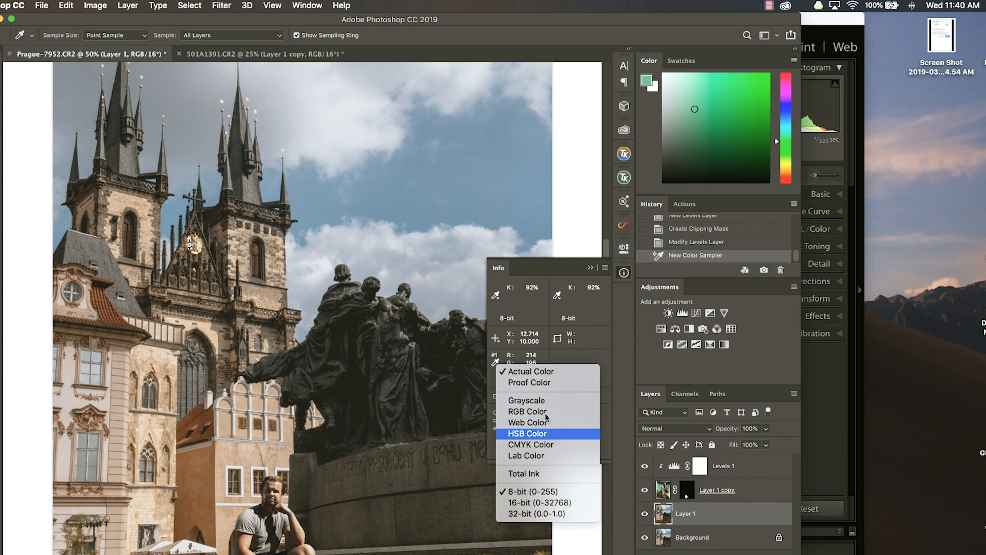
{"action": "left_click", "coordinate": [549, 404]}
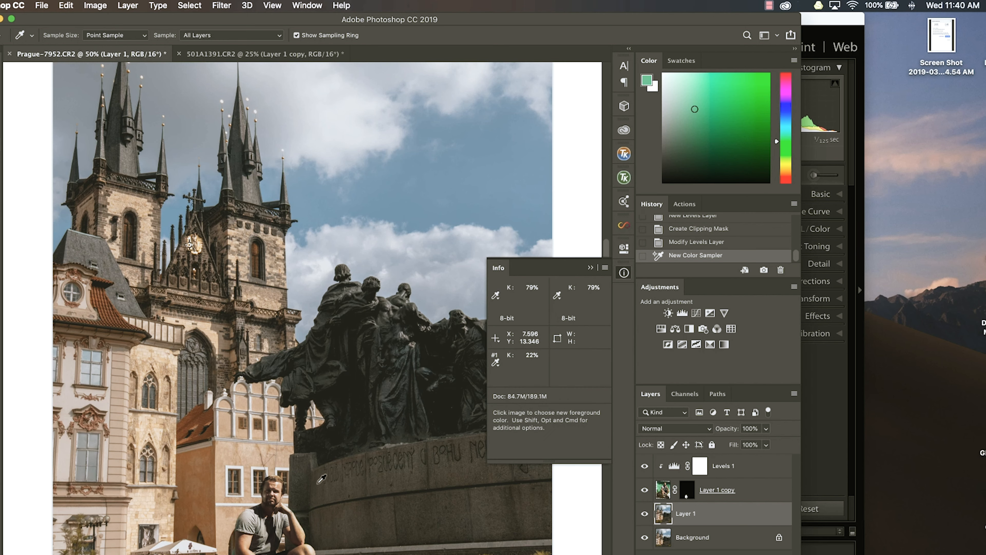
Step: Place a second color sampler on the man's forehead highlight and set its readout to Grayscale
{"action": "key", "text": "super+equal"}
{"action": "key", "text": "super+equal"}
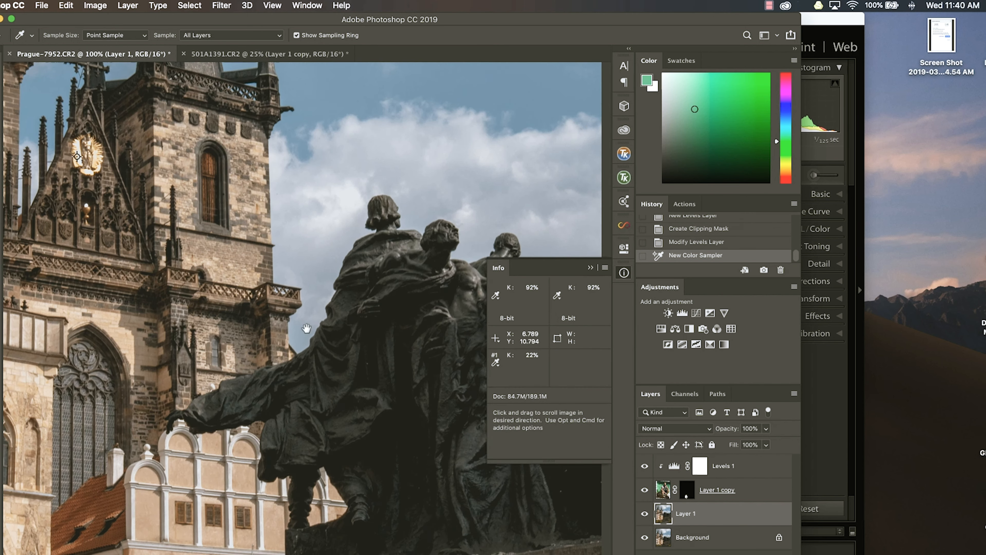
{"action": "scroll", "coordinate": [422, 361], "scroll_direction": "down", "scroll_amount": 10}
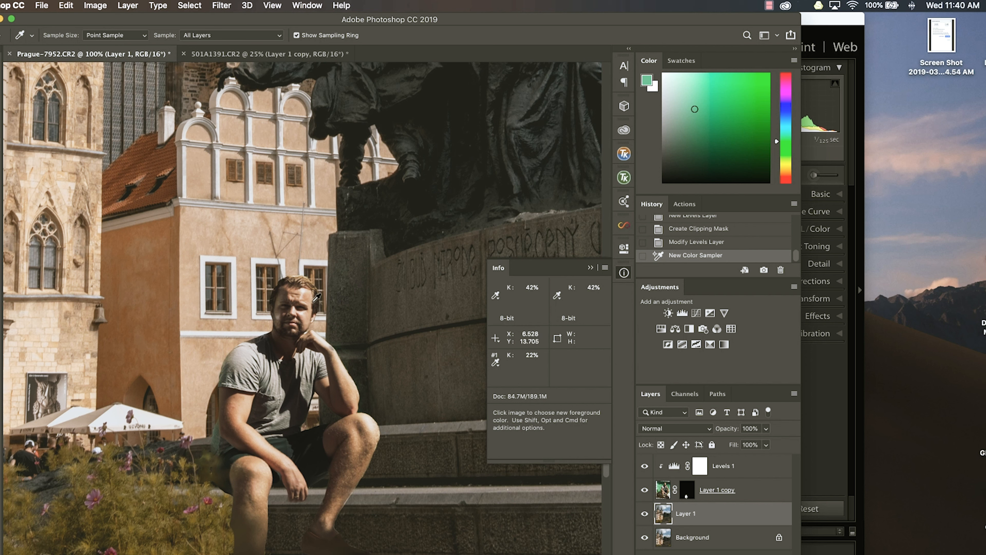
{"action": "left_click", "coordinate": [303, 290]}
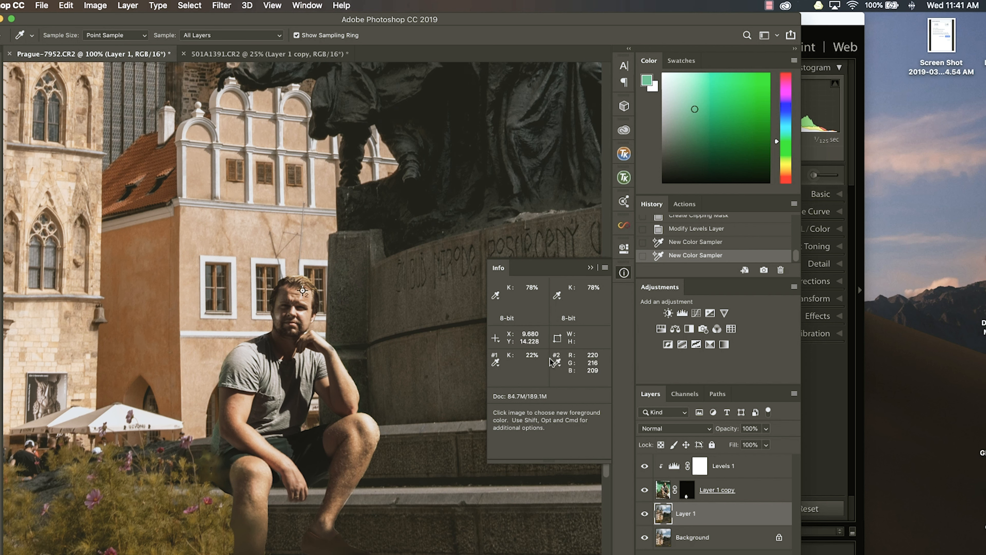
{"action": "left_click", "coordinate": [557, 364]}
{"action": "left_click", "coordinate": [593, 402]}
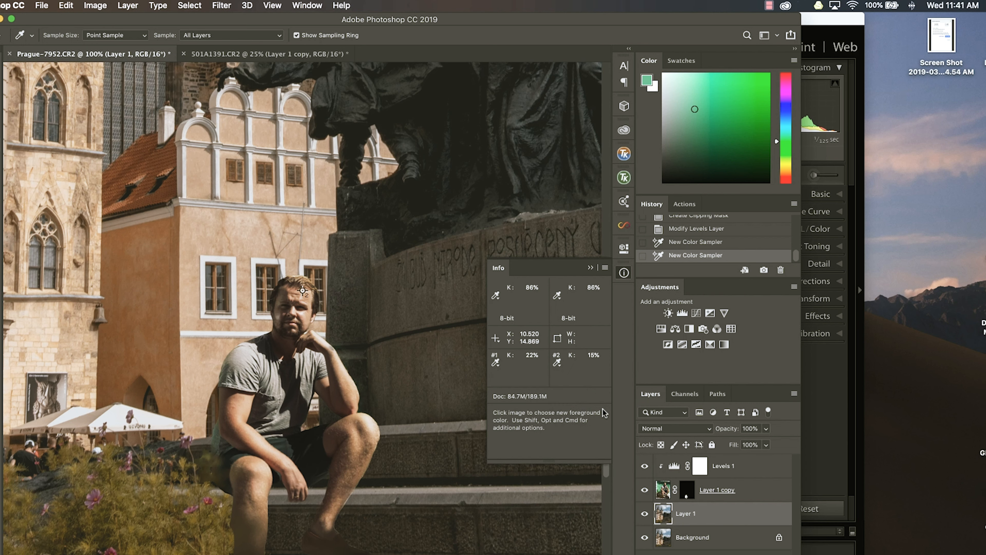
Step: Try setting the output white level of the man's Levels adjustment to 243 and check the two samplers' grayscale readouts
{"action": "left_click", "coordinate": [667, 496]}
{"action": "left_click", "coordinate": [666, 515]}
{"action": "left_click", "coordinate": [675, 468]}
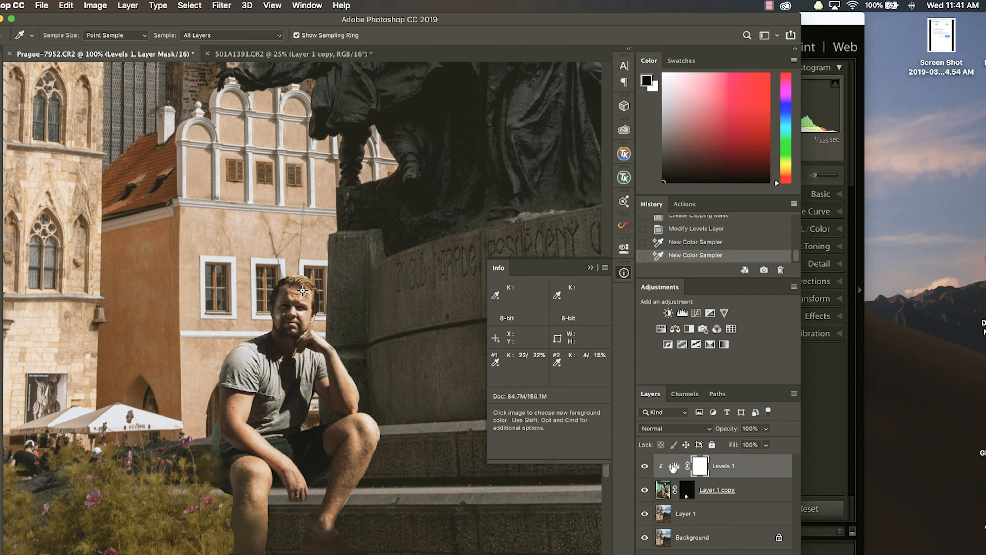
{"action": "double_click", "coordinate": [670, 474]}
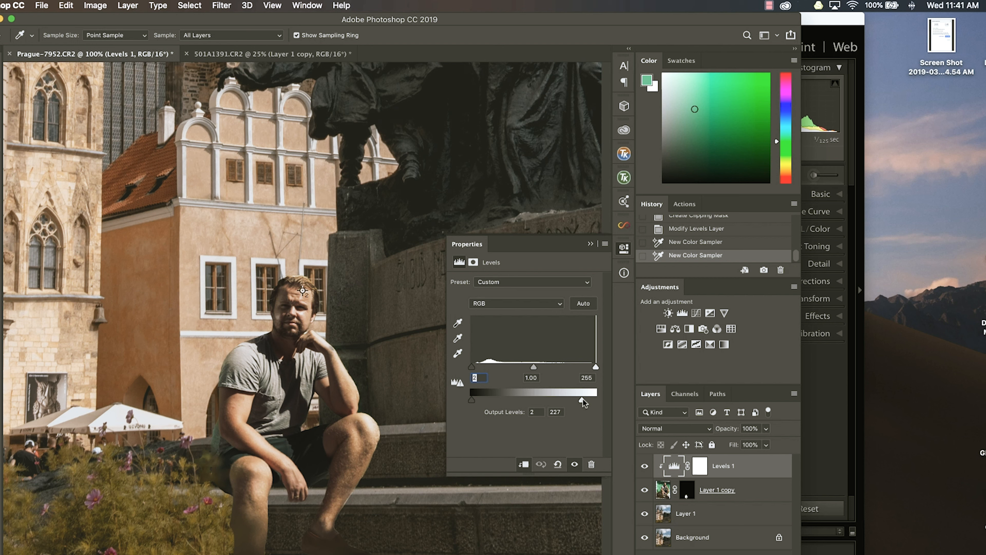
{"action": "left_click_drag", "start_coordinate": [584, 400], "coordinate": [591, 400]}
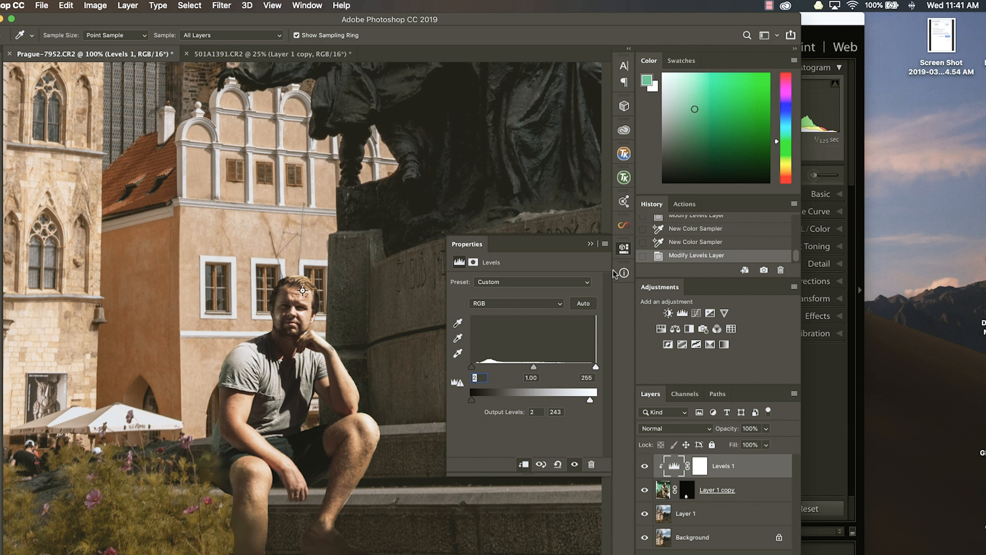
{"action": "left_click", "coordinate": [624, 274]}
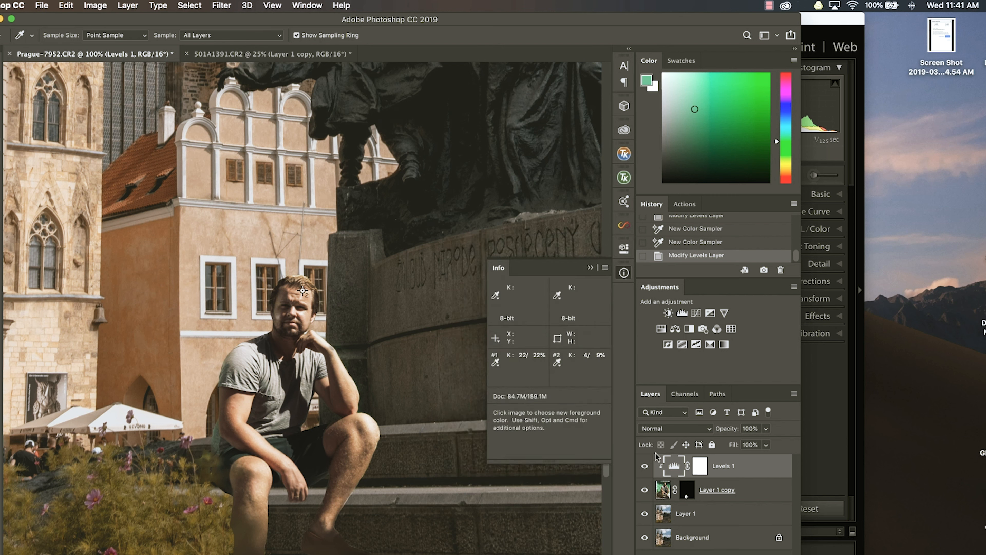
Step: Lower the output white level of the man's Levels adjustment to 207, comparing the forehead sampler with the golden ornament sampler
{"action": "left_click", "coordinate": [668, 466]}
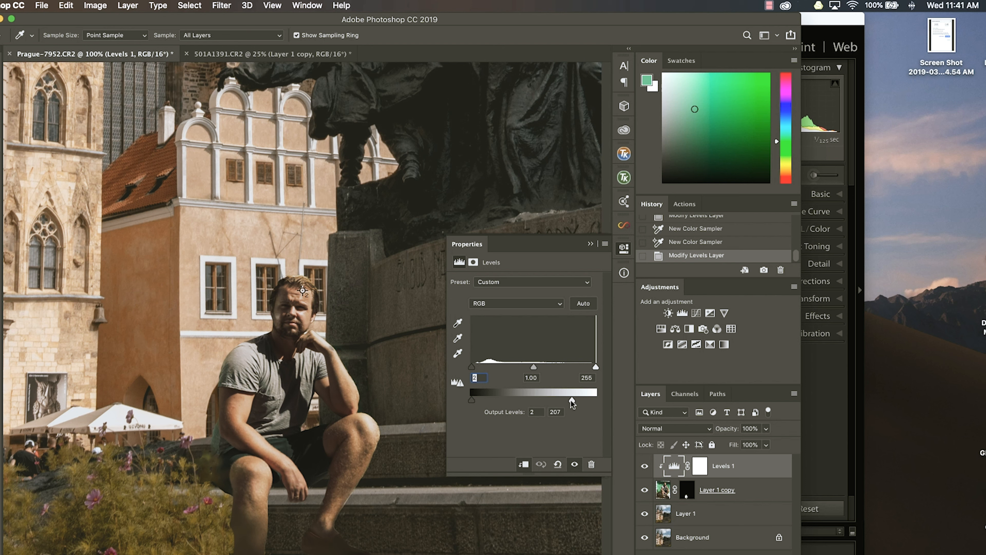
{"action": "left_click", "coordinate": [664, 492]}
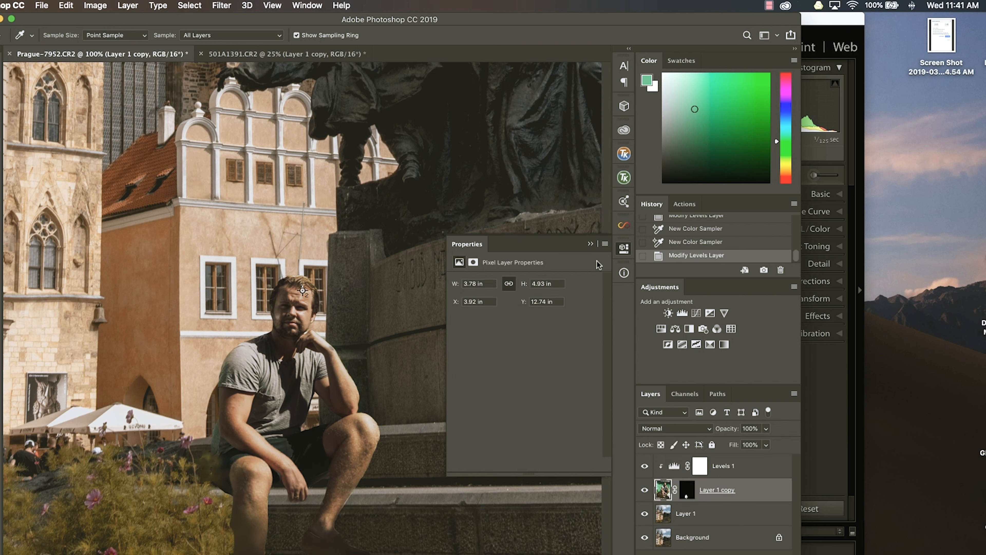
{"action": "left_click", "coordinate": [624, 273]}
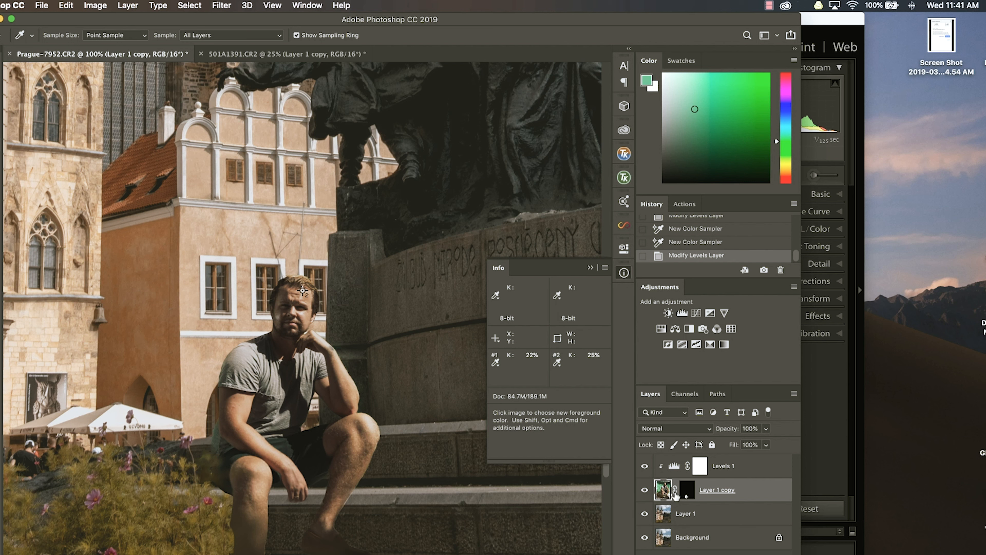
{"action": "left_click", "coordinate": [674, 470]}
{"action": "double_click", "coordinate": [675, 470]}
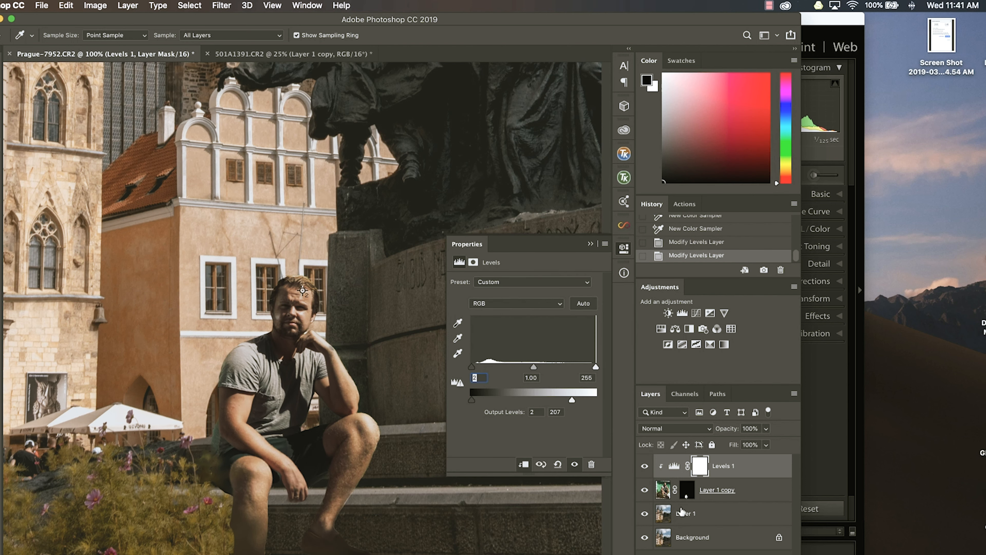
{"action": "left_click", "coordinate": [665, 513]}
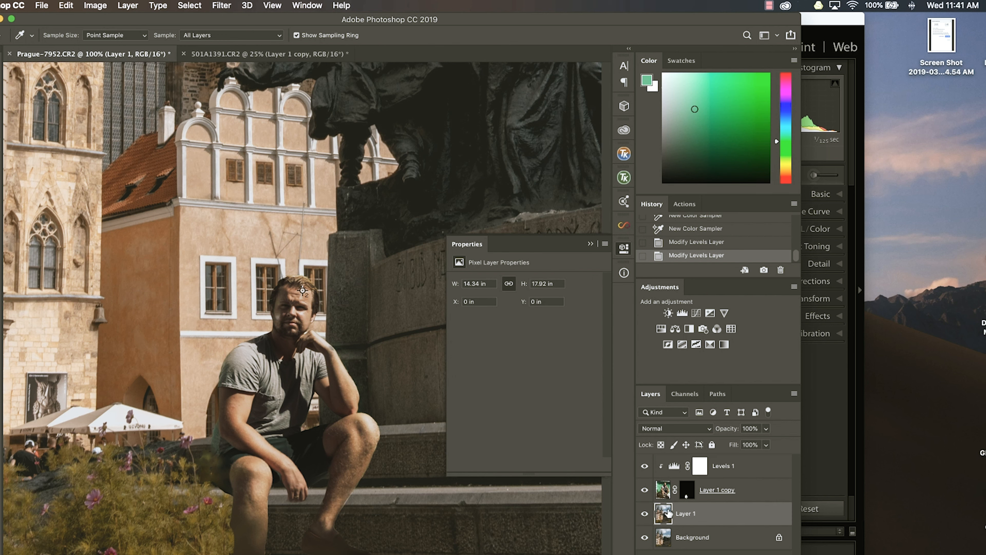
{"action": "left_click", "coordinate": [624, 273]}
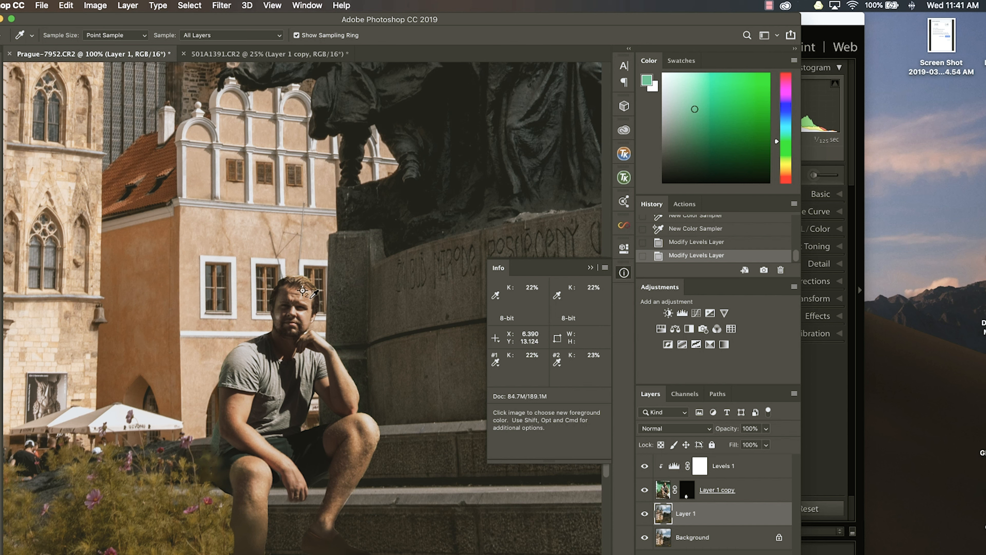
Step: Move the forehead sampler onto the man's dark shorts and the ornament sampler onto the dark part of the statue
{"action": "left_click_drag", "start_coordinate": [302, 291], "coordinate": [298, 442]}
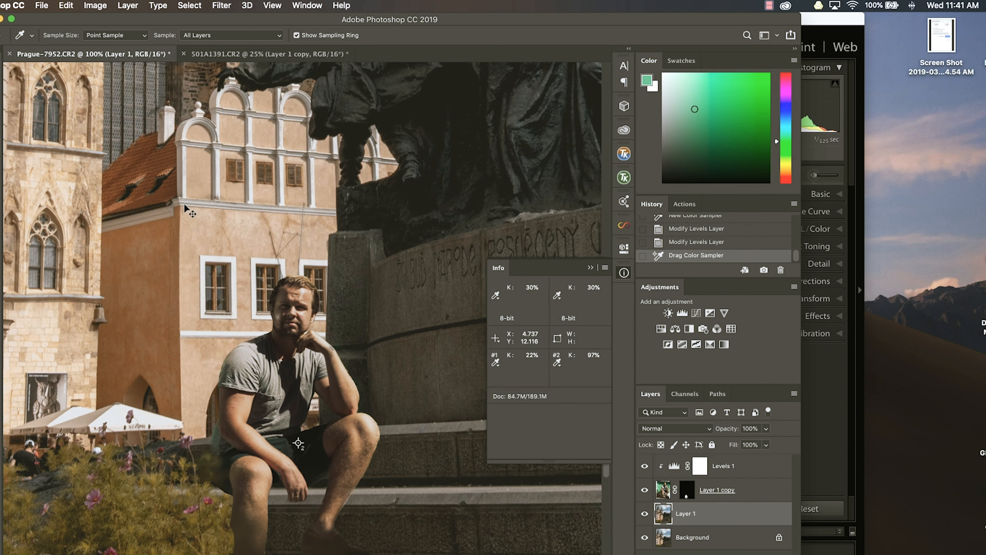
{"action": "key", "text": "super+minus"}
{"action": "key", "text": "super+minus"}
{"action": "key", "text": "super+minus"}
{"action": "left_click_drag", "start_coordinate": [227, 275], "coordinate": [339, 369]}
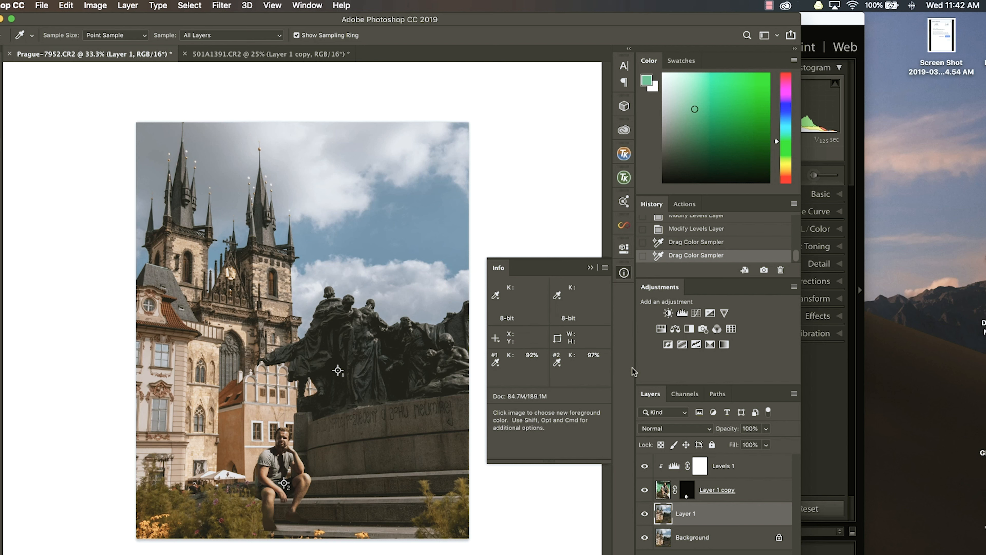
Step: Raise the output black level of the man's Levels adjustment until the shorts sampler matches the statue sampler
{"action": "double_click", "coordinate": [674, 465]}
{"action": "left_click_drag", "start_coordinate": [472, 400], "coordinate": [474, 403]}
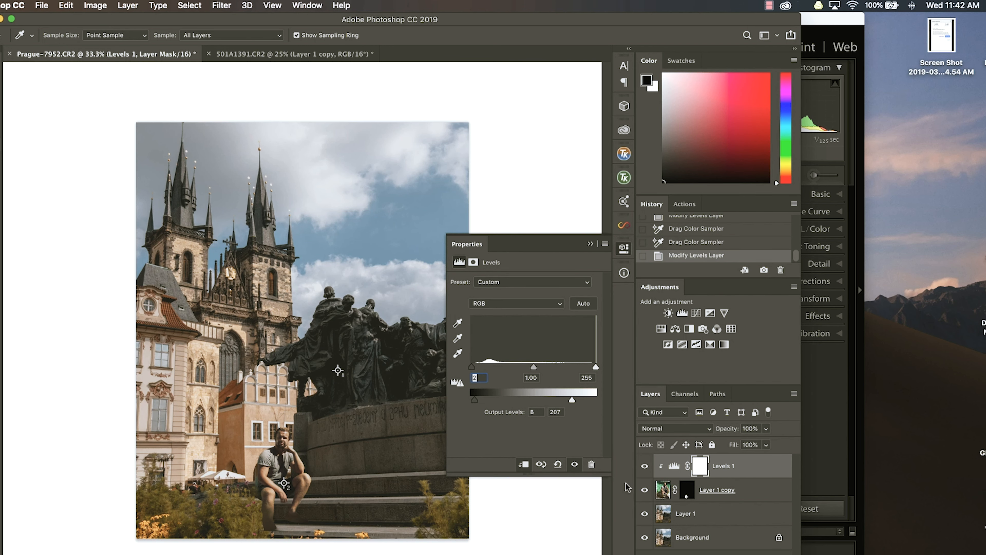
{"action": "left_click", "coordinate": [663, 490]}
{"action": "double_click", "coordinate": [663, 490]}
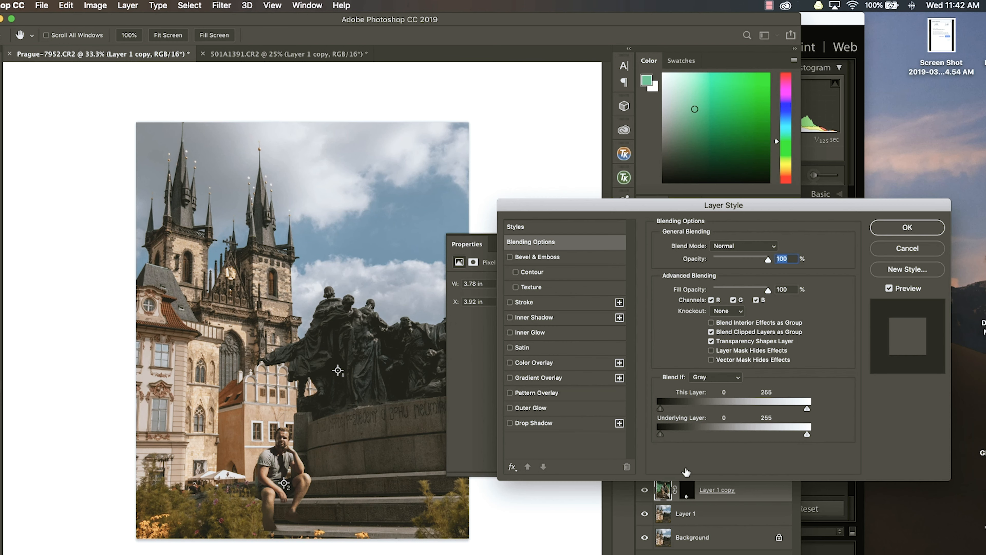
{"action": "left_click", "coordinate": [894, 250]}
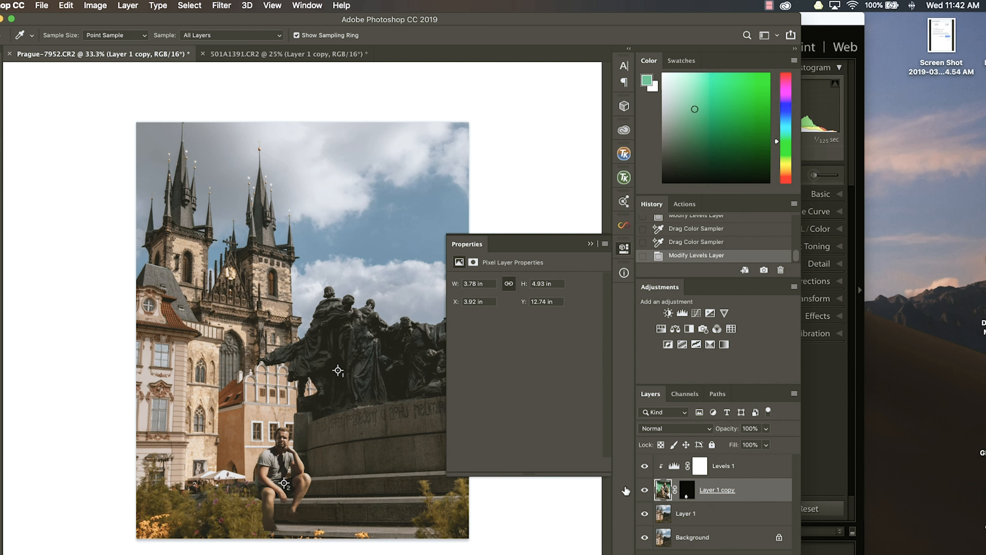
{"action": "left_click", "coordinate": [624, 272]}
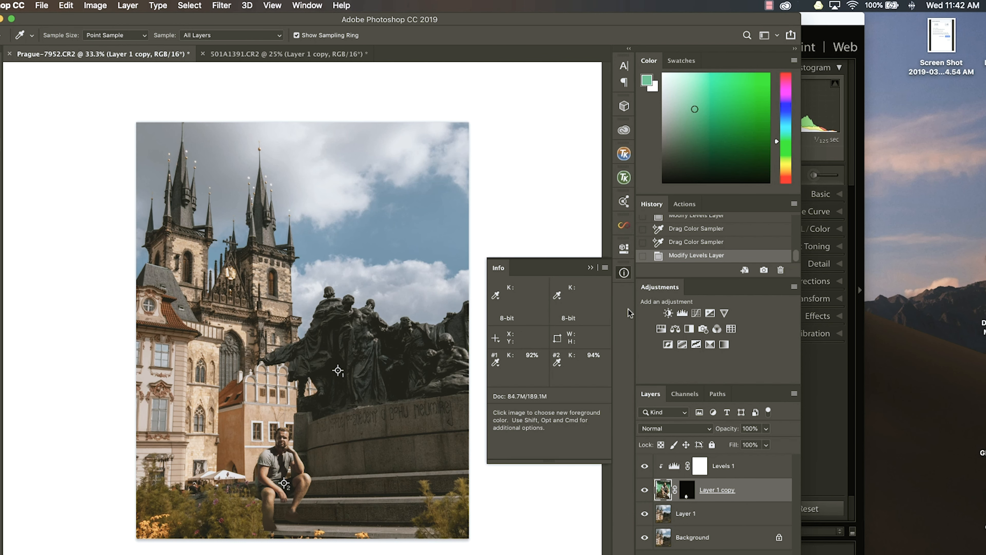
{"action": "left_click", "coordinate": [675, 468]}
{"action": "double_click", "coordinate": [675, 469]}
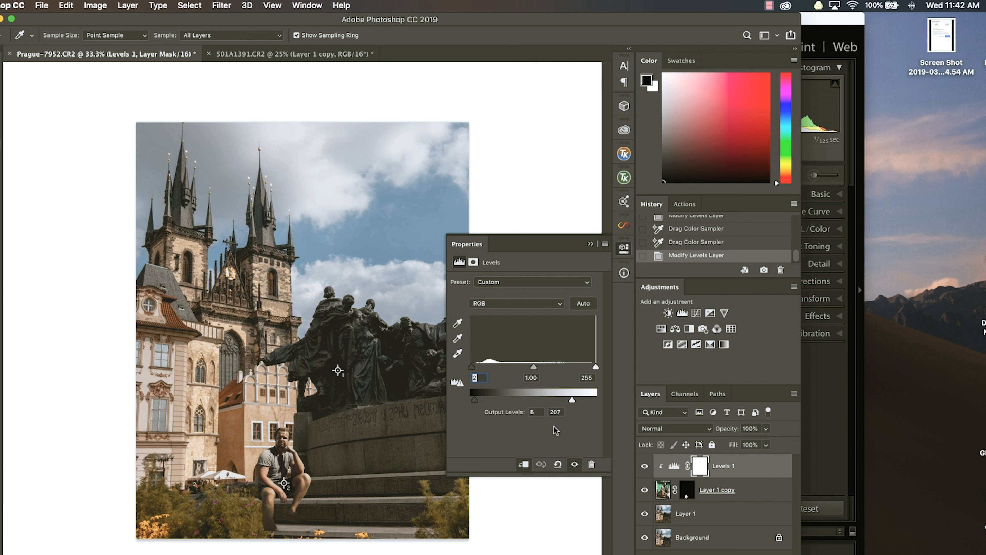
{"action": "left_click", "coordinate": [477, 400]}
{"action": "left_click", "coordinate": [663, 513]}
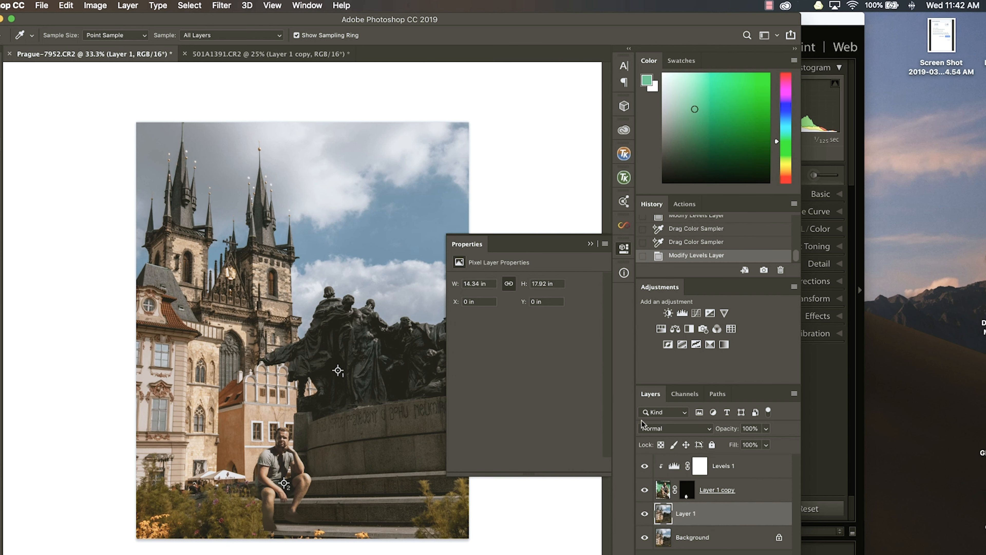
{"action": "left_click", "coordinate": [622, 273]}
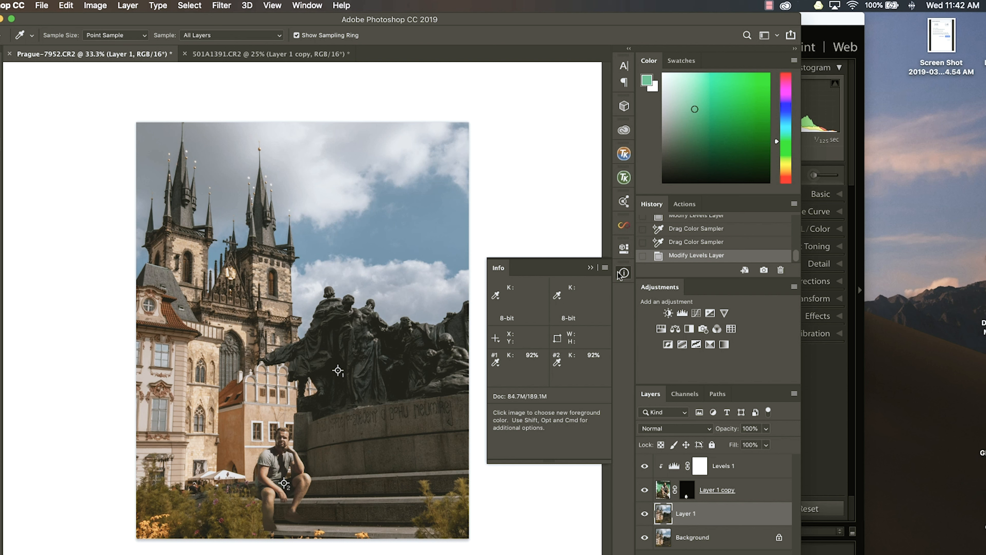
{"action": "left_click", "coordinate": [621, 273]}
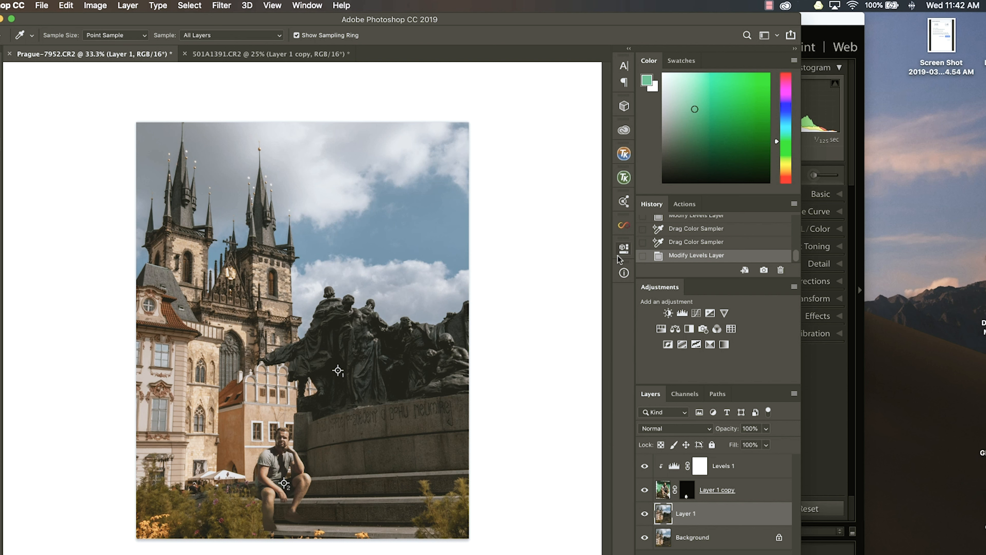
Step: Delete the color samplers on the statue and on the man's shorts
{"action": "left_click", "coordinate": [338, 370], "text": "alt"}
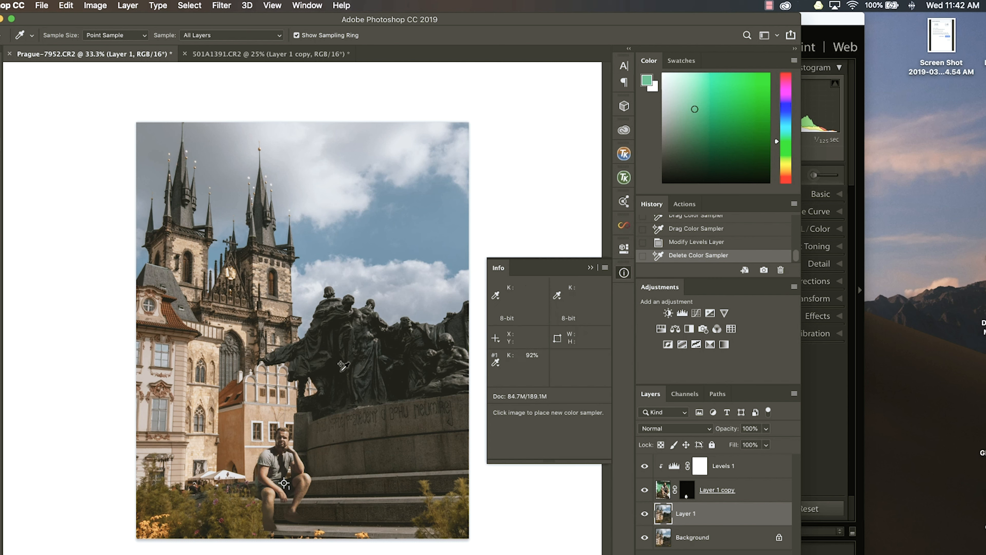
{"action": "left_click", "coordinate": [285, 485], "text": "alt"}
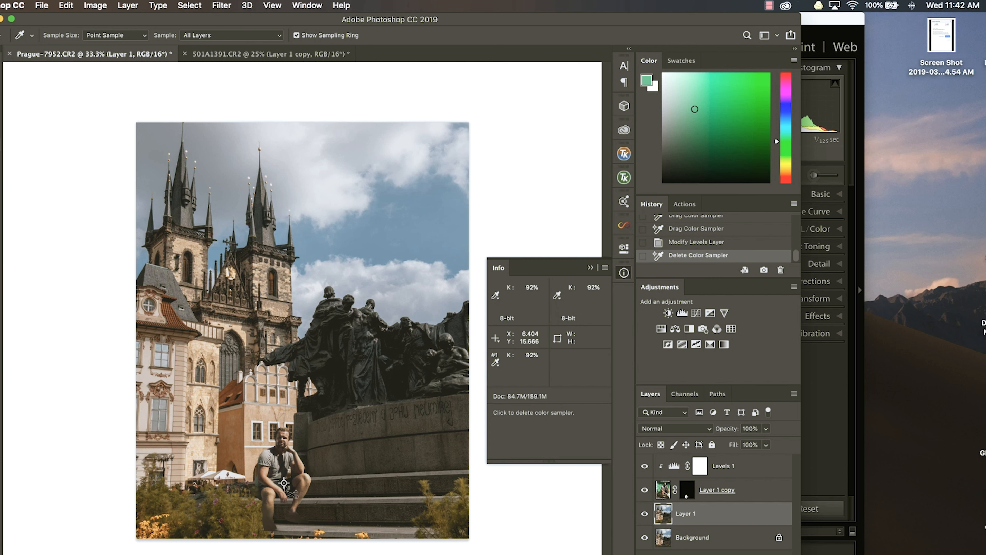
{"action": "left_click", "coordinate": [591, 268]}
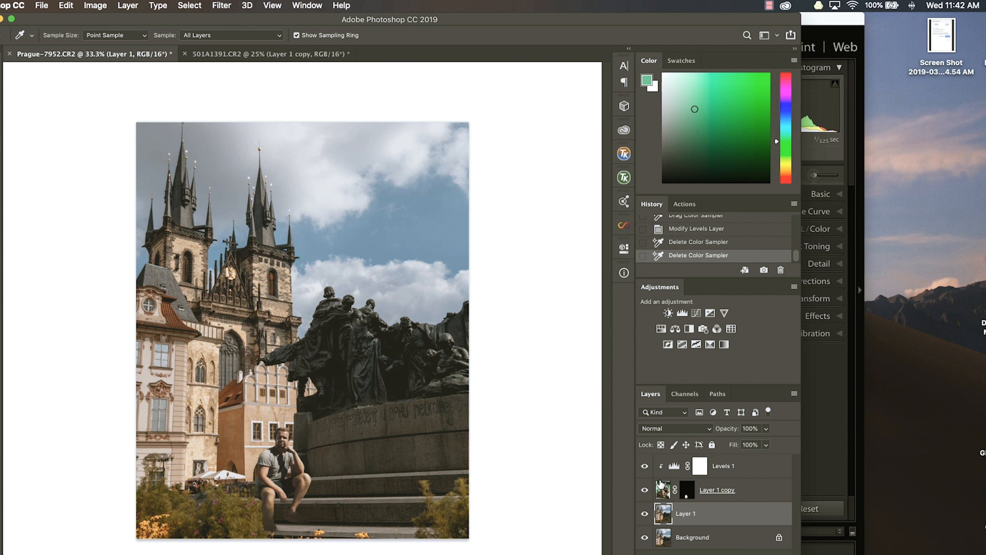
Step: Add a Selective Color adjustment above Levels 1 with the Sat Mask preset and review its Whites, Neutrals and Blacks settings
{"action": "left_click", "coordinate": [675, 469]}
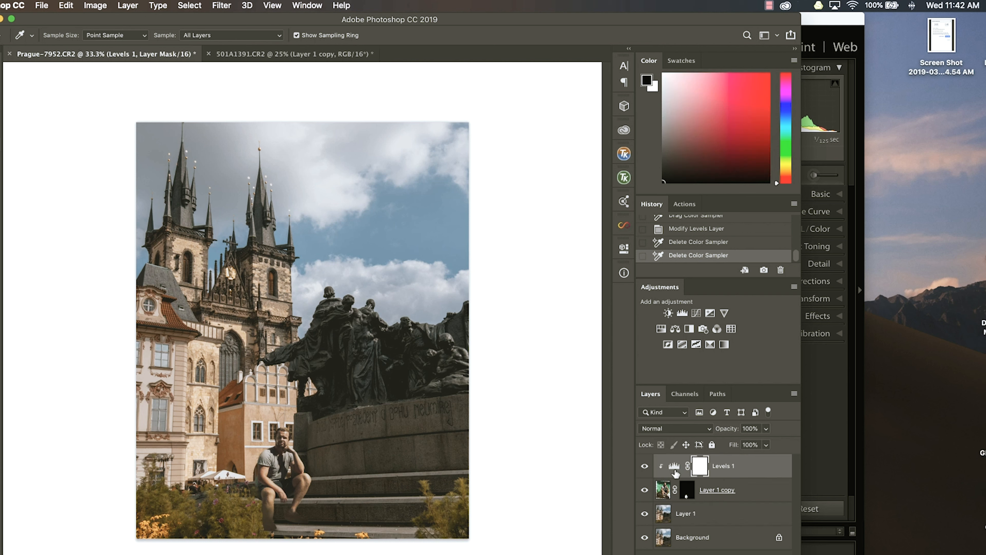
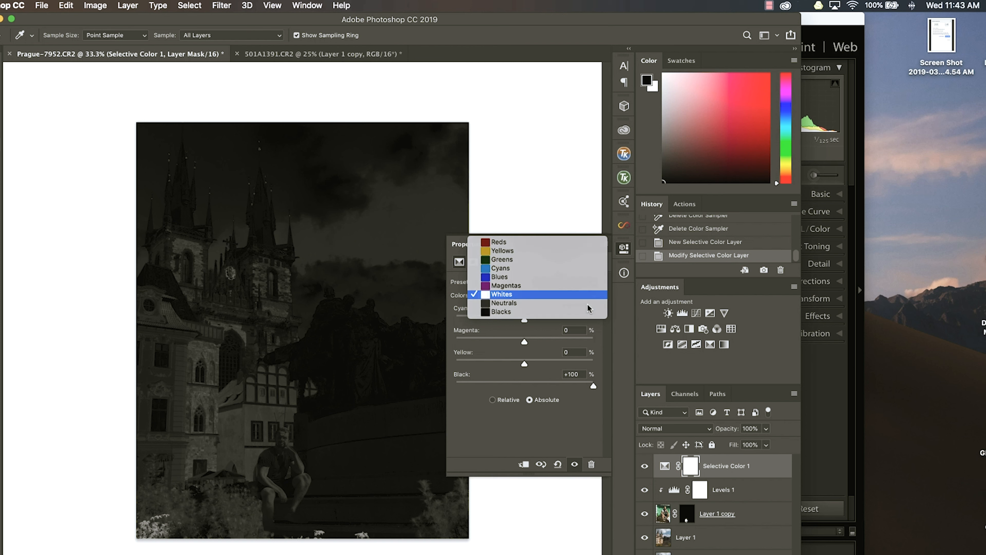
{"action": "left_click", "coordinate": [590, 296]}
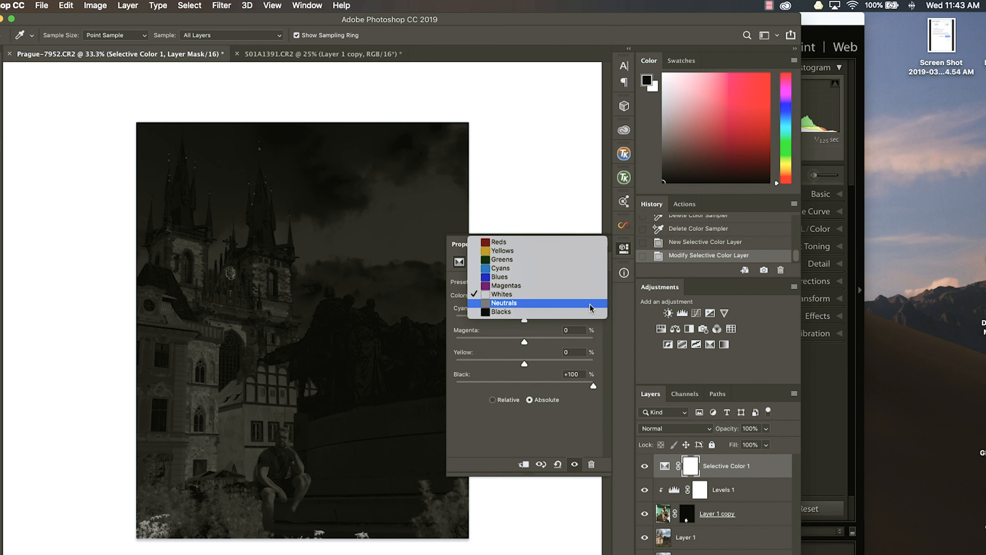
{"action": "left_click", "coordinate": [590, 303]}
{"action": "left_click", "coordinate": [591, 296]}
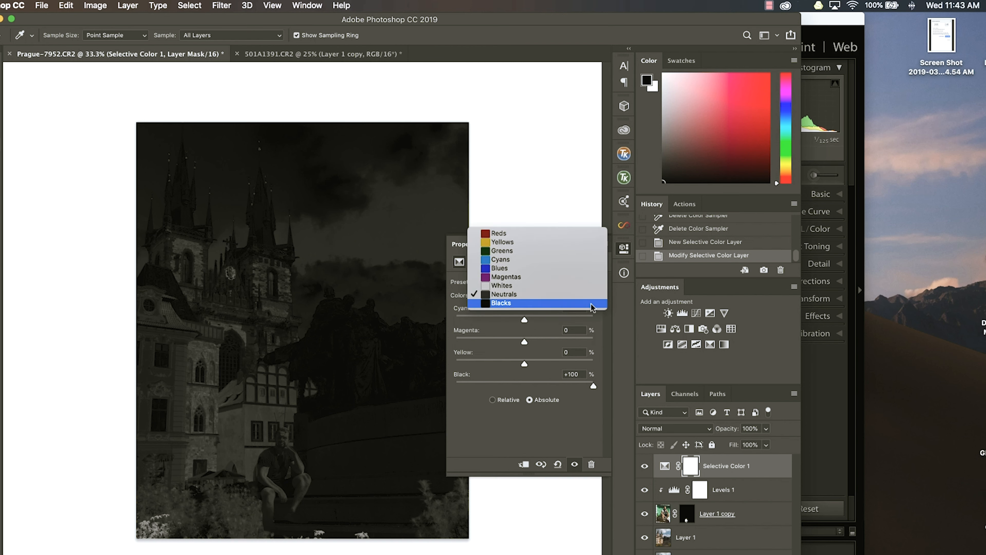
{"action": "left_click", "coordinate": [591, 305]}
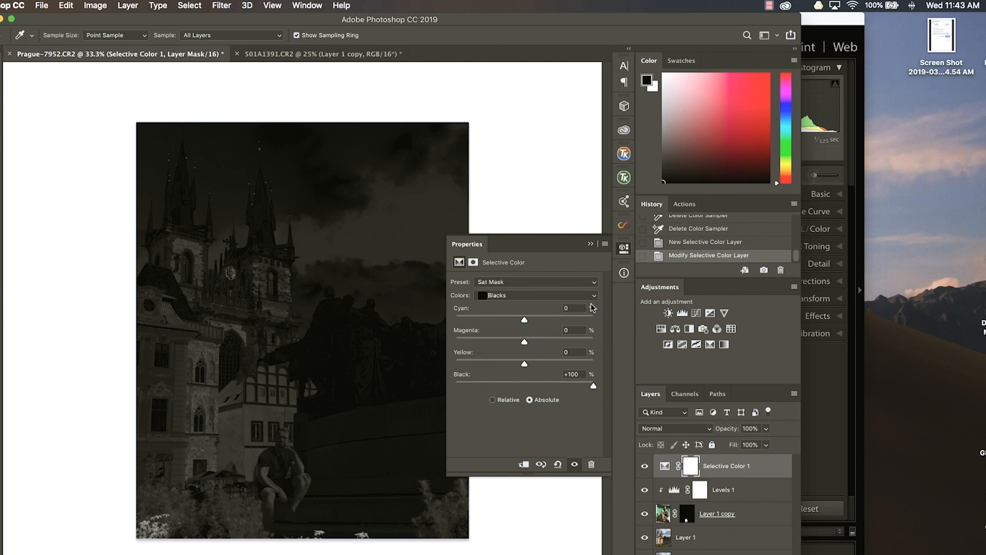
{"action": "left_click", "coordinate": [591, 244]}
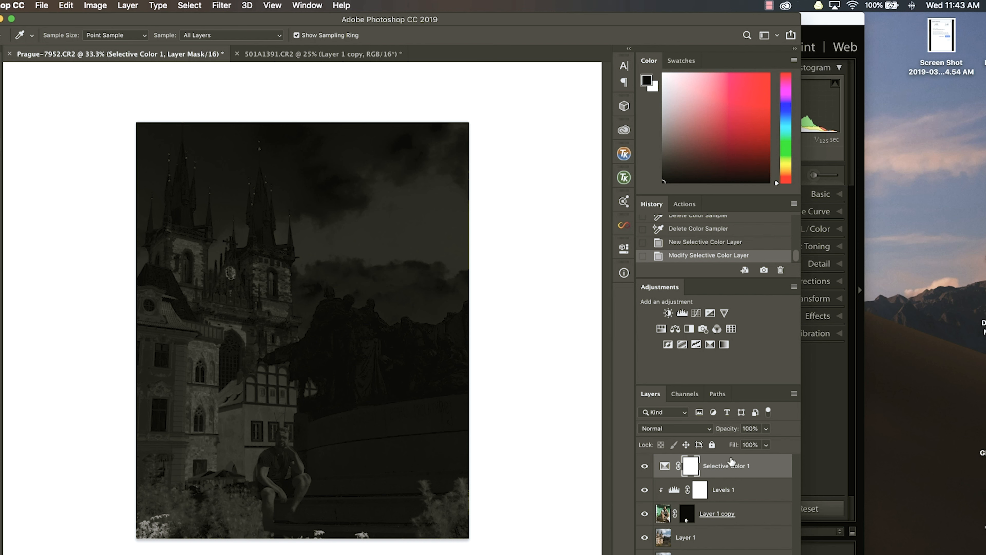
Step: Add a Hue/Saturation adjustment, place it below Selective Color 1, and clip it to the man's layer
{"action": "left_click", "coordinate": [661, 330]}
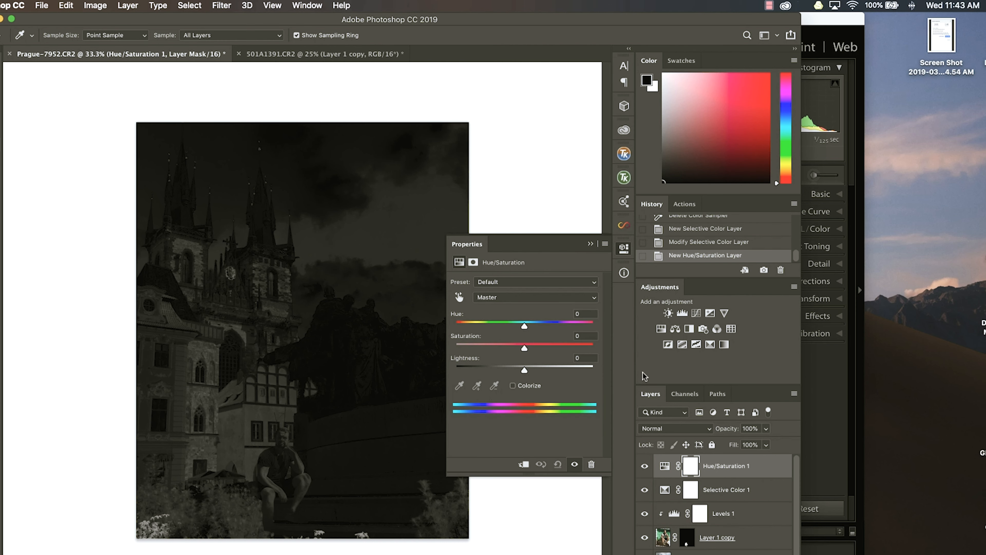
{"action": "left_click_drag", "start_coordinate": [655, 477], "coordinate": [668, 504]}
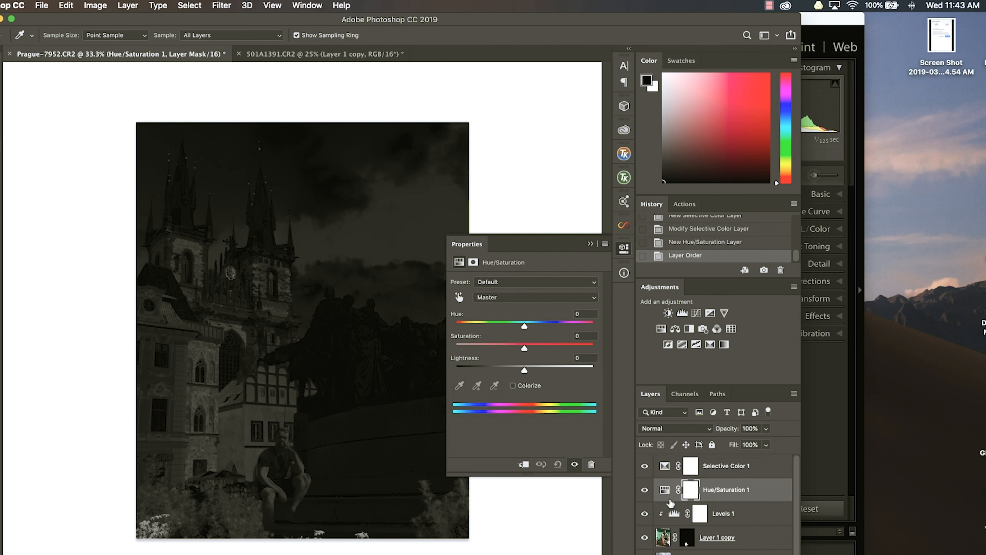
{"action": "left_click", "coordinate": [523, 465]}
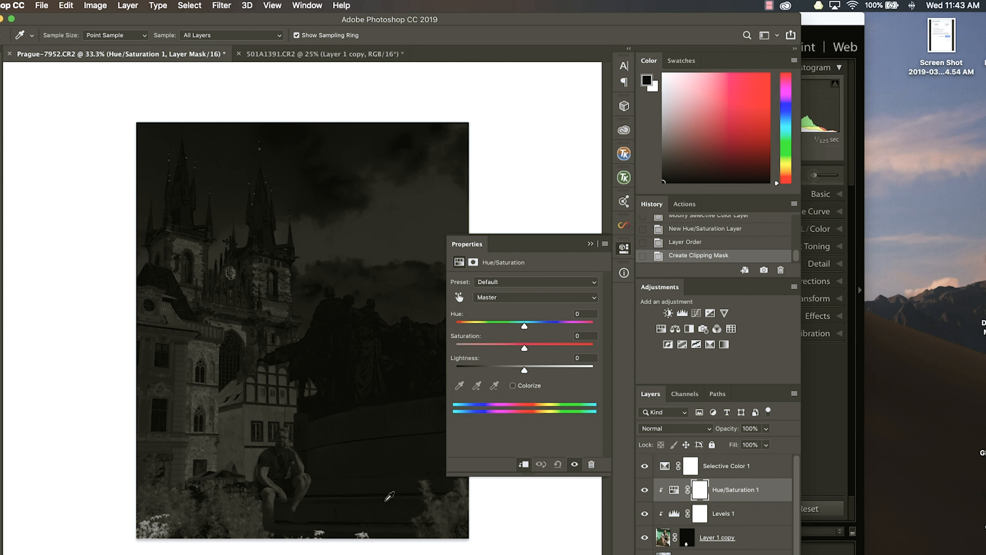
Step: Lower the Saturation of the man's clipped Hue/Saturation adjustment to -12
{"action": "key", "text": "super+equal"}
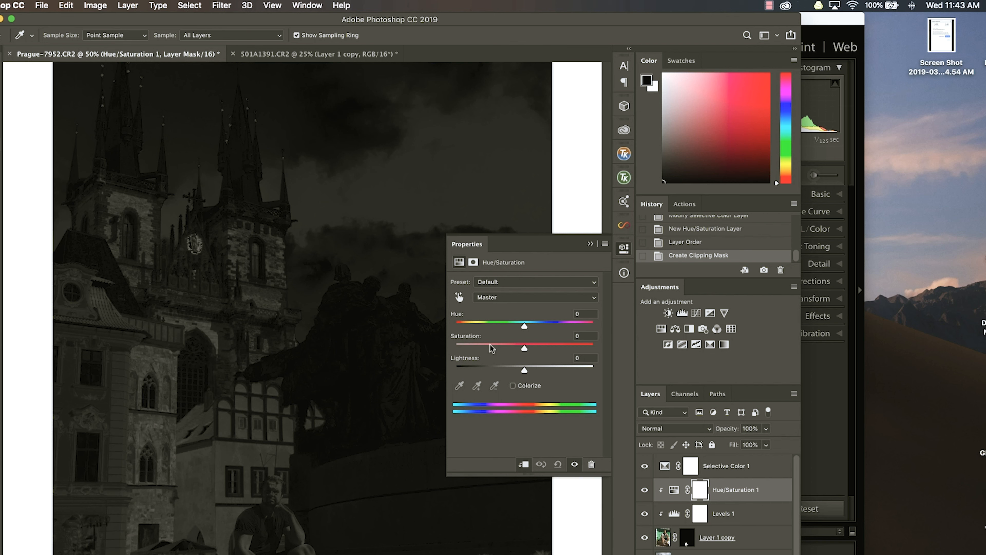
{"action": "left_click_drag", "start_coordinate": [524, 348], "coordinate": [515, 350]}
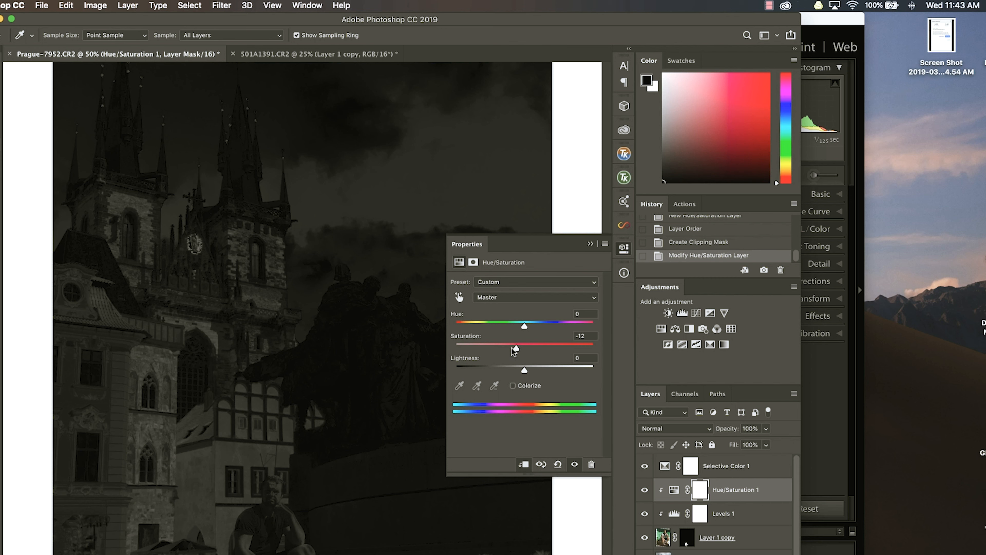
{"action": "left_click", "coordinate": [590, 244]}
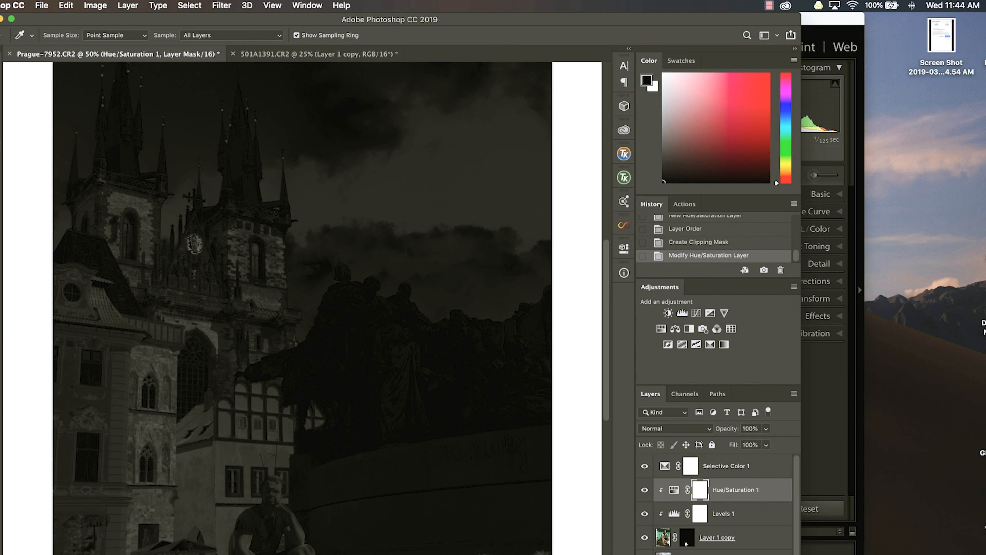
Step: Hide Selective Color 1 and add a Solid Color fill layer named Luminosity above Hue/Saturation 1
{"action": "left_click", "coordinate": [645, 466]}
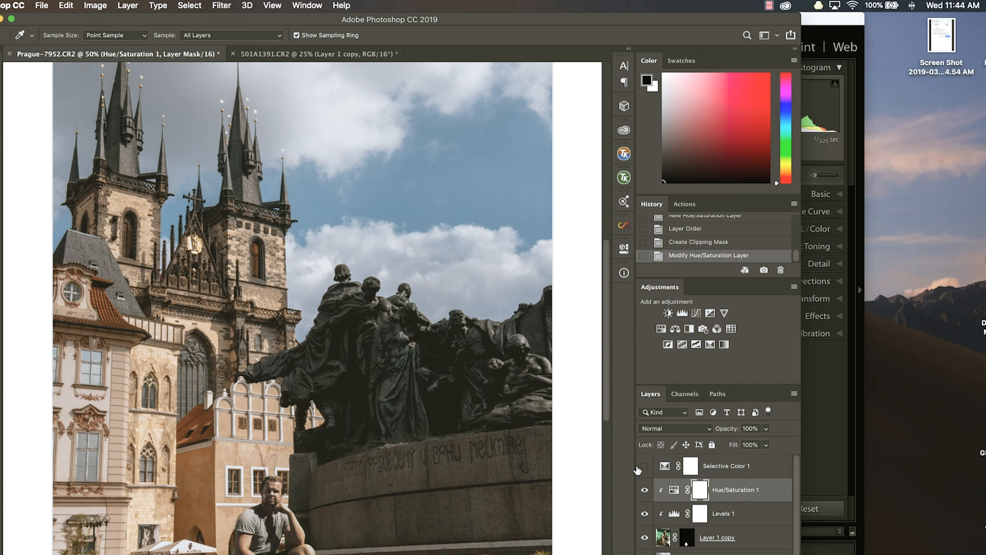
{"action": "key", "text": "super+minus"}
{"action": "key", "text": "super+minus"}
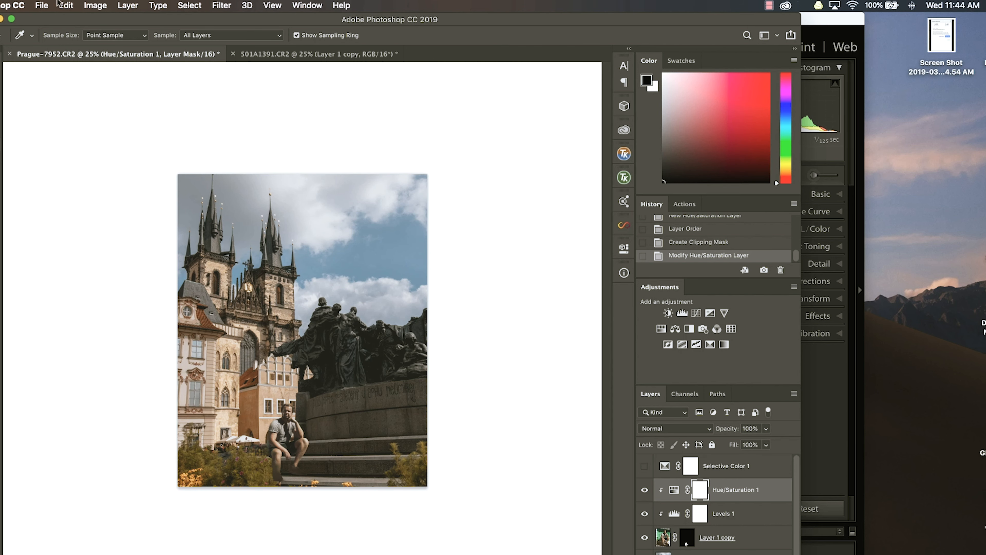
{"action": "left_click", "coordinate": [134, 4]}
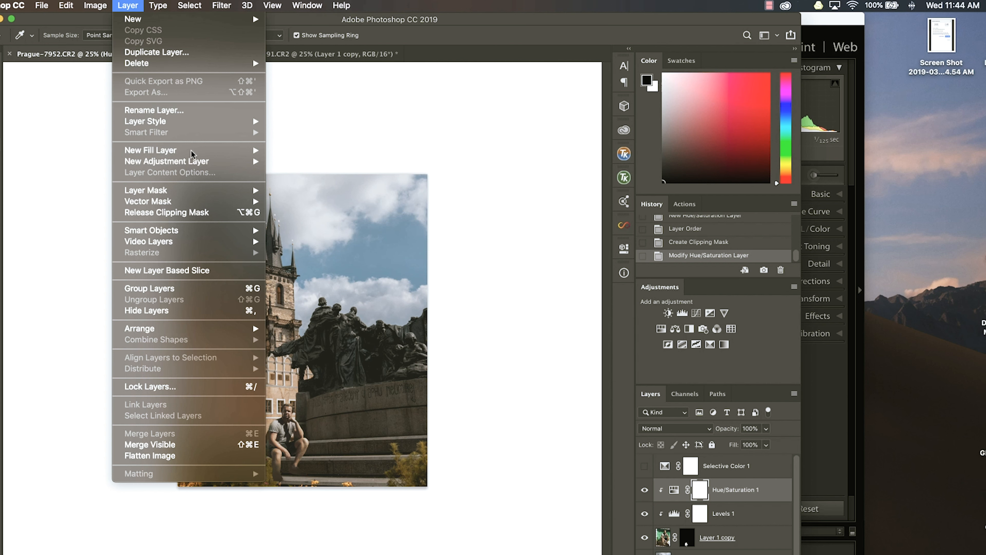
{"action": "mouse_move", "coordinate": [188, 150]}
{"action": "left_click", "coordinate": [305, 151]}
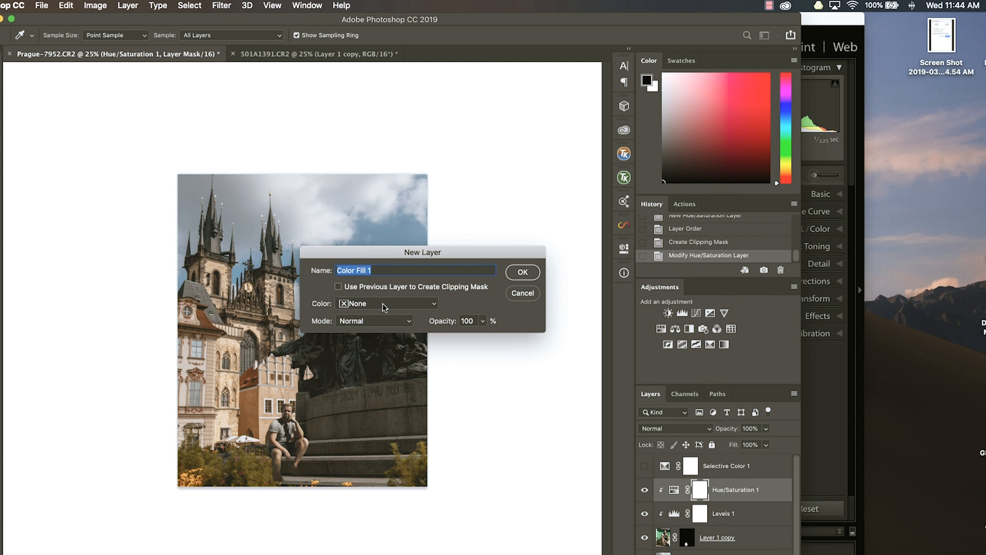
{"action": "type", "text": "L"}
{"action": "left_click", "coordinate": [523, 272]}
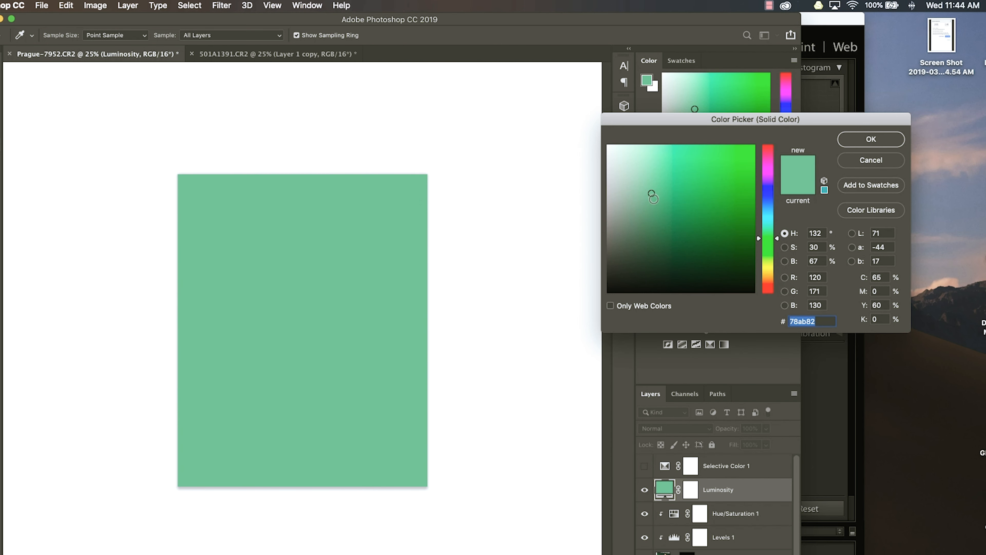
Step: Set the Luminosity fill to neutral gray with 0% saturation and 50% brightness, and its blend mode to Luminosity
{"action": "left_click_drag", "start_coordinate": [653, 198], "coordinate": [567, 110]}
{"action": "double_click", "coordinate": [822, 260]}
{"action": "type", "text": "50"}
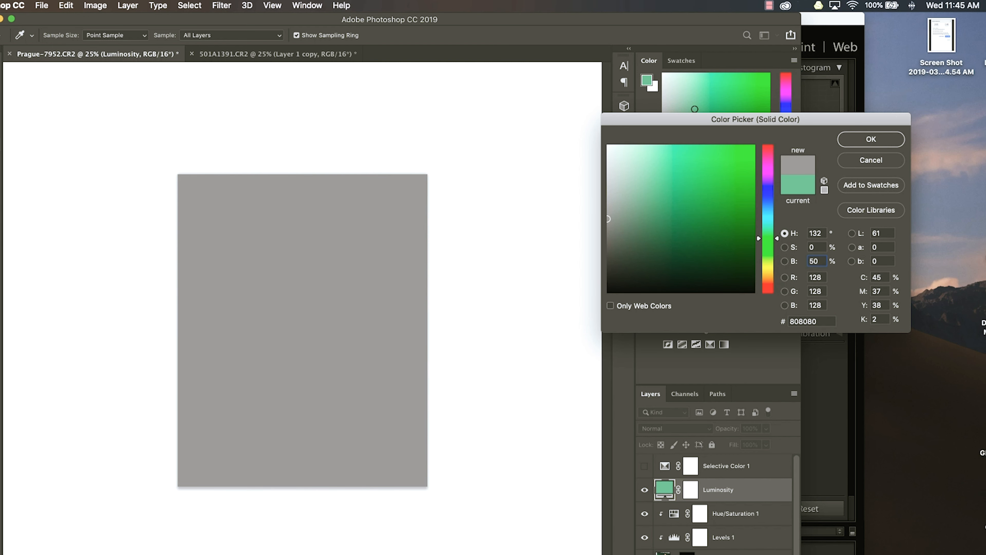
{"action": "key", "text": "Return"}
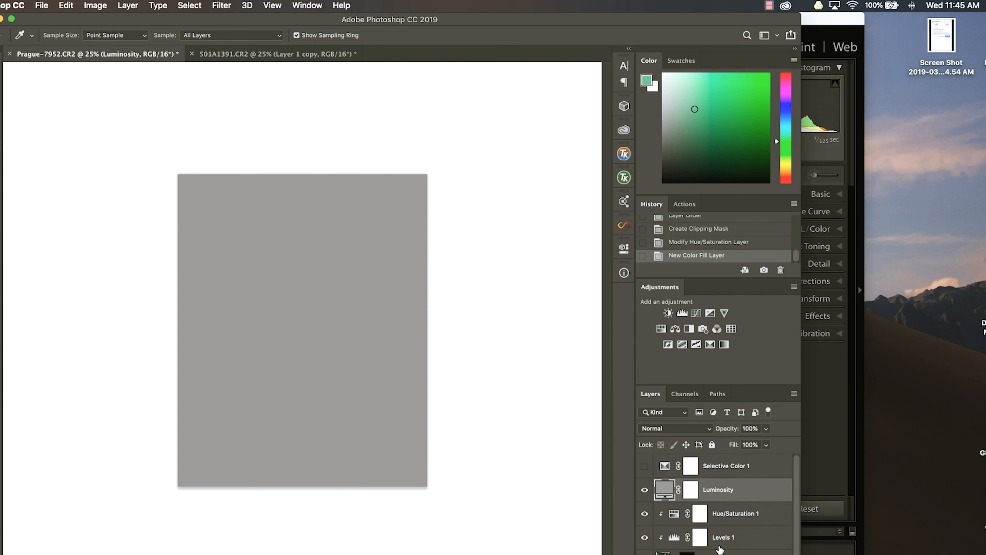
{"action": "left_click", "coordinate": [677, 429]}
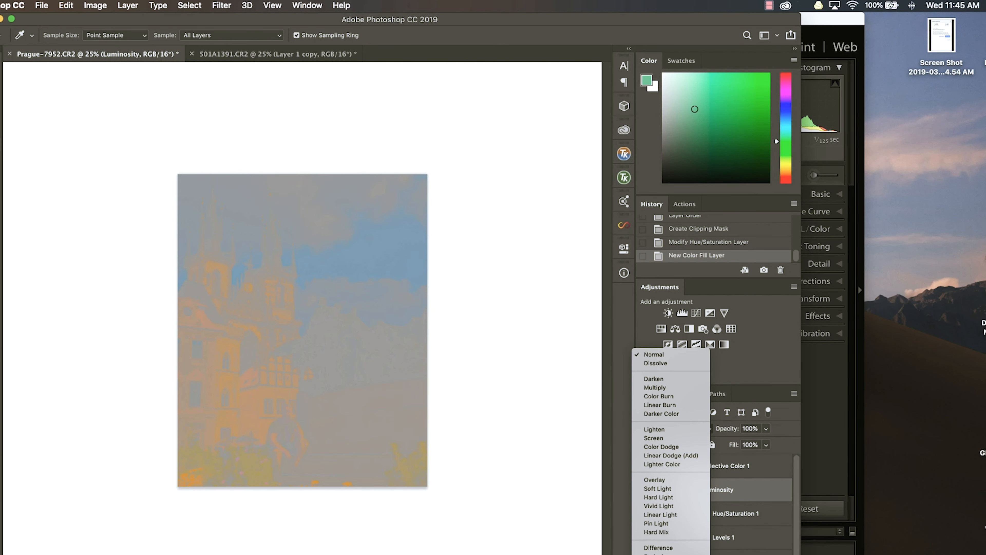
{"action": "left_click", "coordinate": [656, 554]}
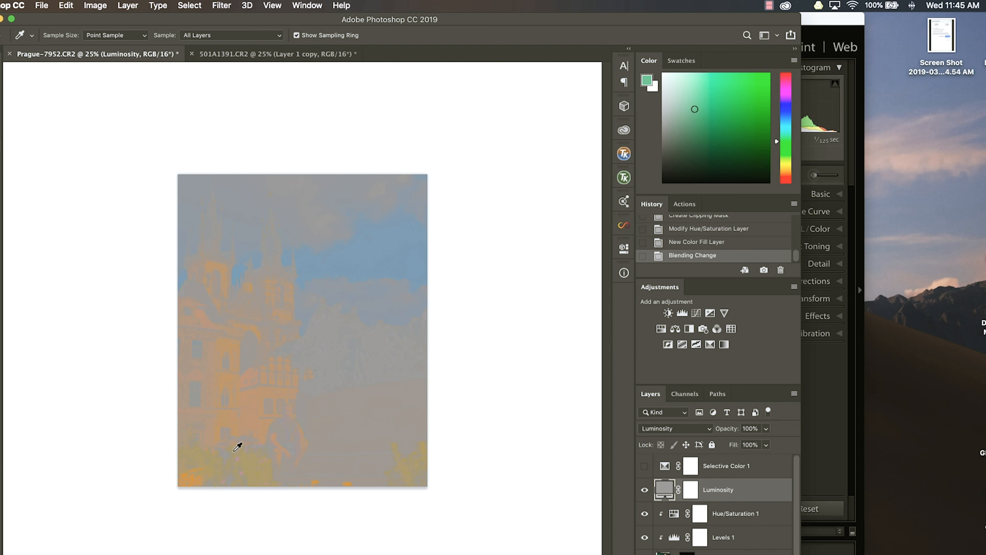
Step: Add a Vibrance adjustment above the Luminosity layer with Vibrance and Saturation both at +100
{"action": "key", "text": "super+plus"}
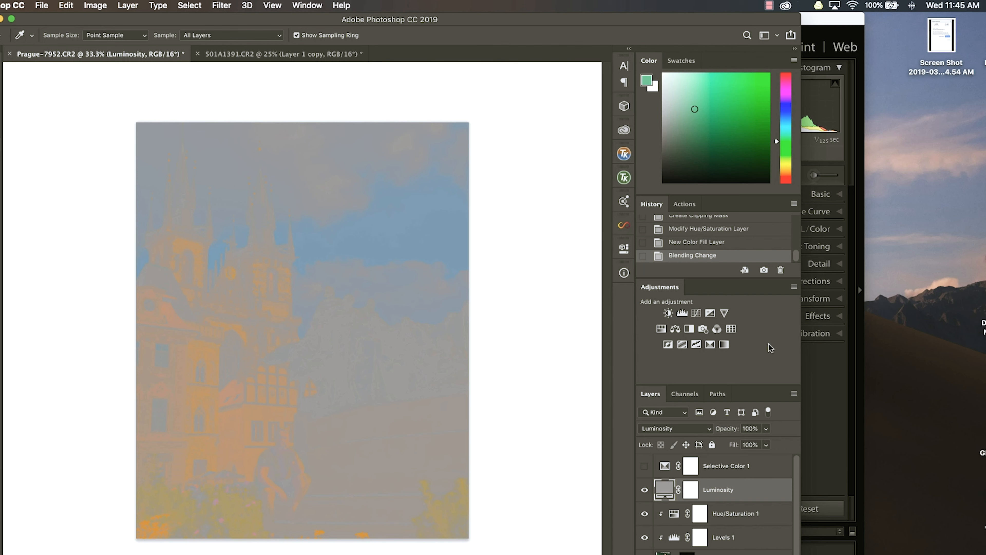
{"action": "left_click", "coordinate": [724, 313]}
{"action": "left_click_drag", "start_coordinate": [524, 289], "coordinate": [621, 292]}
{"action": "left_click_drag", "start_coordinate": [524, 315], "coordinate": [614, 316]}
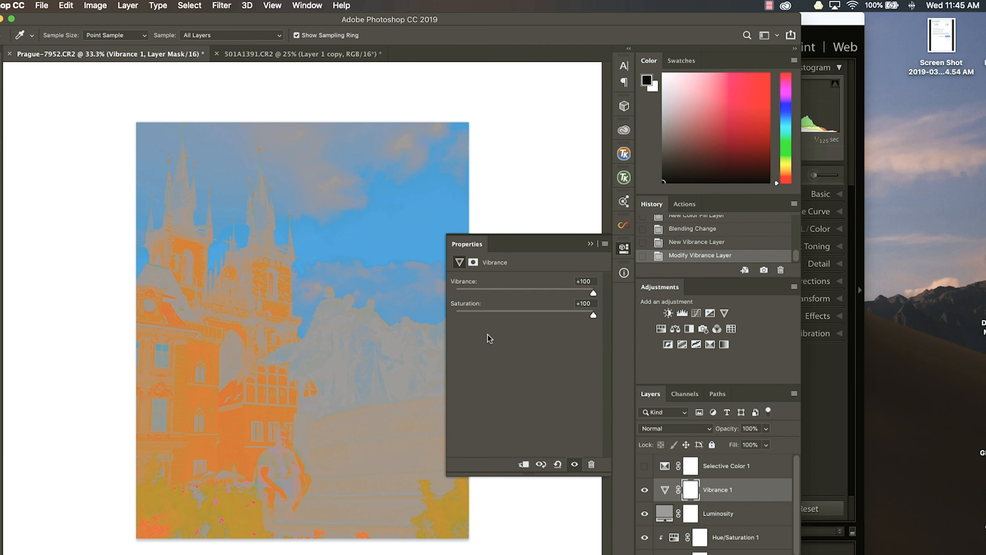
Step: Add a Curves adjustment directly above Hue/Saturation 1 and clip it to the man's layer
{"action": "key", "text": "super+plus"}
{"action": "key", "text": "super+plus"}
{"action": "key", "text": "super+plus"}
{"action": "left_click_drag", "start_coordinate": [309, 417], "coordinate": [288, 173]}
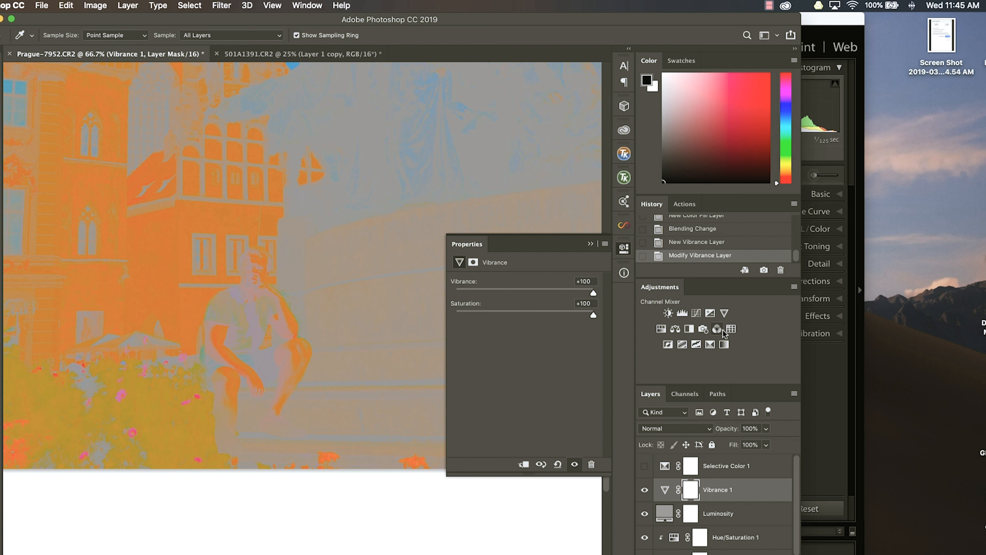
{"action": "left_click", "coordinate": [722, 538]}
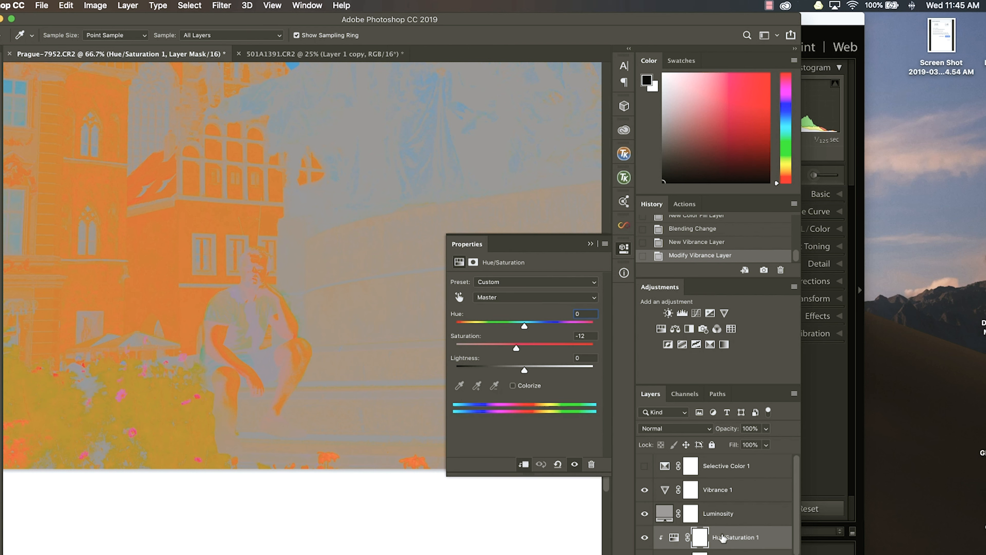
{"action": "left_click", "coordinate": [700, 313]}
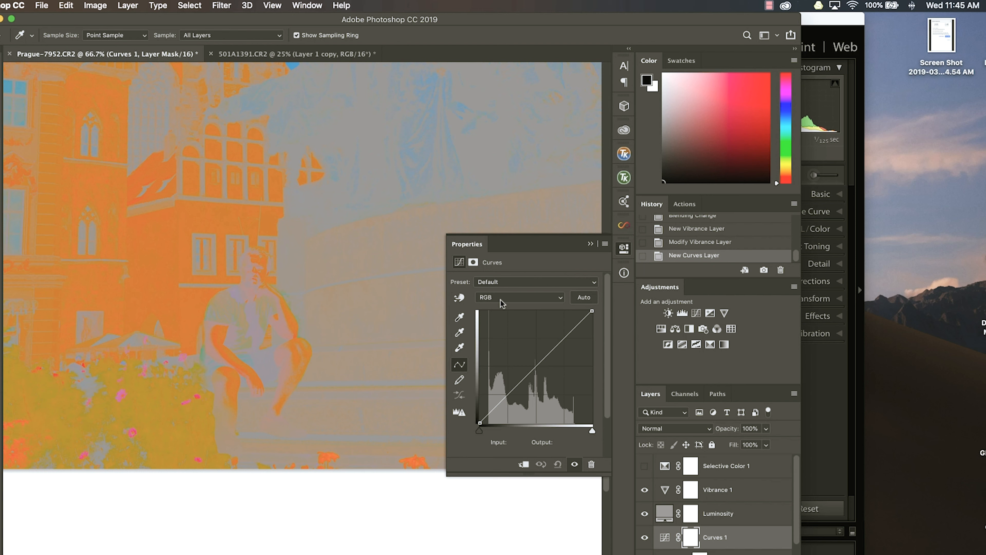
{"action": "left_click", "coordinate": [523, 464]}
Step: Lower the Red curve with the on-image adjustment tool on the man's face, mapping input 136 to output 131
{"action": "left_click", "coordinate": [545, 297]}
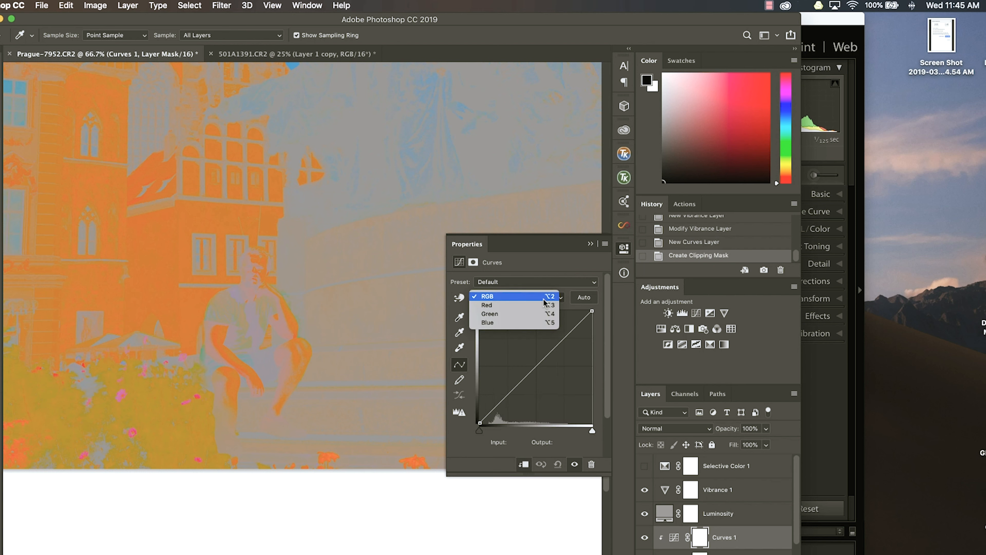
{"action": "left_click", "coordinate": [522, 306]}
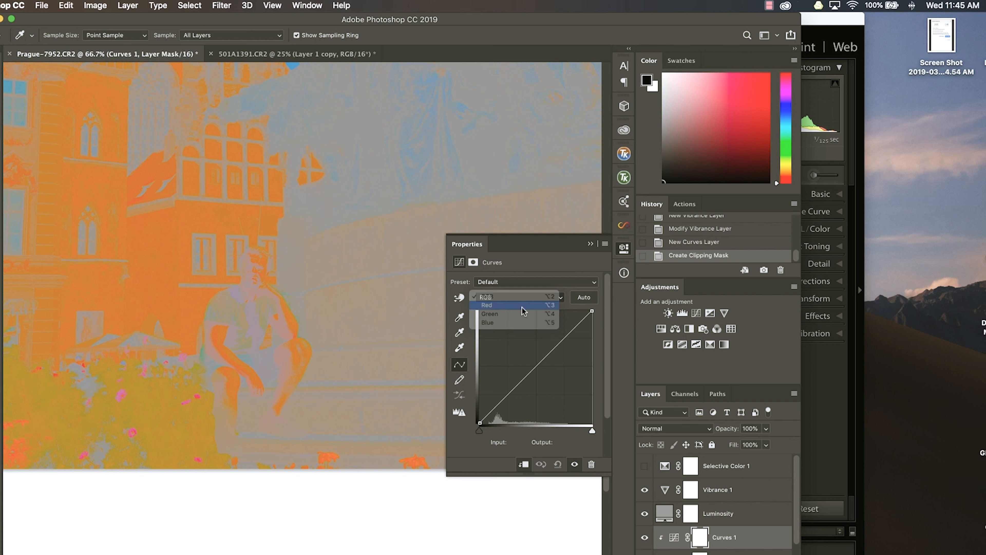
{"action": "left_click", "coordinate": [460, 298]}
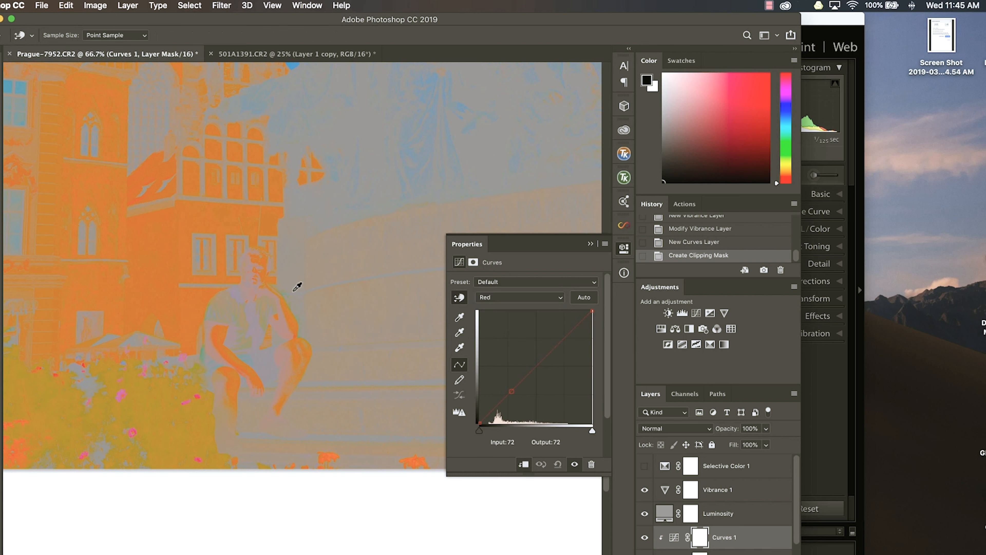
{"action": "left_click_drag", "start_coordinate": [264, 258], "coordinate": [264, 265]}
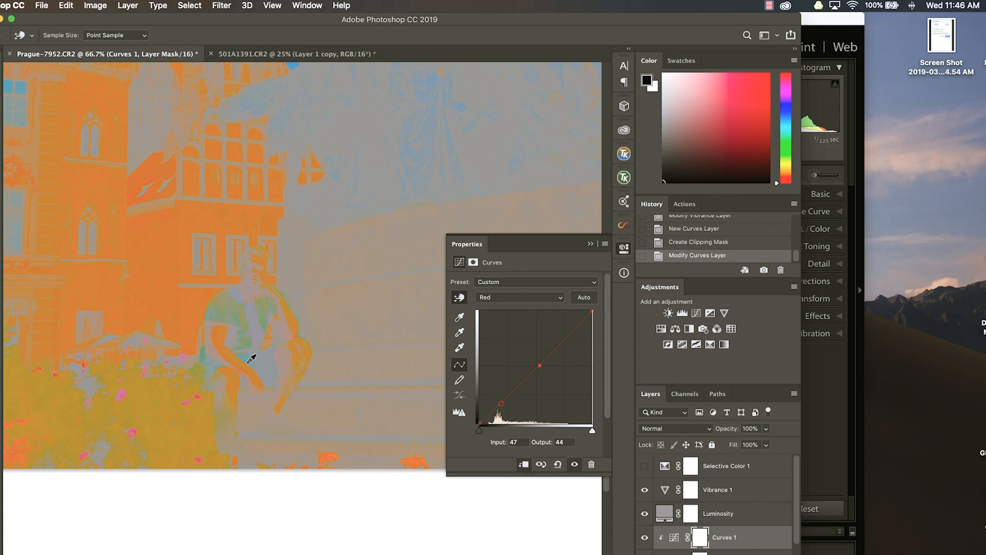
Step: Lower the Blue curve by sampling the man on the image, mapping input 155 to output 147
{"action": "left_click", "coordinate": [554, 298]}
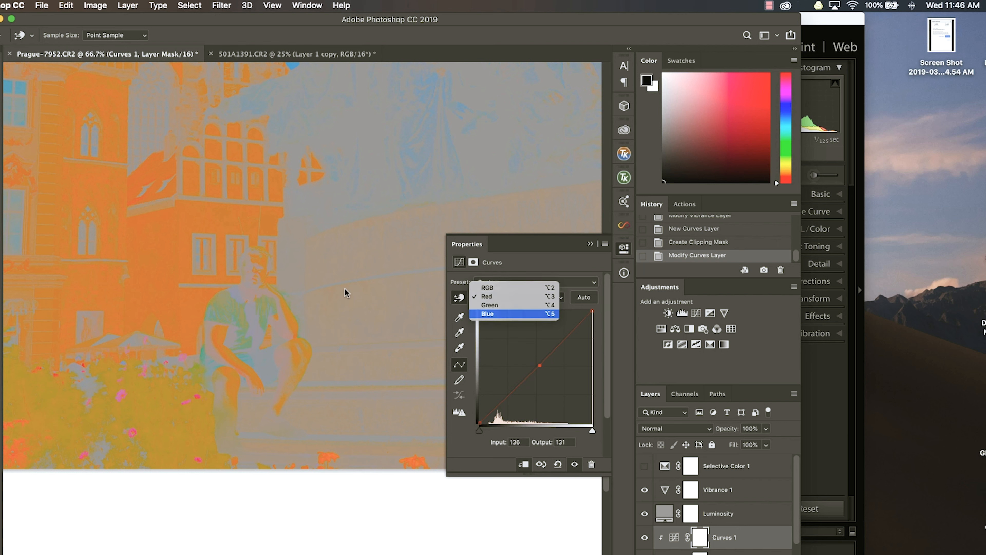
{"action": "key", "text": "Return"}
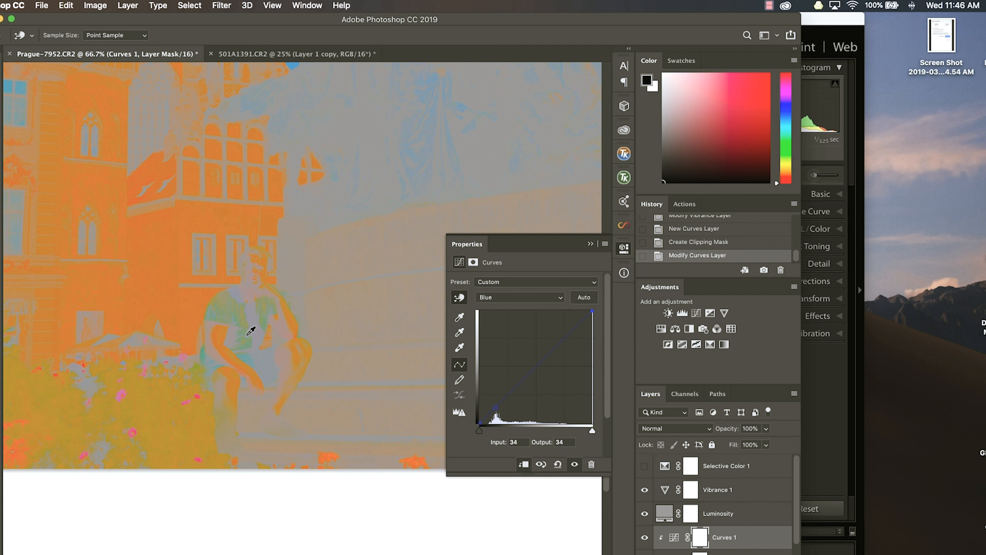
{"action": "left_click", "coordinate": [235, 354]}
{"action": "left_click_drag", "start_coordinate": [235, 356], "coordinate": [236, 361]}
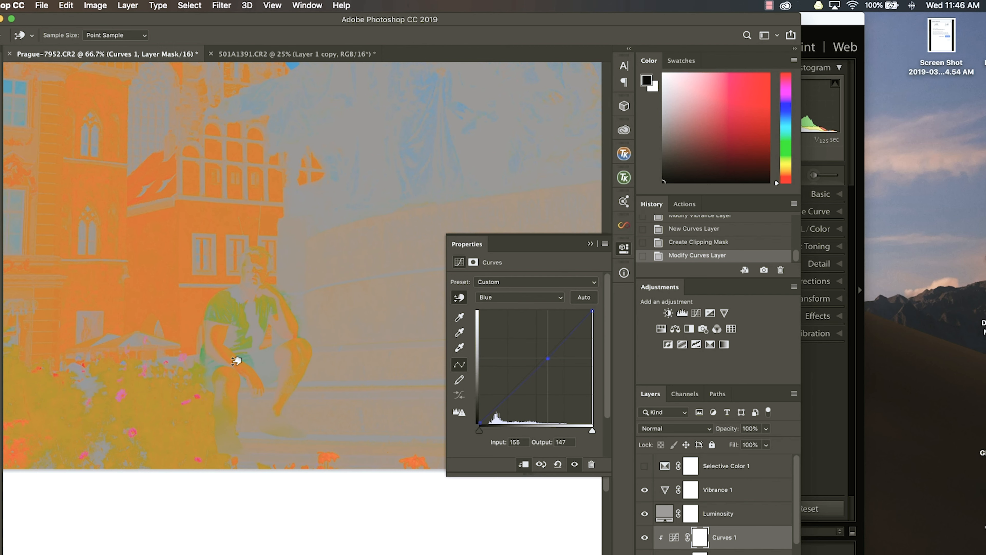
Step: Hide the Vibrance 1 and Luminosity check layers to view the composite in its real colors
{"action": "scroll", "coordinate": [235, 361], "scroll_direction": "down", "scroll_amount": 1}
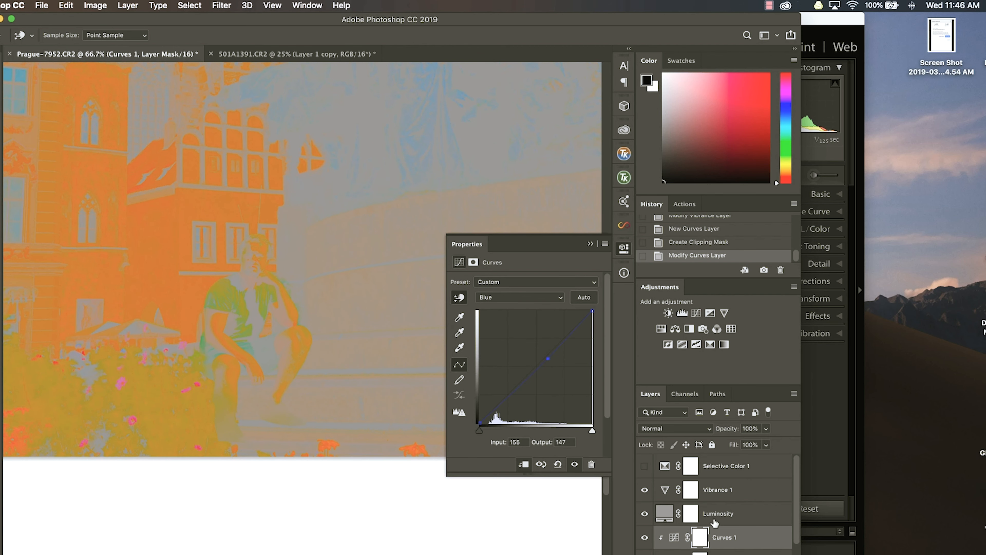
{"action": "left_click", "coordinate": [645, 490]}
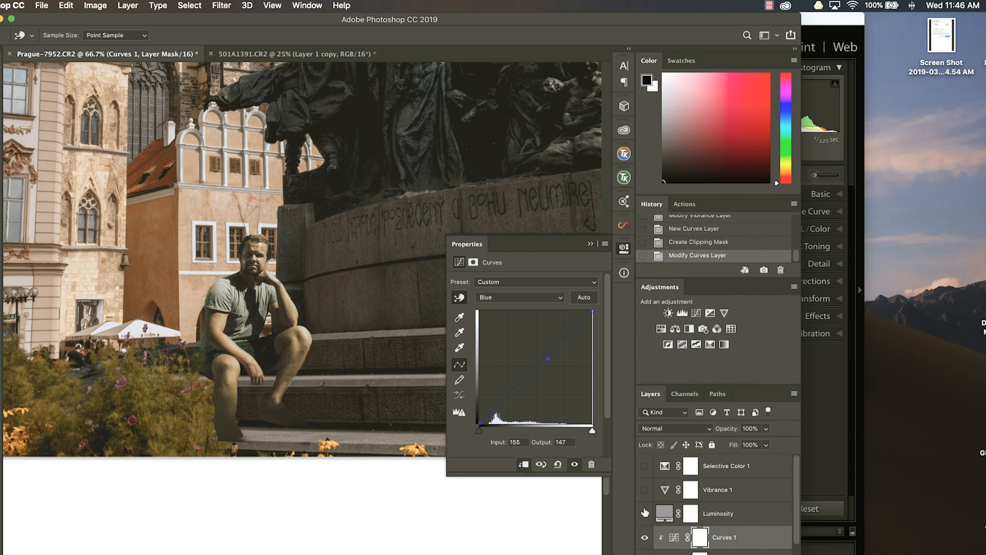
{"action": "left_click", "coordinate": [645, 513]}
{"action": "left_click", "coordinate": [645, 513]}
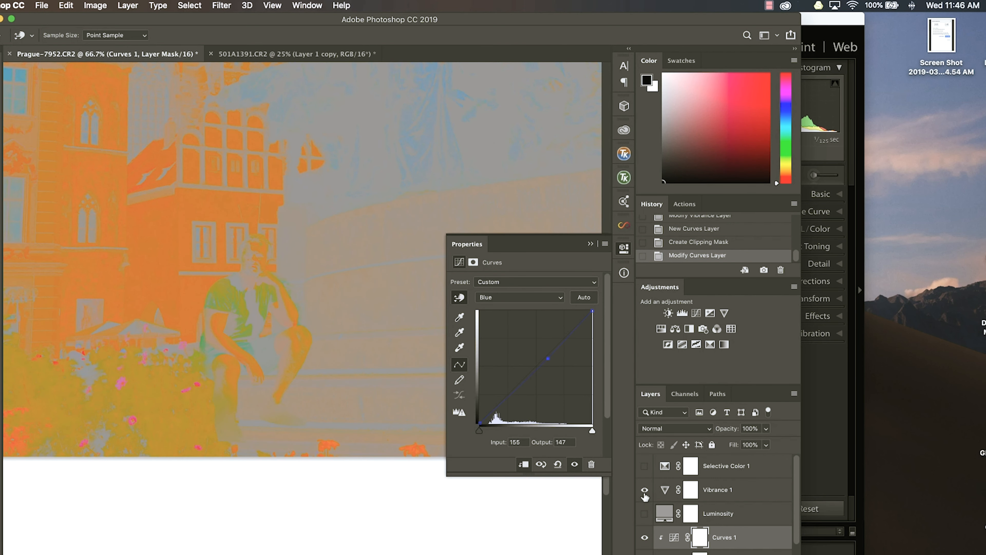
{"action": "left_click", "coordinate": [644, 490]}
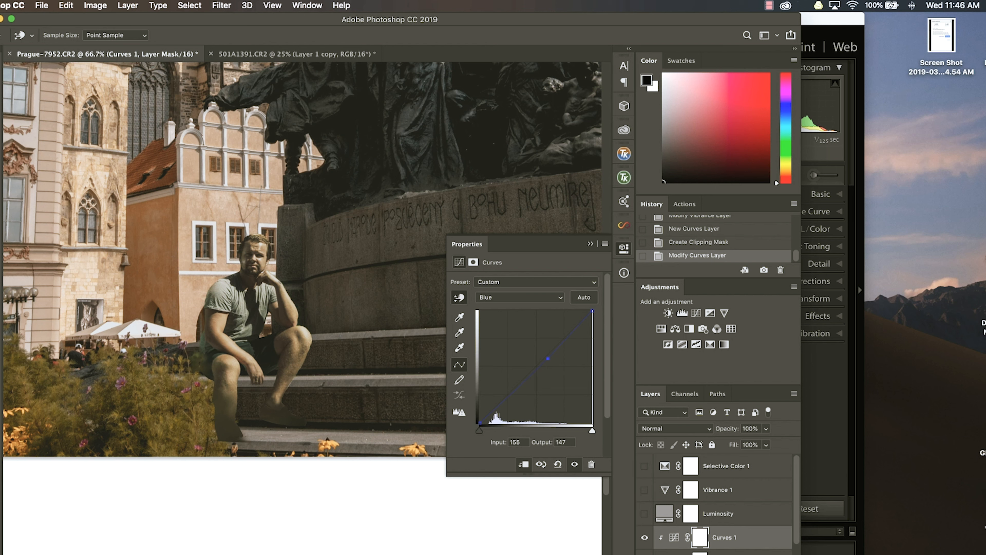
Step: Set the man's Hue/Saturation 1 adjustment to Saturation +5 and Lightness -8
{"action": "key", "text": "alt+bracketleft"}
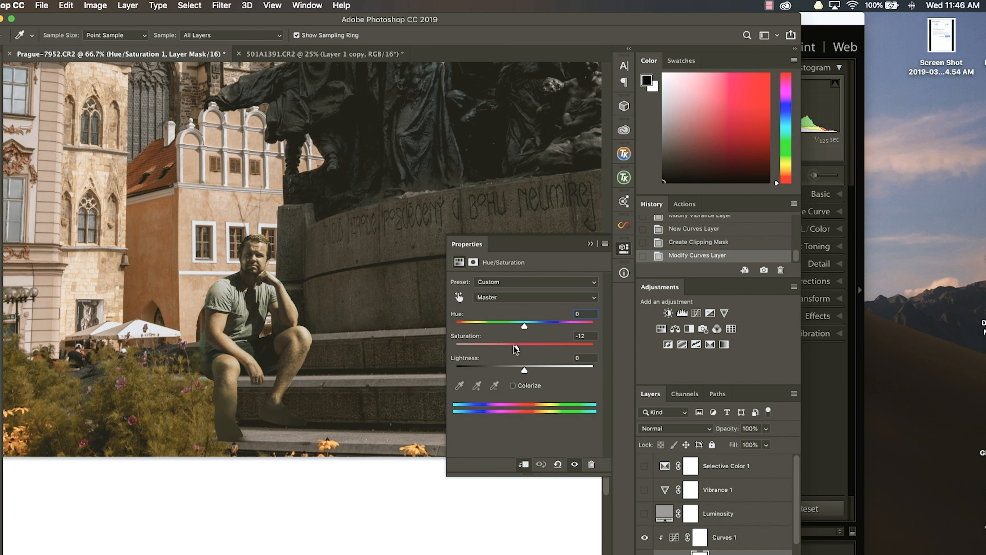
{"action": "left_click_drag", "start_coordinate": [517, 351], "coordinate": [521, 371]}
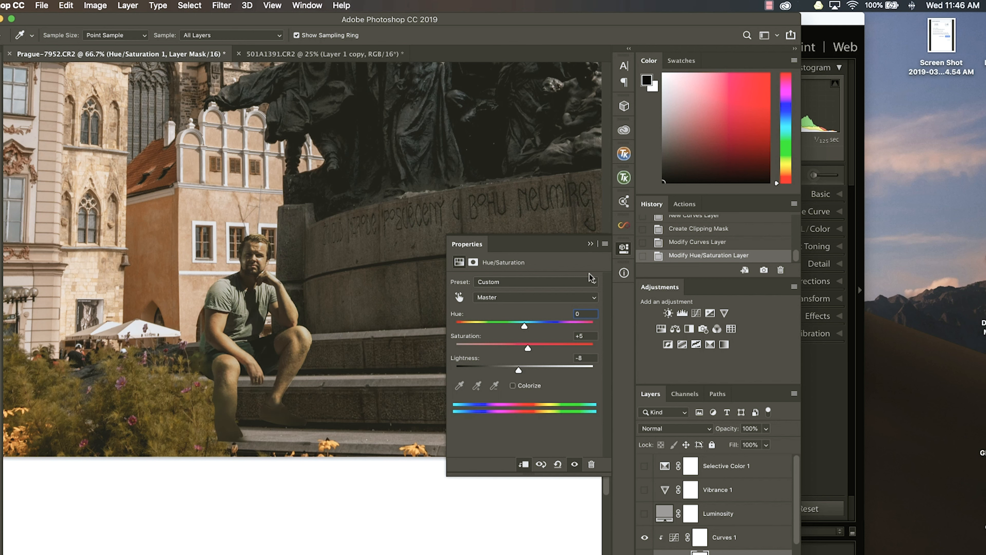
{"action": "left_click", "coordinate": [591, 243]}
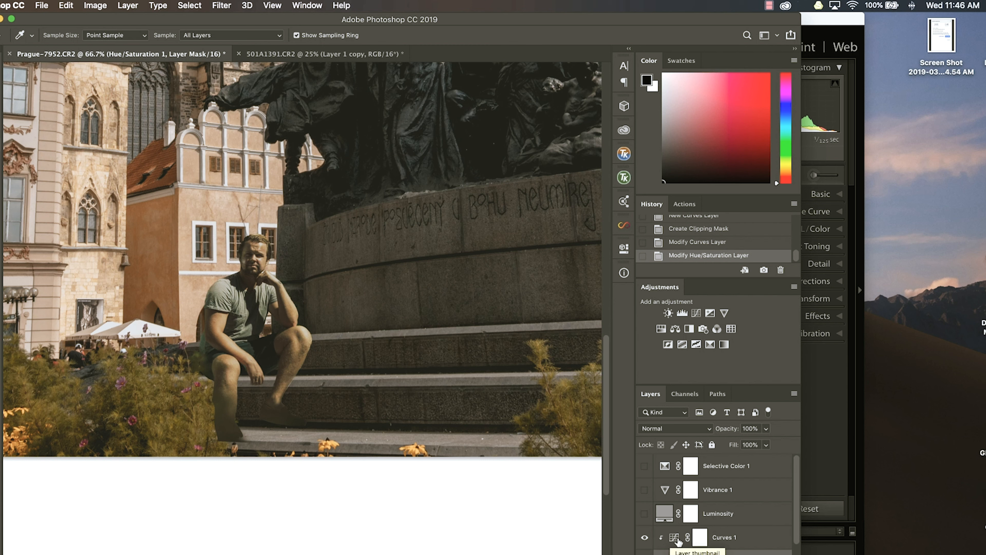
Step: Show the two color check layers and lower the Curves 1 Green curve on the man's shirt, mapping input 108 to output 104
{"action": "double_click", "coordinate": [674, 539]}
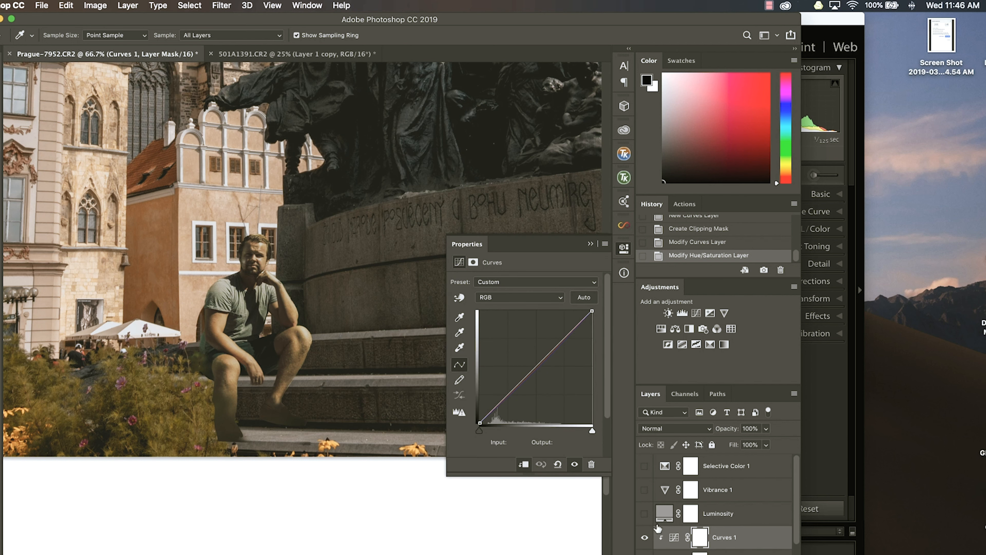
{"action": "left_click_drag", "start_coordinate": [644, 490], "coordinate": [645, 514]}
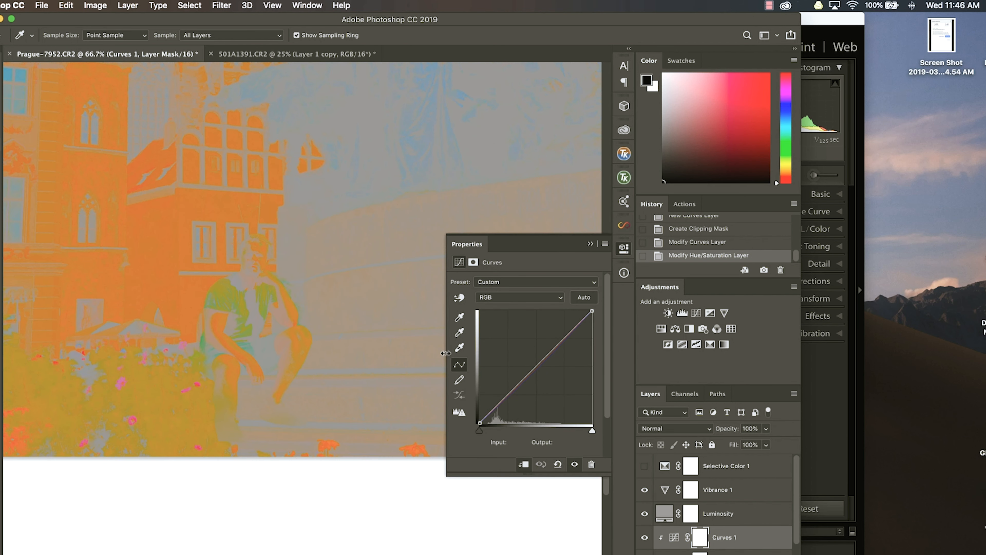
{"action": "left_click", "coordinate": [539, 301]}
{"action": "left_click", "coordinate": [537, 314]}
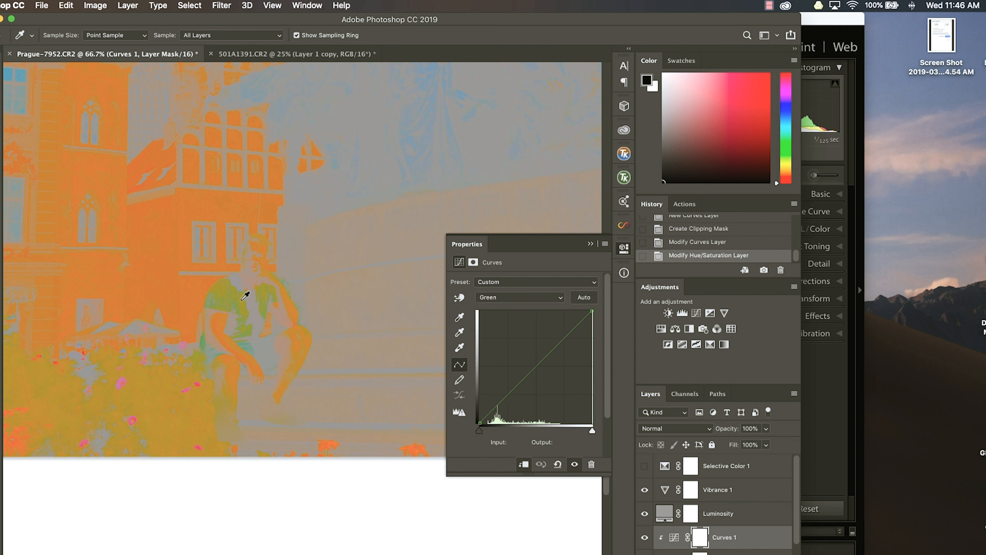
{"action": "left_click", "coordinate": [213, 302]}
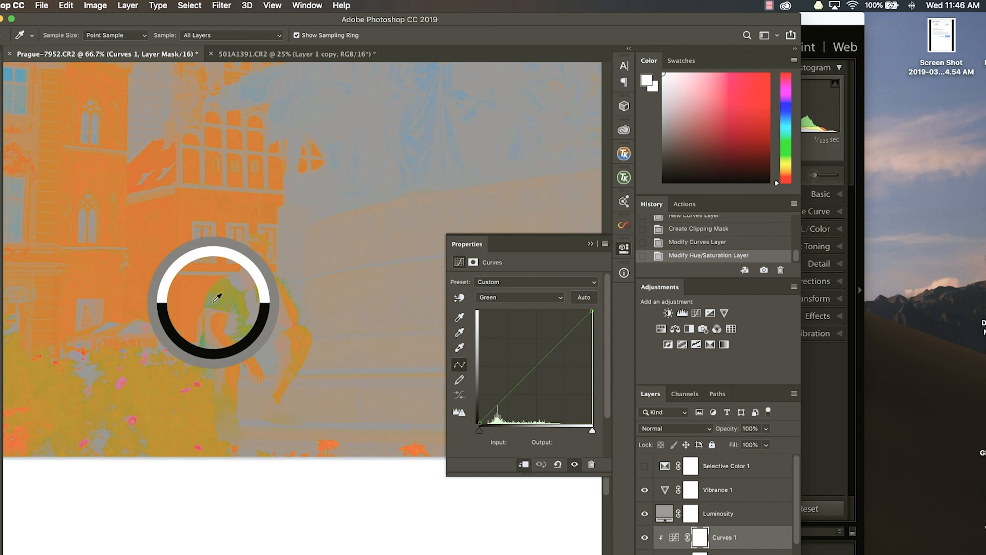
{"action": "left_click", "coordinate": [459, 297]}
{"action": "left_click_drag", "start_coordinate": [223, 301], "coordinate": [224, 302]}
Step: Turn off the Luminosity and Vibrance 1 check layers again and close the Curves settings
{"action": "left_click", "coordinate": [645, 517]}
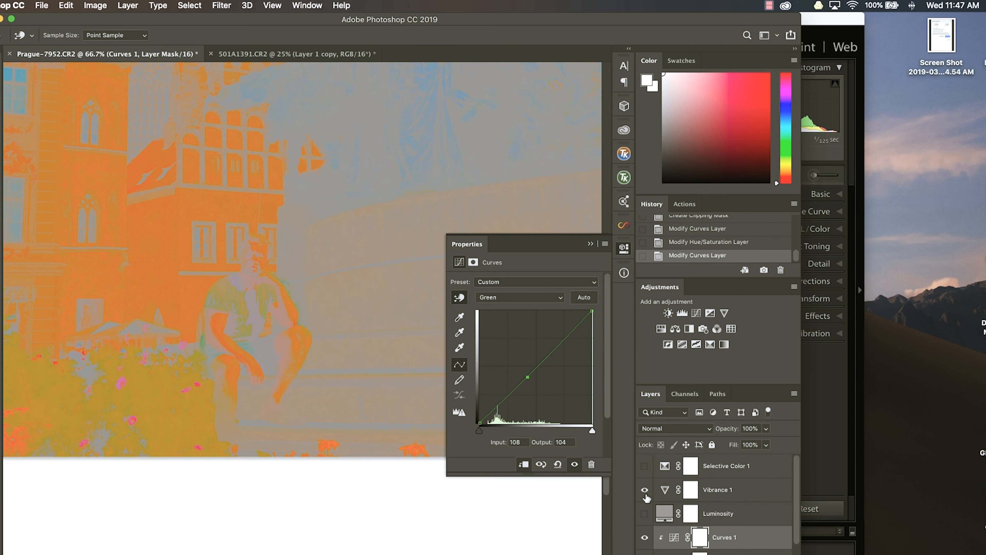
{"action": "left_click", "coordinate": [645, 490]}
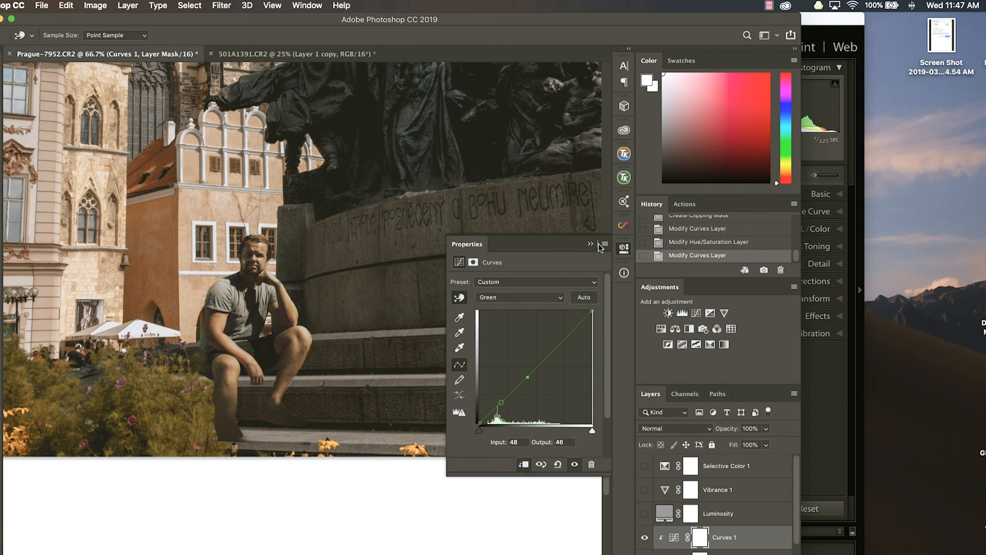
{"action": "left_click", "coordinate": [590, 244]}
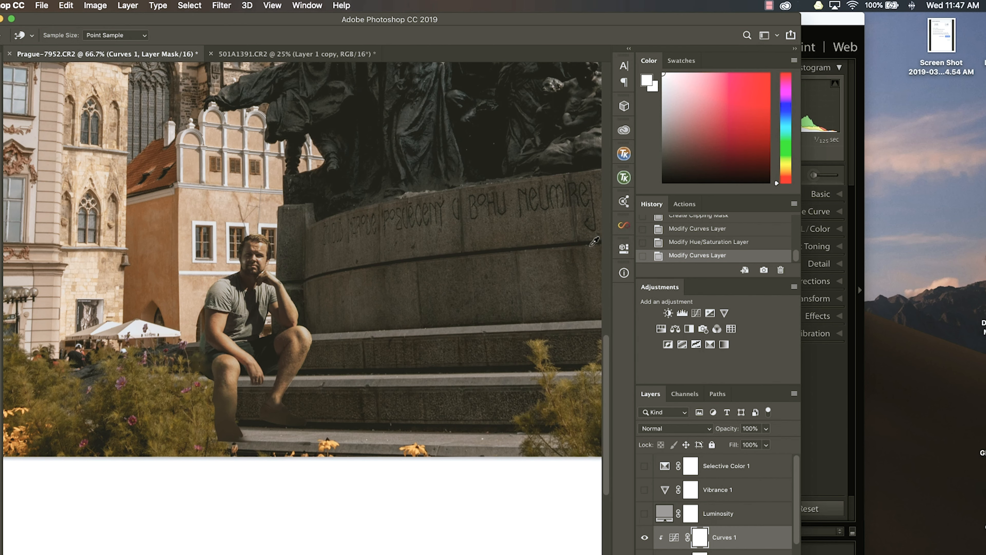
Step: Delete the Selective Color 1, Vibrance 1 and Luminosity check layers from the composite
{"action": "key", "text": "super+minus"}
{"action": "key", "text": "super+minus"}
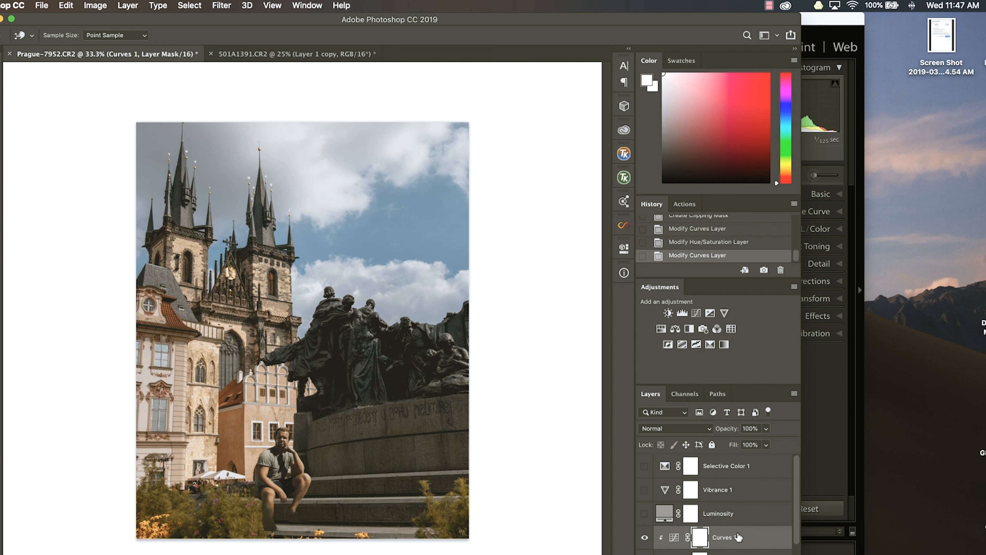
{"action": "left_click", "coordinate": [727, 517]}
{"action": "left_click", "coordinate": [726, 465], "text": "shift"}
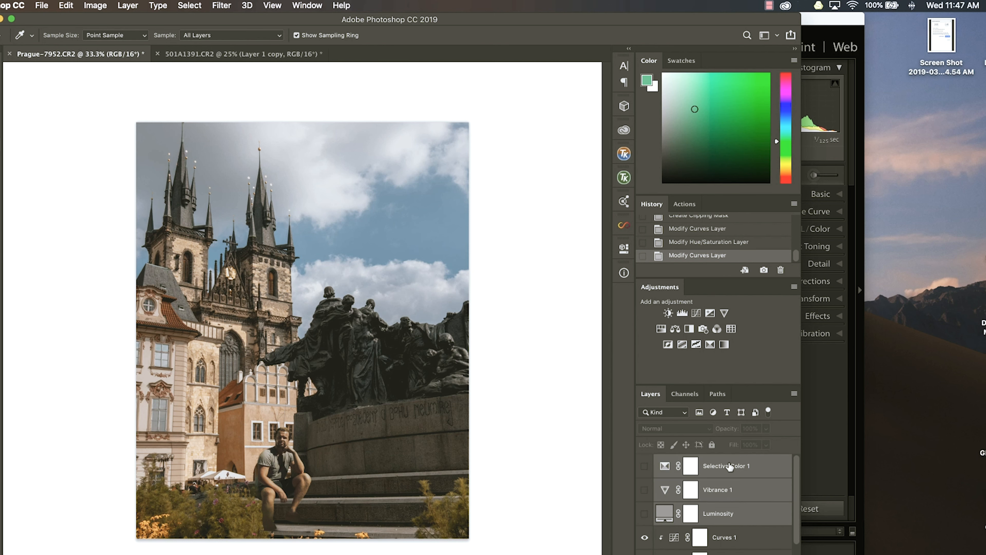
{"action": "left_click_drag", "start_coordinate": [726, 466], "coordinate": [781, 554]}
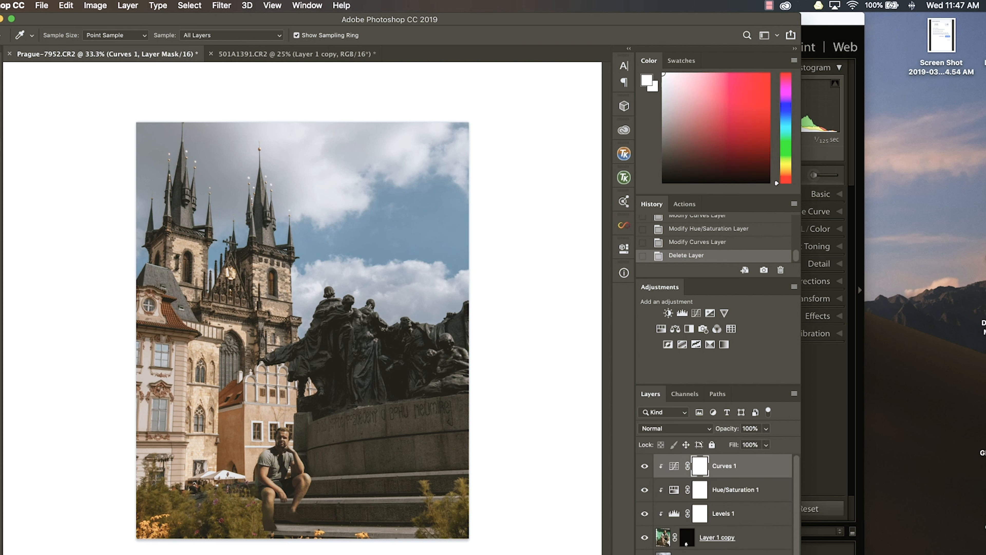
Step: Duplicate Layer 1, give the copy an inverted black mask, and brush white over the flower bushes beside the man
{"action": "left_click", "coordinate": [721, 553]}
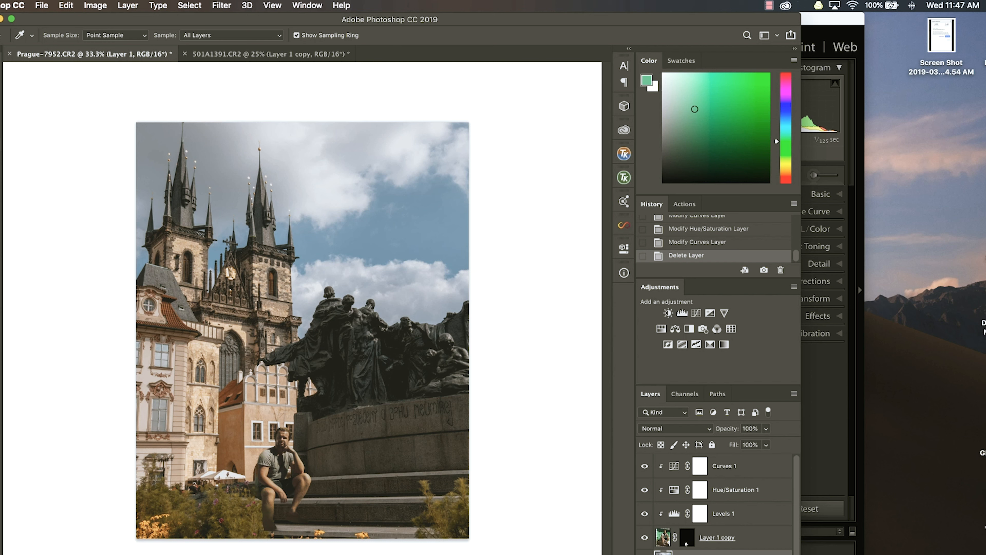
{"action": "key", "text": "super+j"}
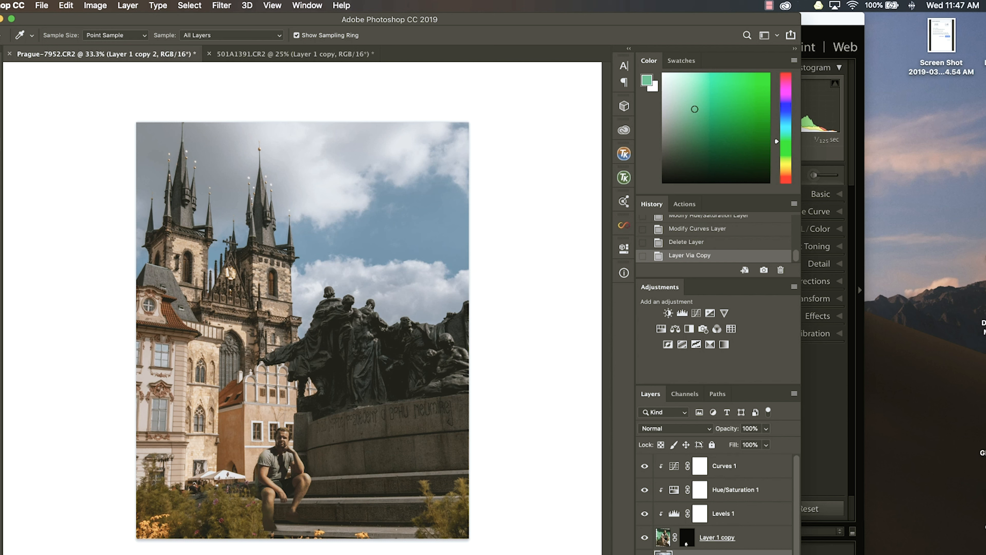
{"action": "left_click", "coordinate": [702, 554]}
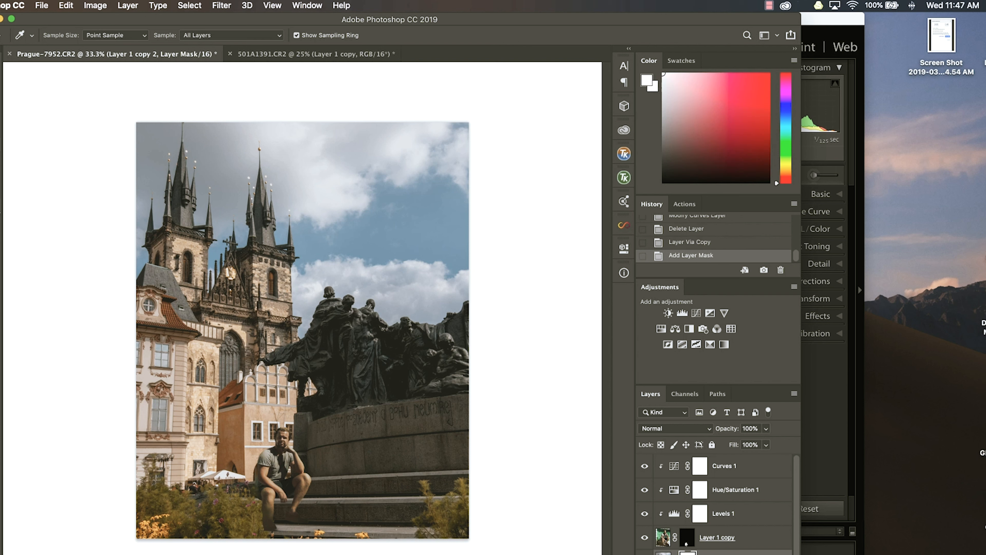
{"action": "key", "text": "b"}
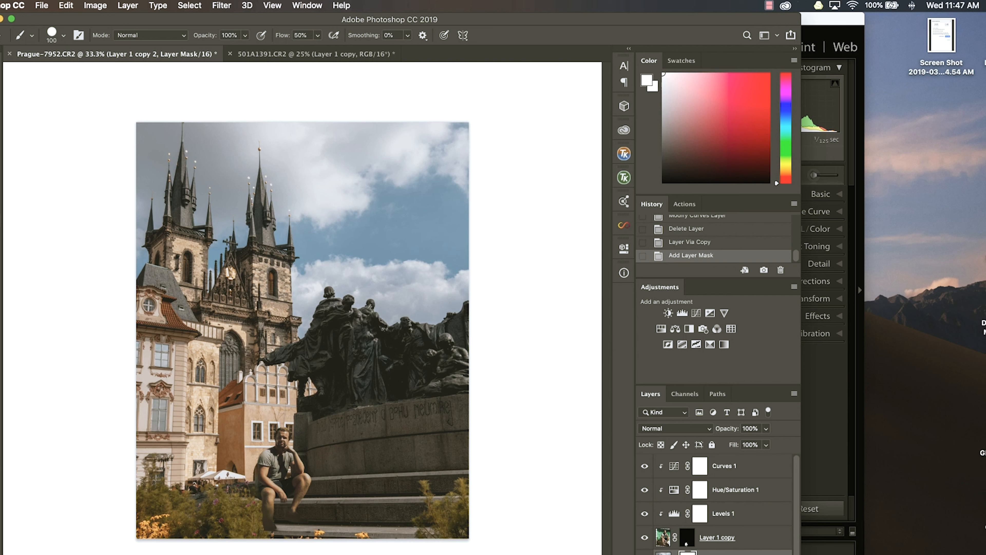
{"action": "key", "text": "super+i"}
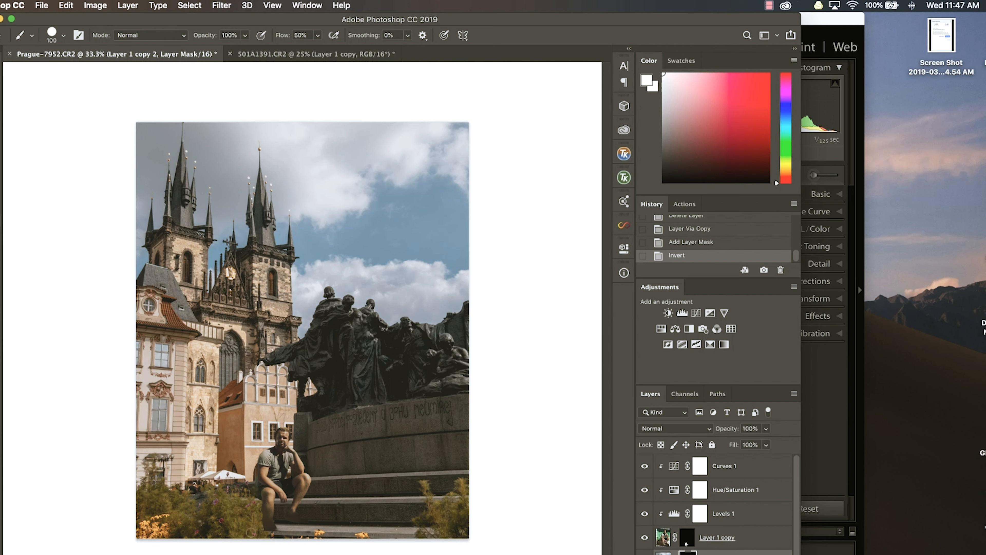
{"action": "mouse_move", "coordinate": [217, 491]}
{"action": "left_mouse_down"}
{"action": "mouse_move", "coordinate": [227, 497]}
{"action": "mouse_move", "coordinate": [216, 497]}
{"action": "left_mouse_up"}
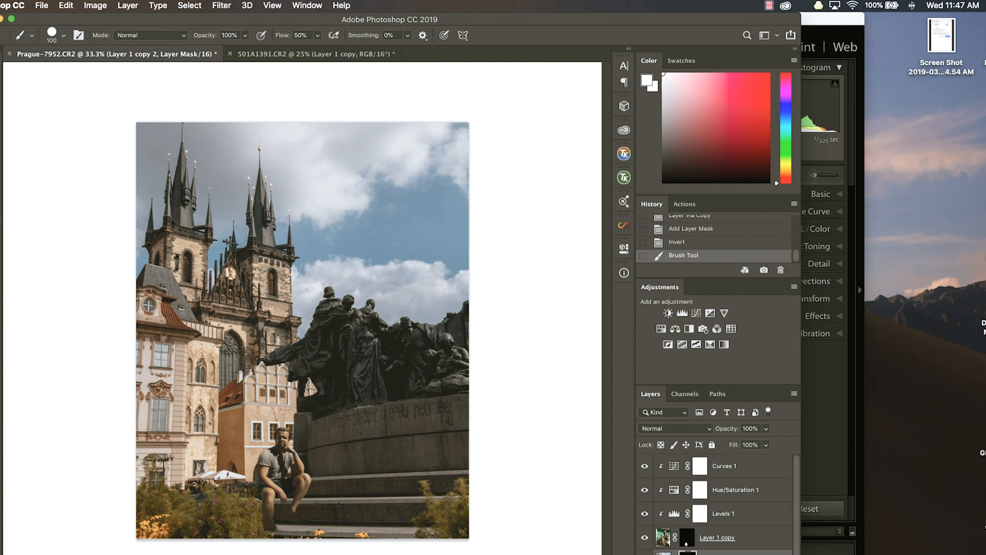
Step: In Select and Mask, extend the selection to cover the whole bush area and the yellow flowers along the photo's lower edge
{"action": "key", "text": "alt+super+r"}
{"action": "key", "text": "super+plus"}
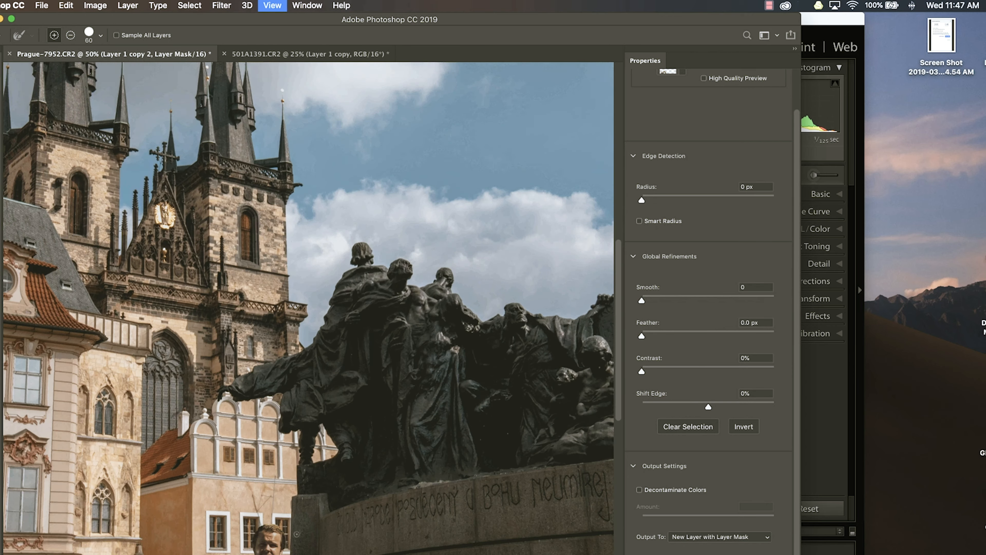
{"action": "left_click_drag", "start_coordinate": [293, 533], "coordinate": [506, 113]}
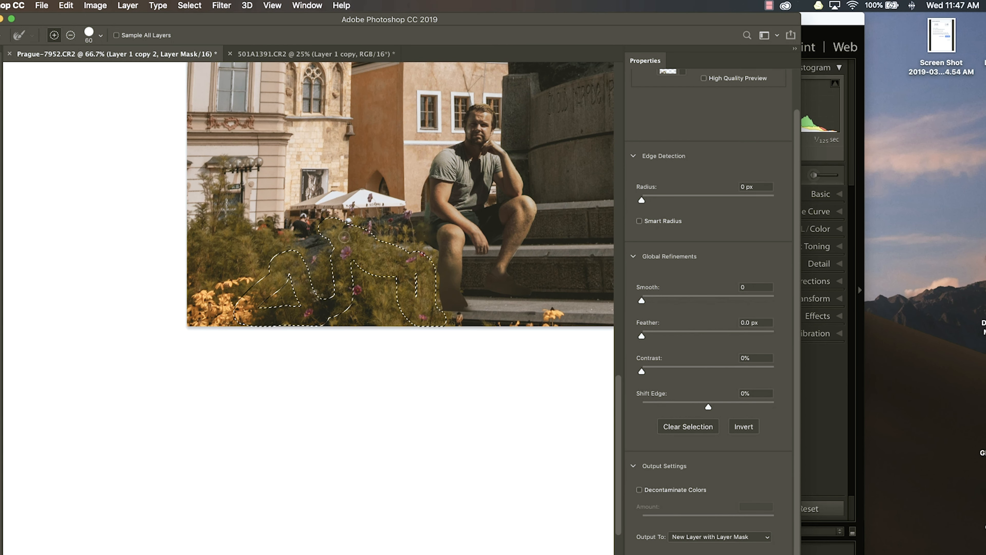
{"action": "left_click_drag", "start_coordinate": [351, 268], "coordinate": [390, 282]}
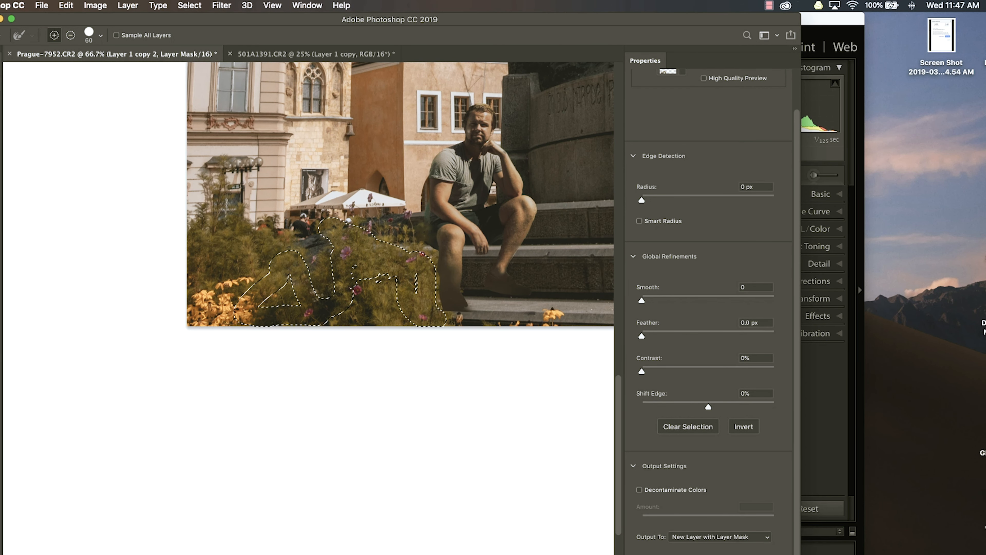
{"action": "left_click", "coordinate": [1, 102]}
{"action": "key", "text": "]"}
{"action": "key", "text": "]"}
{"action": "key", "text": "]"}
{"action": "scroll", "coordinate": [345, 256], "scroll_direction": "left", "scroll_amount": 1}
{"action": "left_click_drag", "start_coordinate": [347, 263], "coordinate": [335, 272]}
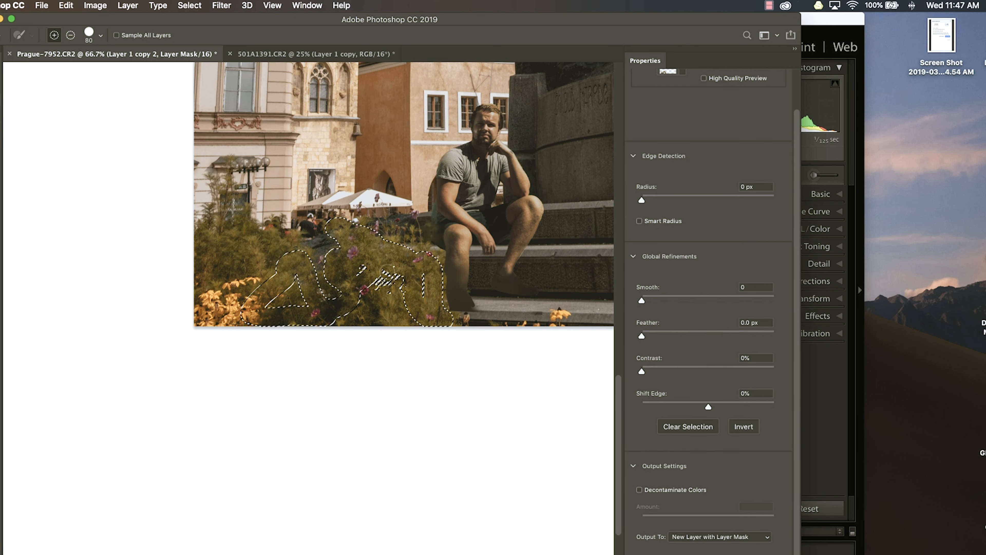
{"action": "left_click_drag", "start_coordinate": [296, 275], "coordinate": [240, 274]}
{"action": "key", "text": "bracketleft"}
{"action": "key", "text": "bracketleft"}
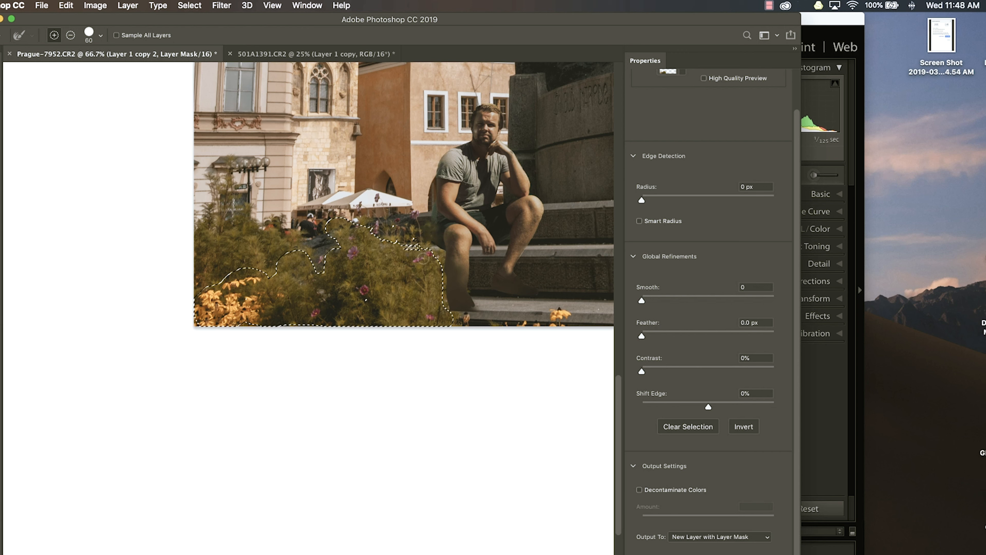
Step: Try Smart Radius and refine the bush selection's upper edge around the flowers near the man's knee
{"action": "left_click", "coordinate": [639, 221]}
{"action": "left_click_drag", "start_coordinate": [437, 250], "coordinate": [397, 225]}
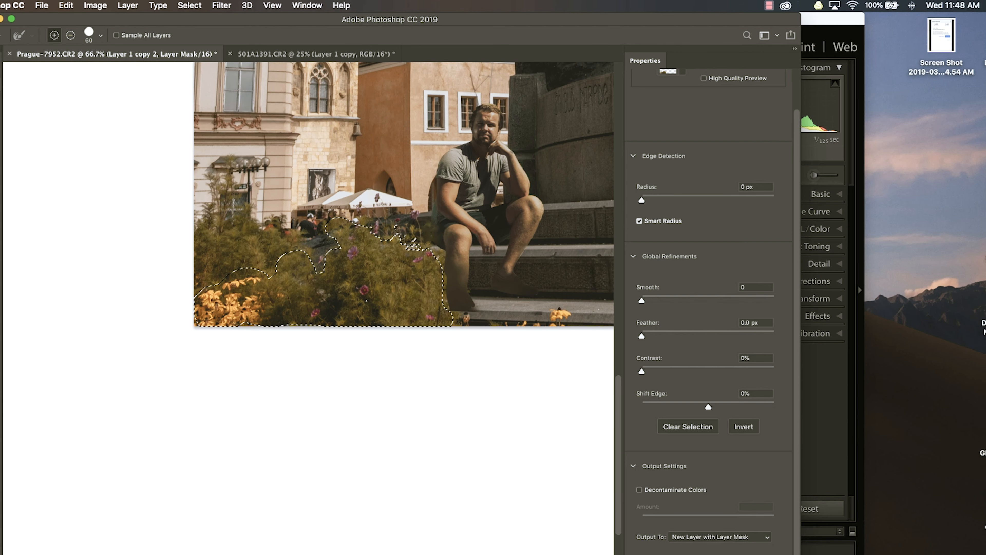
{"action": "key", "text": "super+equal"}
{"action": "key", "text": "super+equal"}
{"action": "key", "text": "super+equal"}
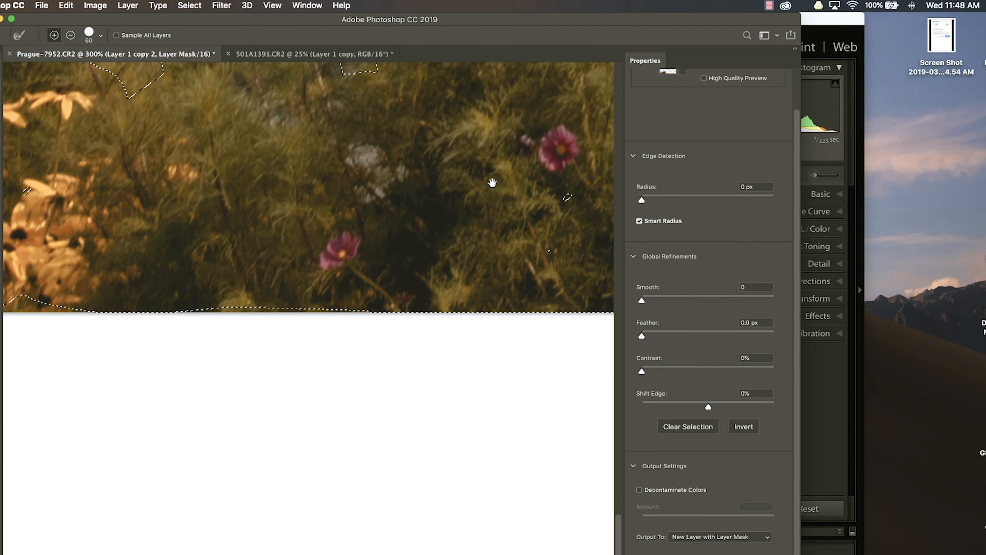
{"action": "left_click_drag", "start_coordinate": [495, 183], "coordinate": [250, 410]}
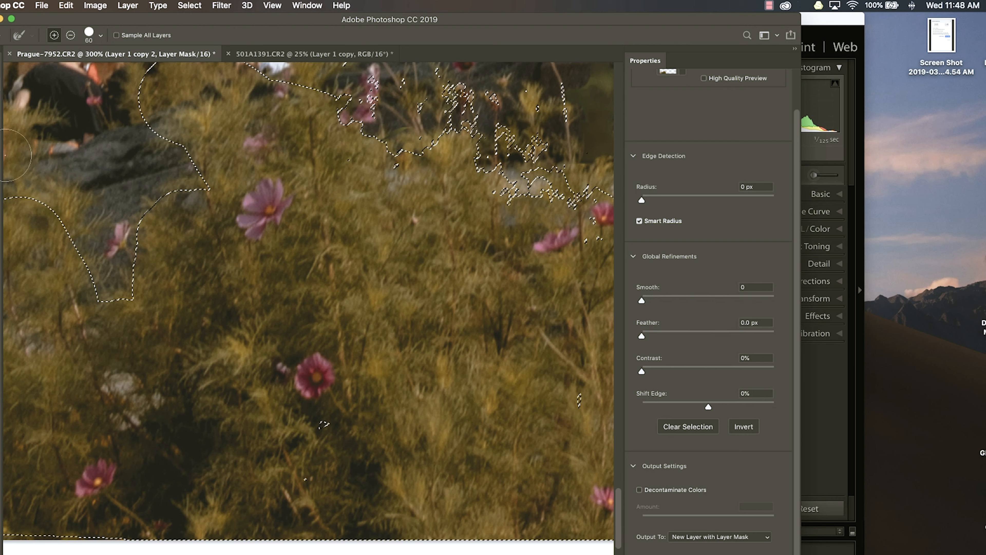
{"action": "key", "text": "bracketright"}
{"action": "key", "text": "bracketright"}
{"action": "mouse_move", "coordinate": [317, 431]}
{"action": "left_mouse_down"}
{"action": "mouse_move", "coordinate": [296, 468]}
{"action": "mouse_move", "coordinate": [506, 394]}
{"action": "mouse_move", "coordinate": [582, 400]}
{"action": "left_mouse_up"}
{"action": "left_click_drag", "start_coordinate": [492, 289], "coordinate": [309, 438]}
Step: Add the tall flowers and stems to the selection with brushes of 15 to 25 px, and output a new layer with layer mask
{"action": "key", "text": "bracketleft"}
{"action": "key", "text": "bracketleft"}
{"action": "key", "text": "bracketleft"}
{"action": "key", "text": "bracketleft"}
{"action": "key", "text": "bracketleft"}
{"action": "key", "text": "bracketleft"}
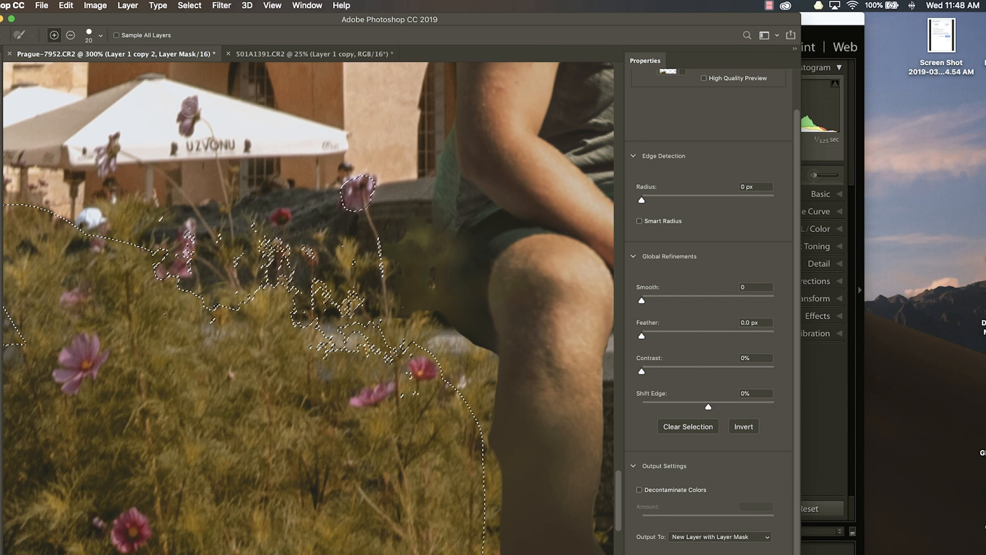
{"action": "key", "text": "bracketright"}
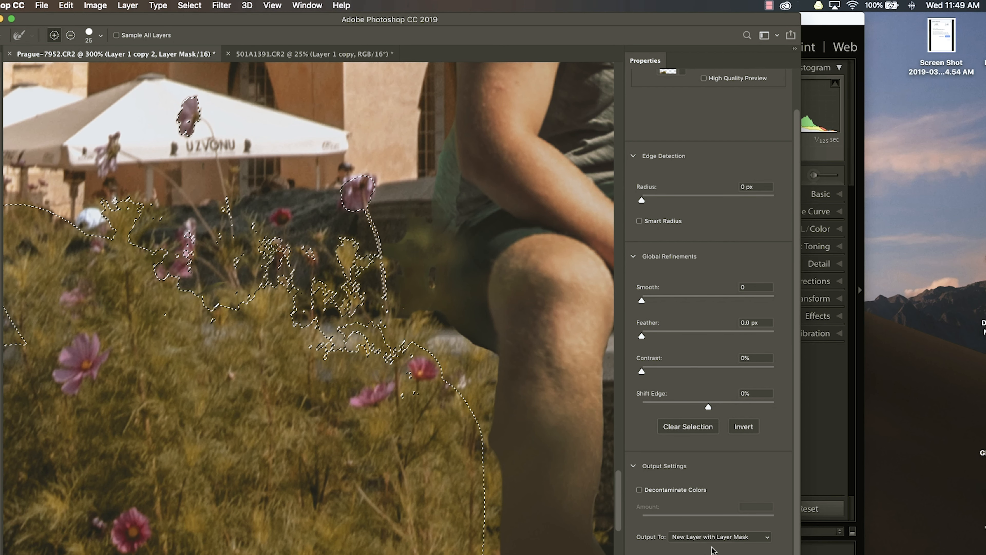
{"action": "key", "text": "bracketleft"}
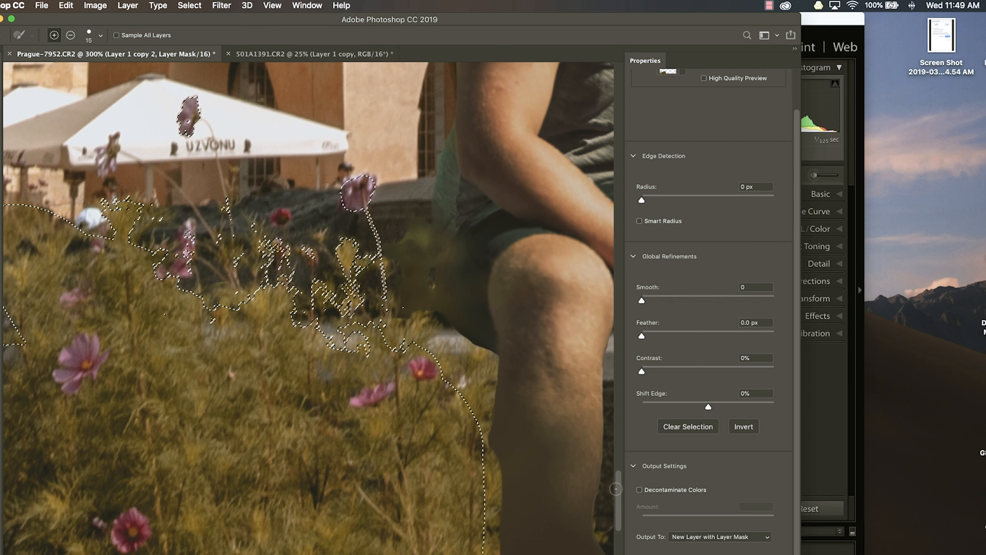
{"action": "key", "text": "Return"}
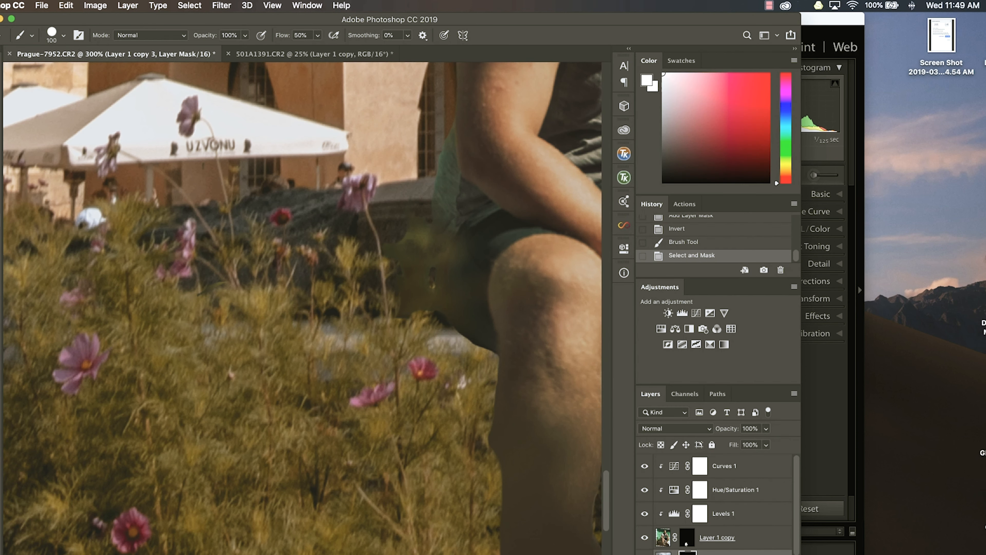
Step: Move the cut-out bush, Layer 1 copy 3, over the man's lower leg and place it above Curves 1 in the layer stack
{"action": "scroll", "coordinate": [722, 505], "scroll_direction": "down", "scroll_amount": 3}
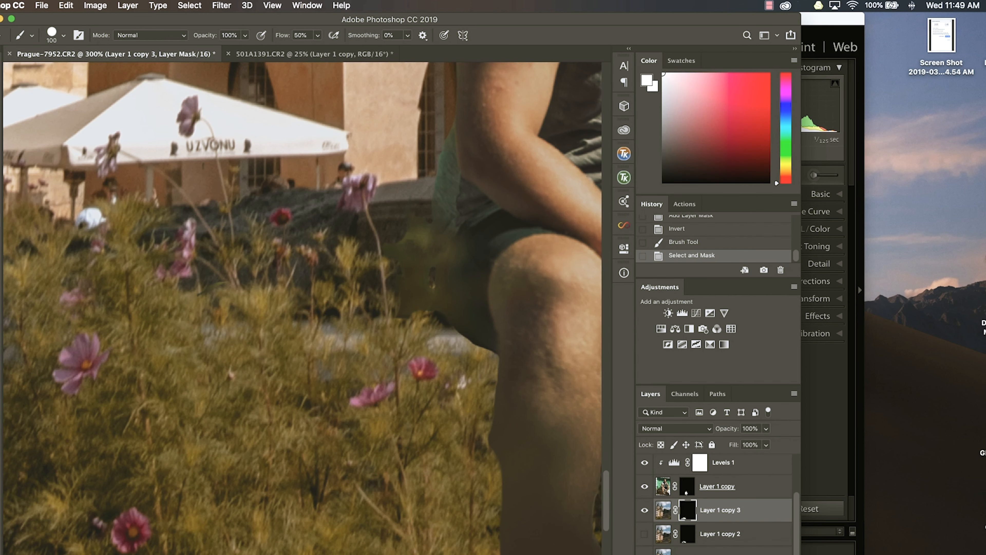
{"action": "key", "text": "super+minus"}
{"action": "key", "text": "super+minus"}
{"action": "key", "text": "super+minus"}
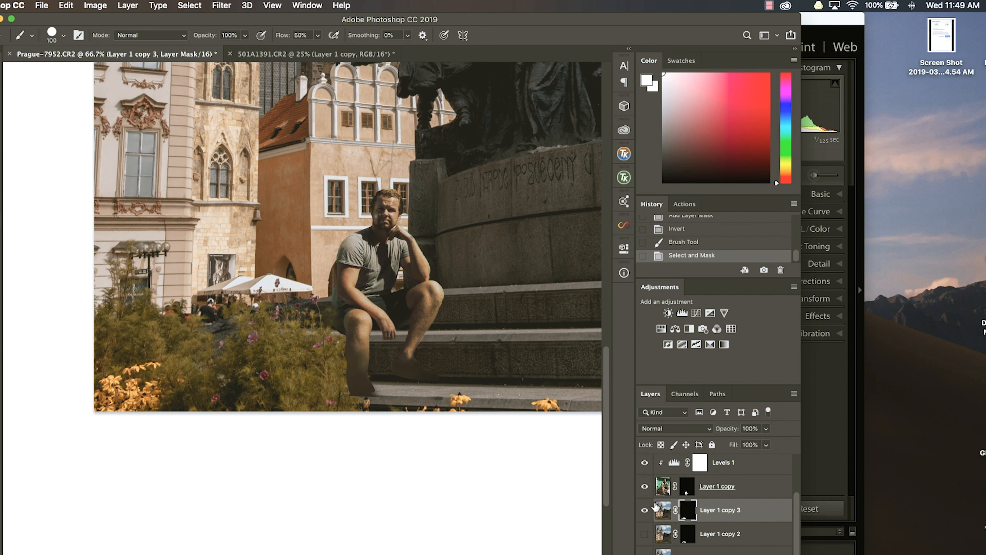
{"action": "left_click", "coordinate": [663, 510]}
{"action": "key", "text": "super+t"}
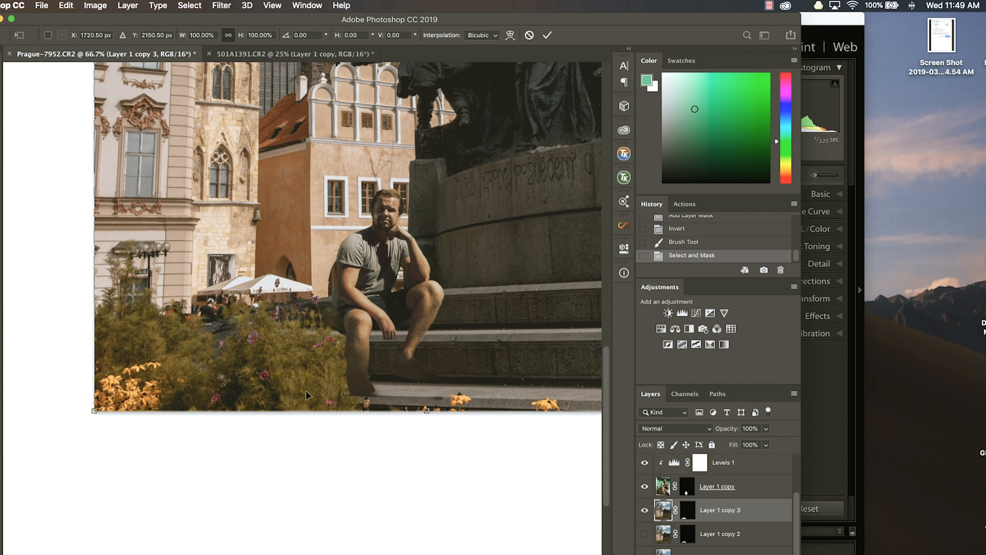
{"action": "left_click_drag", "start_coordinate": [298, 363], "coordinate": [372, 360]}
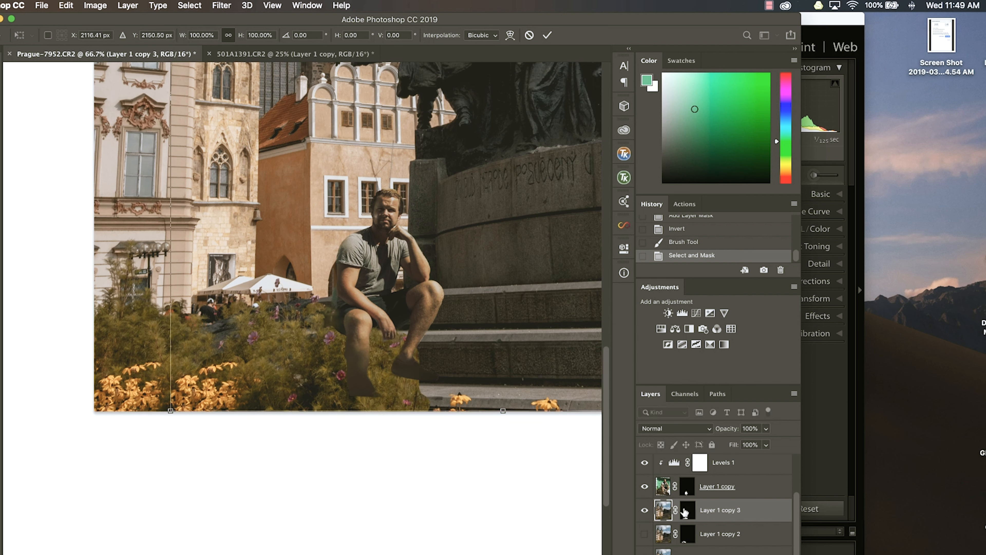
{"action": "scroll", "coordinate": [706, 504], "scroll_direction": "up", "scroll_amount": 2}
{"action": "left_click_drag", "start_coordinate": [662, 553], "coordinate": [666, 457]}
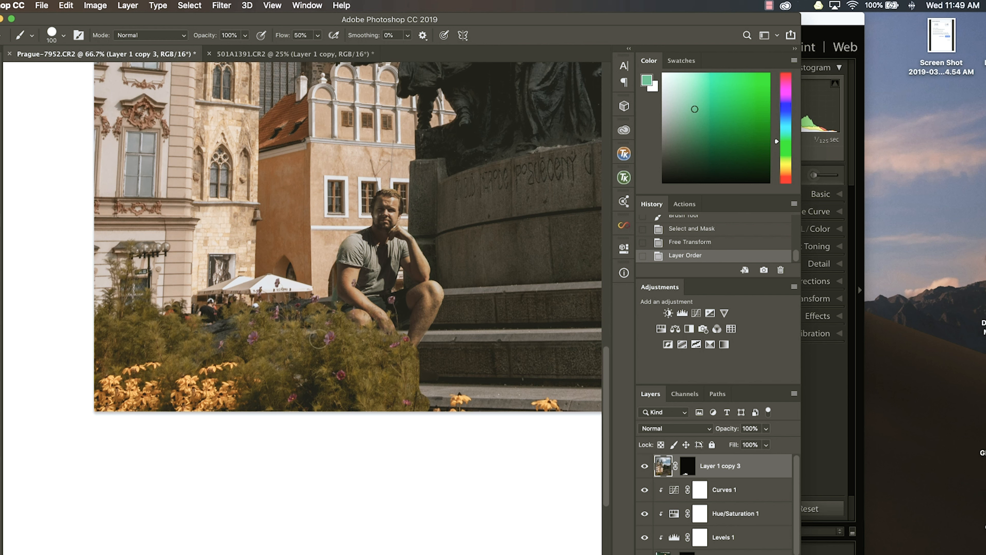
{"action": "key", "text": "super+t"}
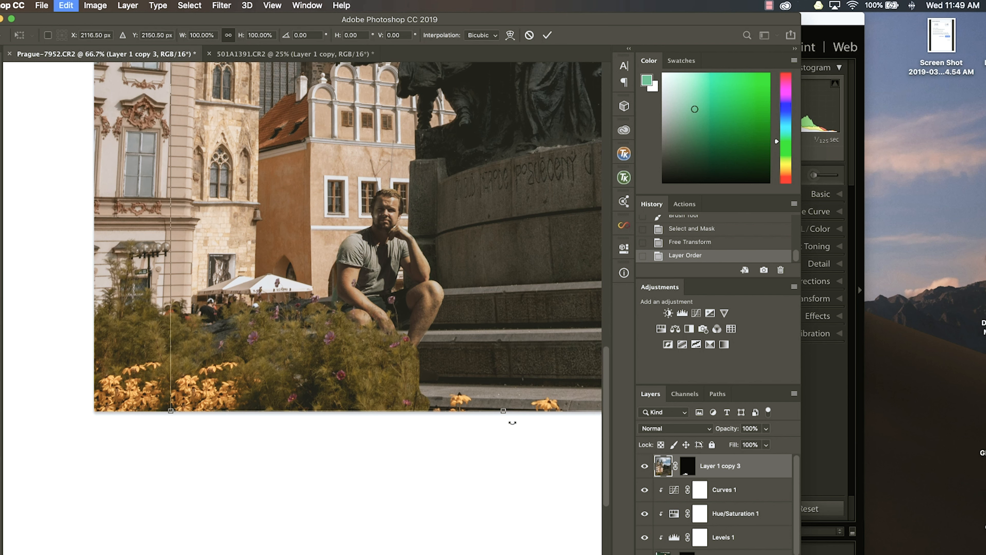
{"action": "left_click_drag", "start_coordinate": [360, 376], "coordinate": [326, 379]}
Step: Paint black on the masks of Layer 1 copy 3 and Layer 1 copy to clean up the area behind the man's hip
{"action": "left_click", "coordinate": [686, 468]}
{"action": "key", "text": "b"}
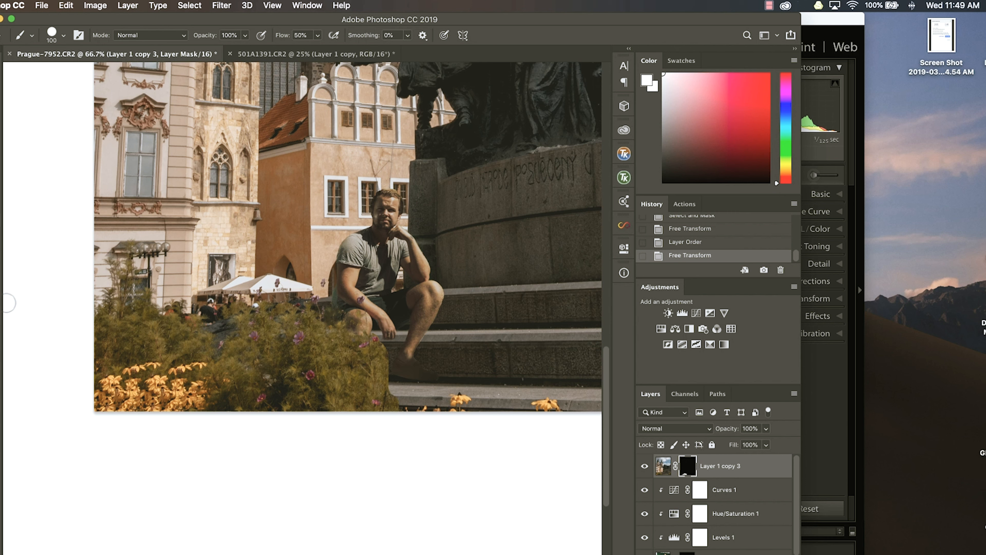
{"action": "key", "text": "x"}
{"action": "left_click", "coordinate": [315, 277]}
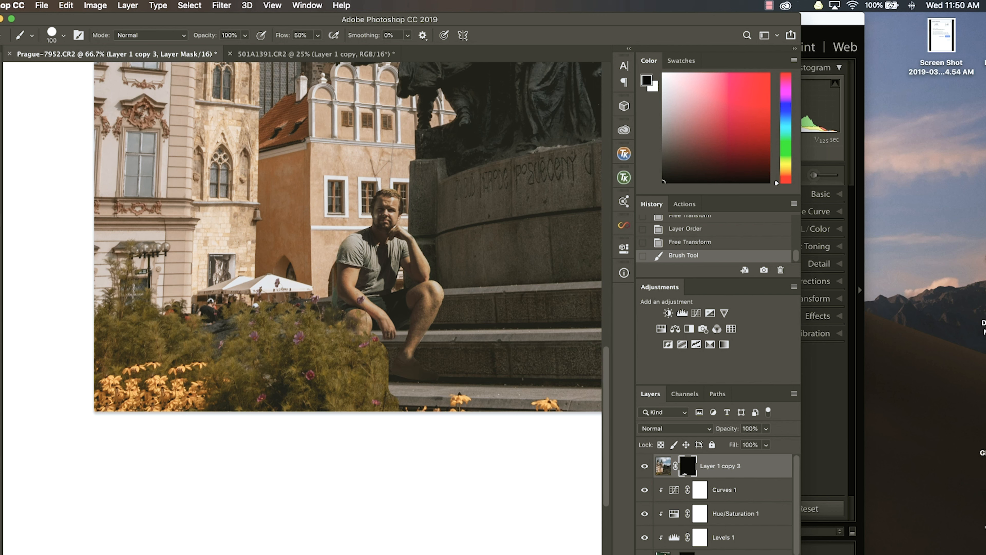
{"action": "key", "text": "alt+bracketleft"}
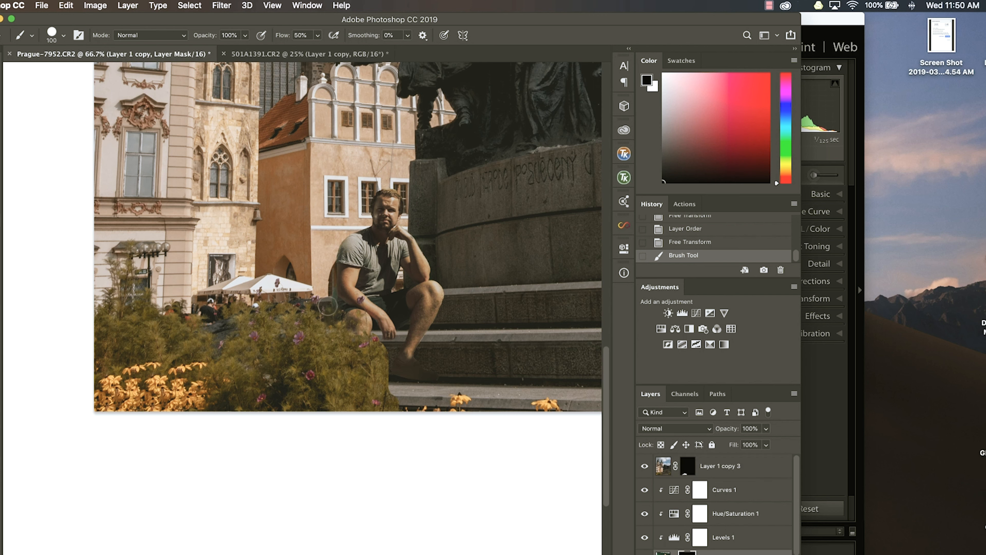
{"action": "mouse_move", "coordinate": [325, 308]}
{"action": "left_mouse_down"}
{"action": "mouse_move", "coordinate": [329, 329]}
{"action": "mouse_move", "coordinate": [322, 278]}
{"action": "mouse_move", "coordinate": [323, 292]}
{"action": "left_mouse_up"}
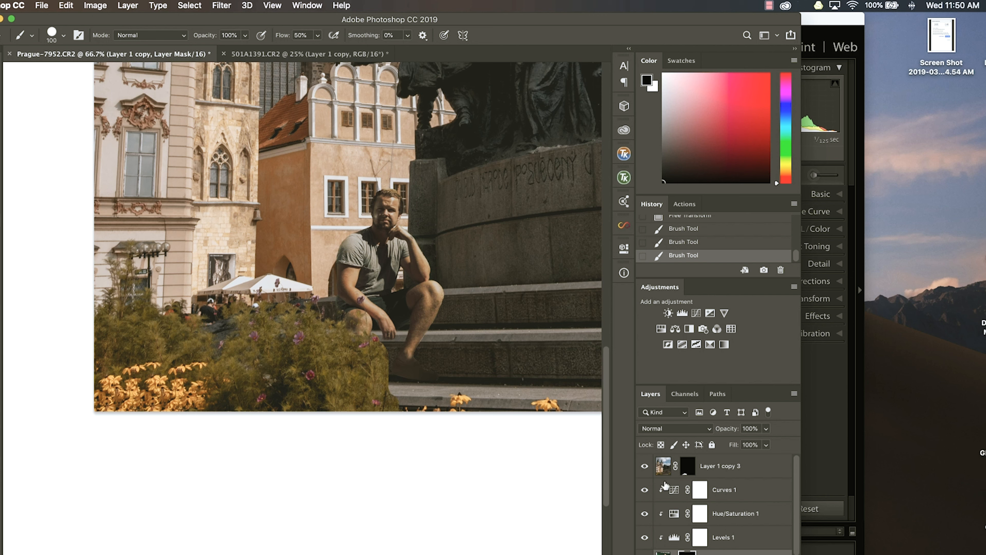
Step: Flip the bush layer, Layer 1 copy 3, horizontally
{"action": "left_click", "coordinate": [664, 468]}
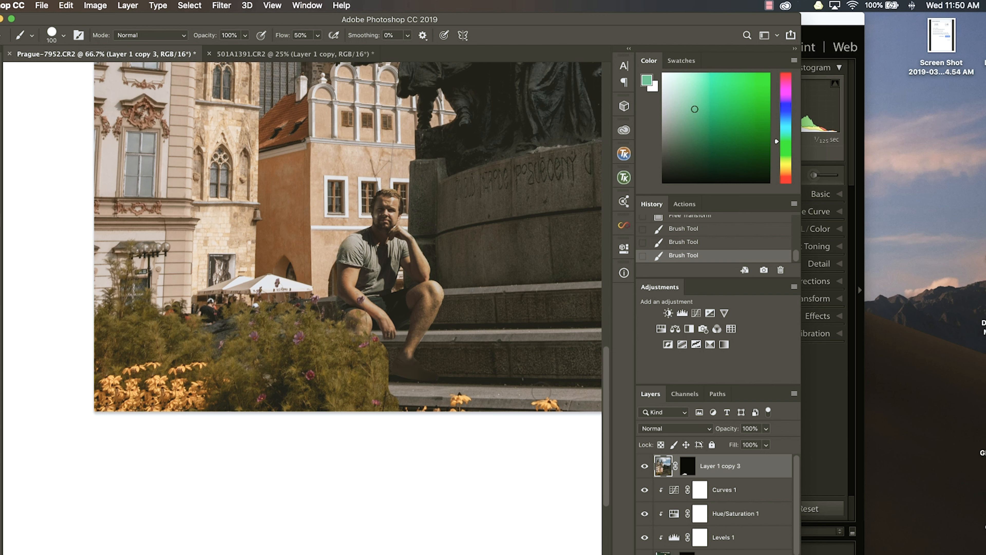
{"action": "left_click", "coordinate": [66, 5]}
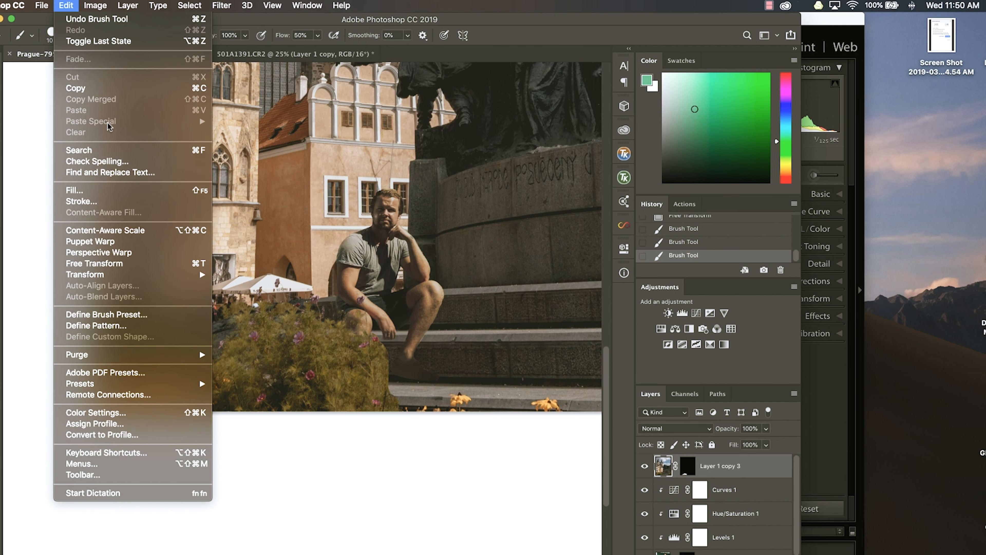
{"action": "mouse_move", "coordinate": [141, 274]}
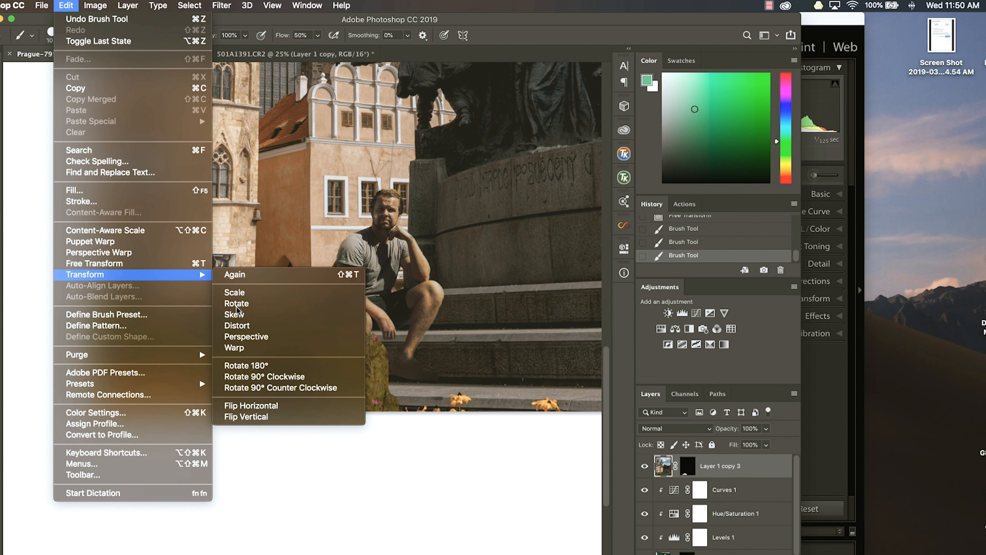
{"action": "left_click", "coordinate": [276, 405]}
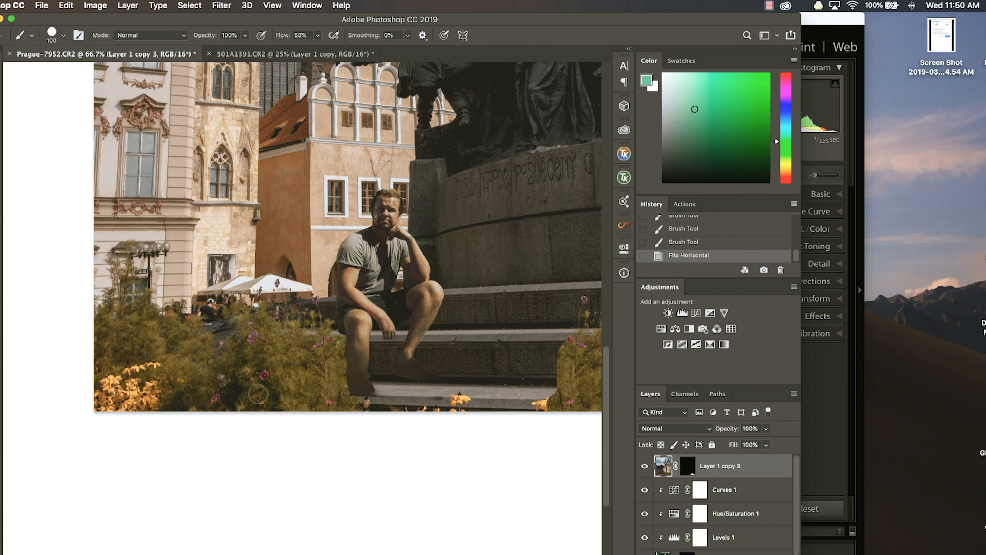
Step: Move the flipped bush over the man's lower legs and paint black on its layer mask to clean up around his foot and knee
{"action": "key", "text": "super+t"}
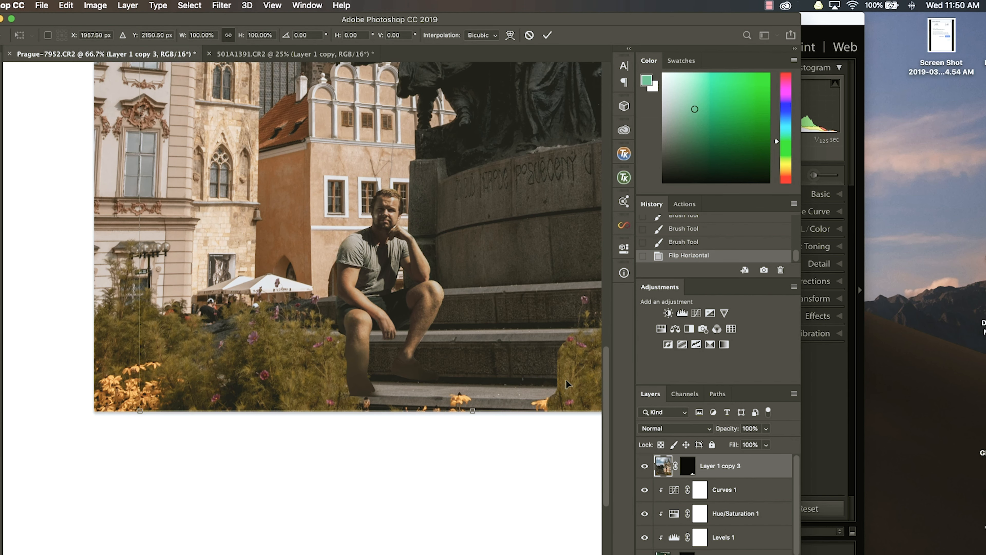
{"action": "left_click_drag", "start_coordinate": [489, 386], "coordinate": [228, 383]}
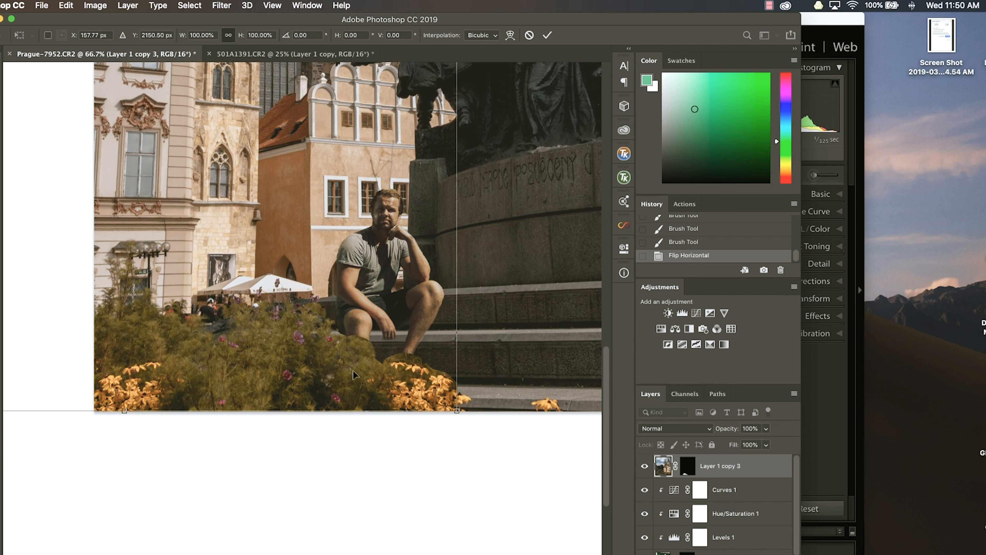
{"action": "left_click", "coordinate": [688, 469]}
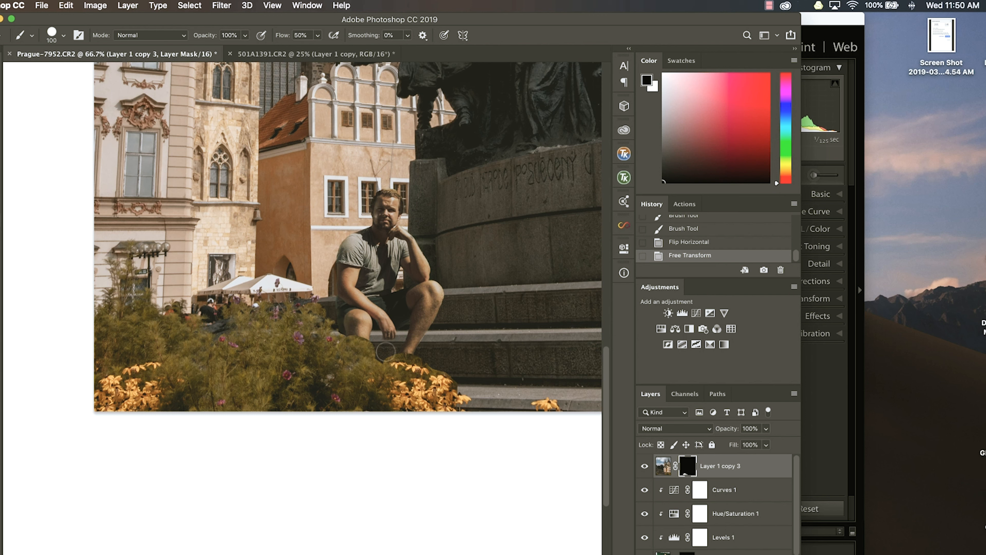
{"action": "left_click_drag", "start_coordinate": [436, 361], "coordinate": [478, 367]}
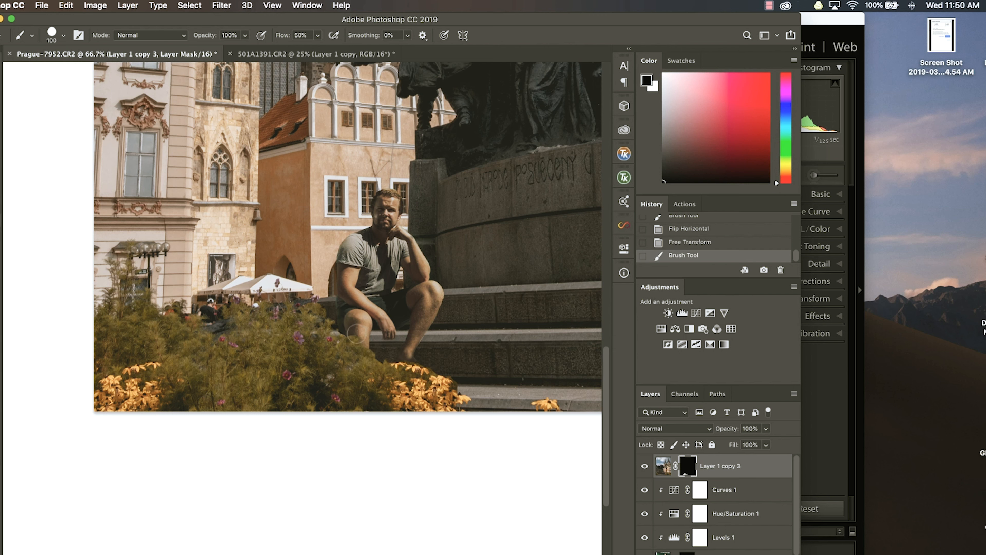
{"action": "left_click_drag", "start_coordinate": [347, 330], "coordinate": [345, 328]}
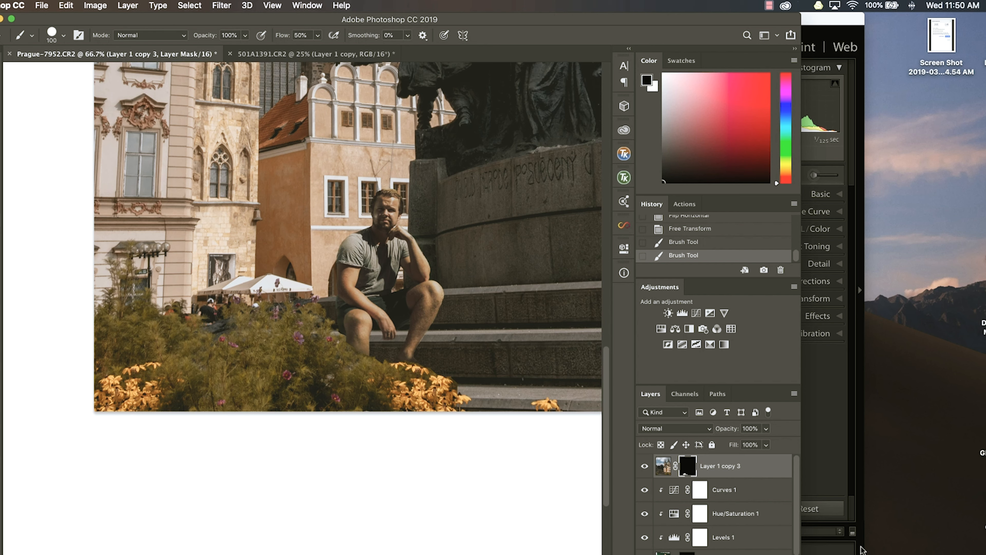
Step: Apply a Field Blur to the image of Layer 1 copy 3, setting an added pin on the bush to 4 px and the man's pin to 0 px
{"action": "left_click", "coordinate": [218, 4]}
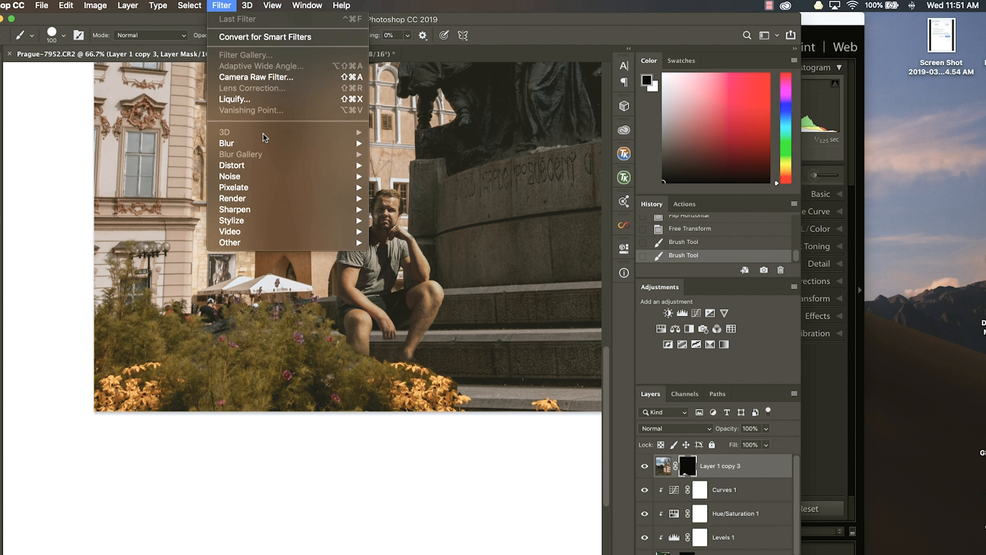
{"action": "left_click", "coordinate": [666, 464]}
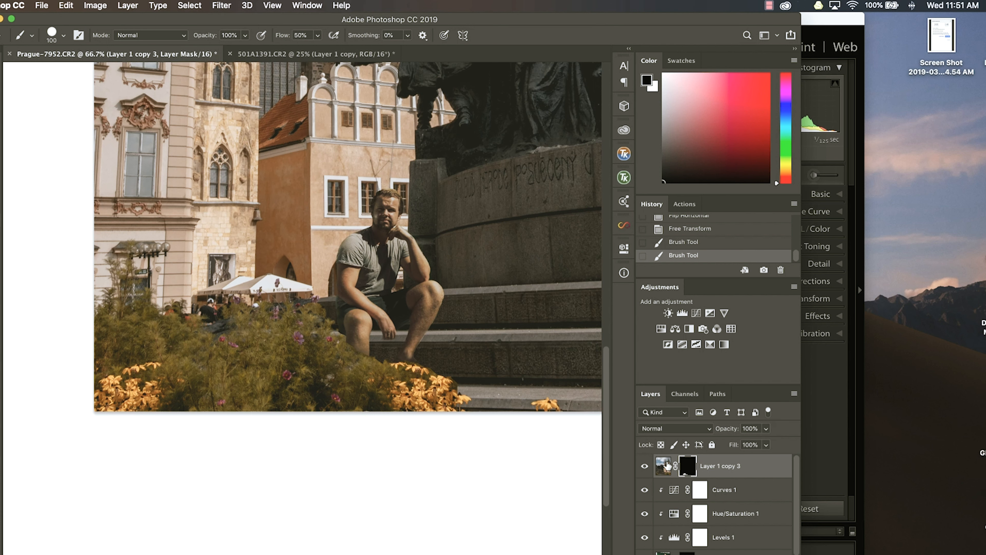
{"action": "left_click", "coordinate": [667, 463]}
{"action": "left_click", "coordinate": [210, 4]}
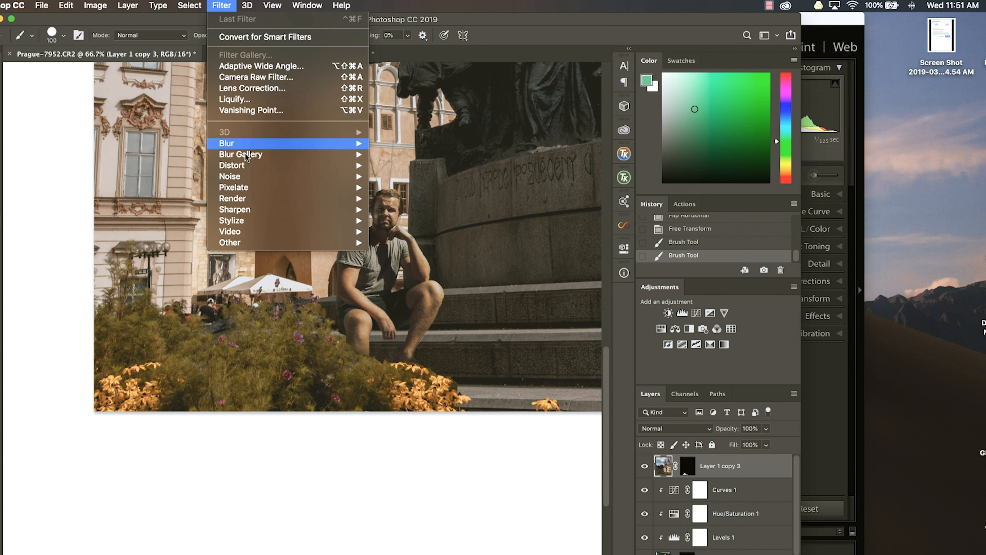
{"action": "mouse_move", "coordinate": [350, 154]}
{"action": "left_click", "coordinate": [394, 155]}
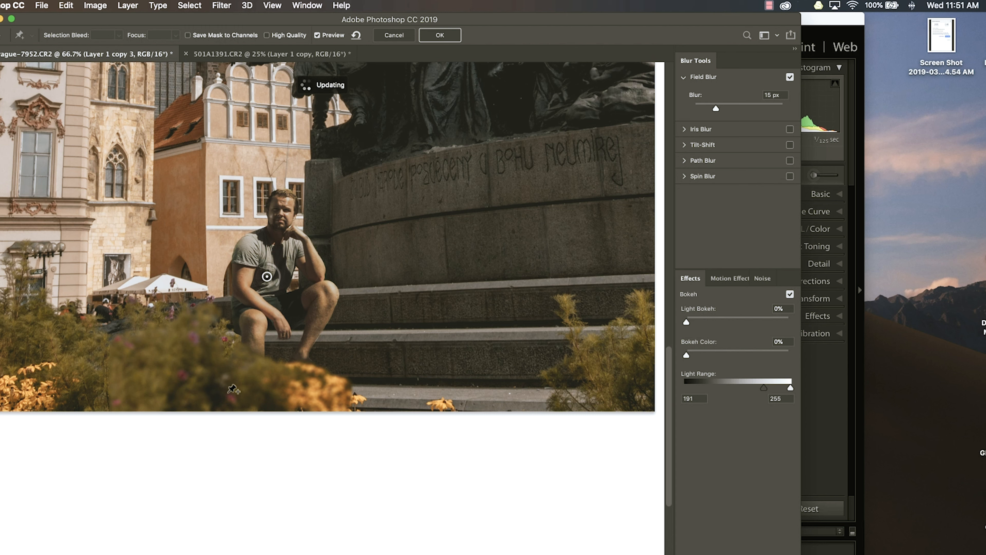
{"action": "left_click", "coordinate": [246, 397]}
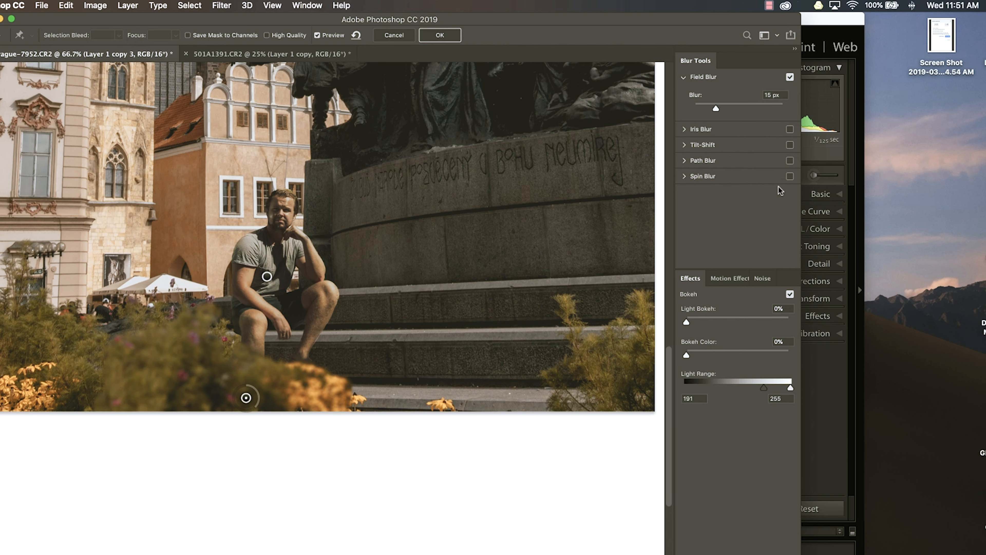
{"action": "left_click_drag", "start_coordinate": [716, 108], "coordinate": [709, 108]}
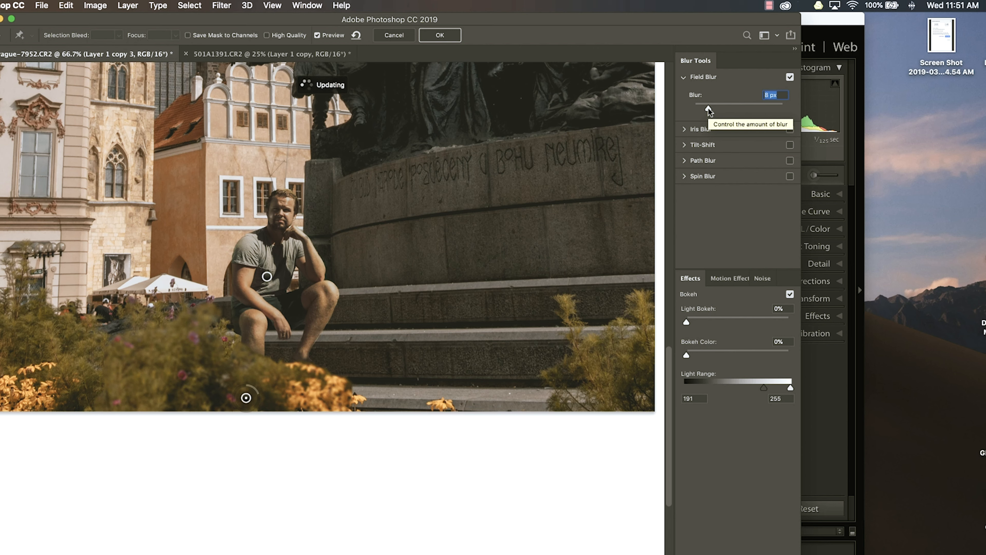
{"action": "left_click_drag", "start_coordinate": [708, 111], "coordinate": [701, 112]}
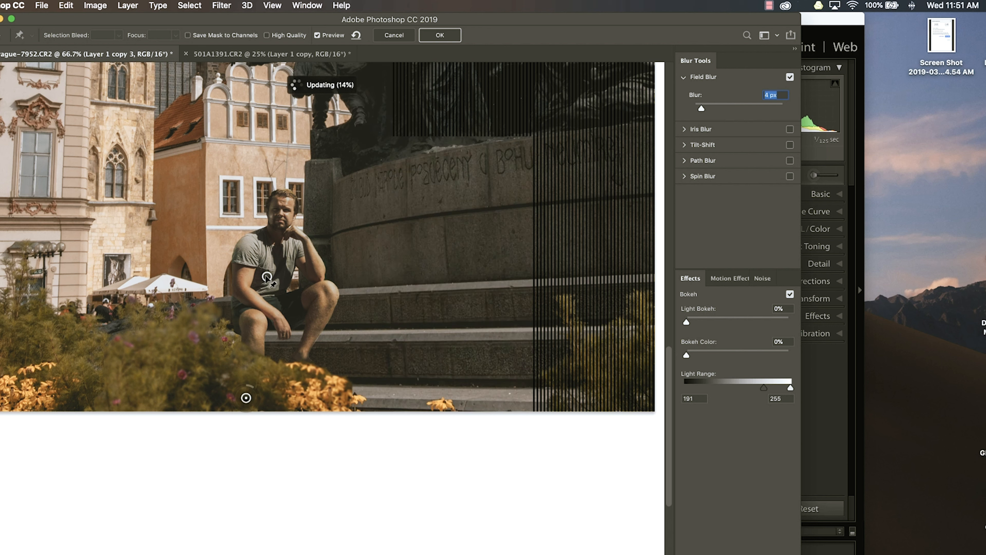
{"action": "left_click_drag", "start_coordinate": [701, 109], "coordinate": [678, 115]}
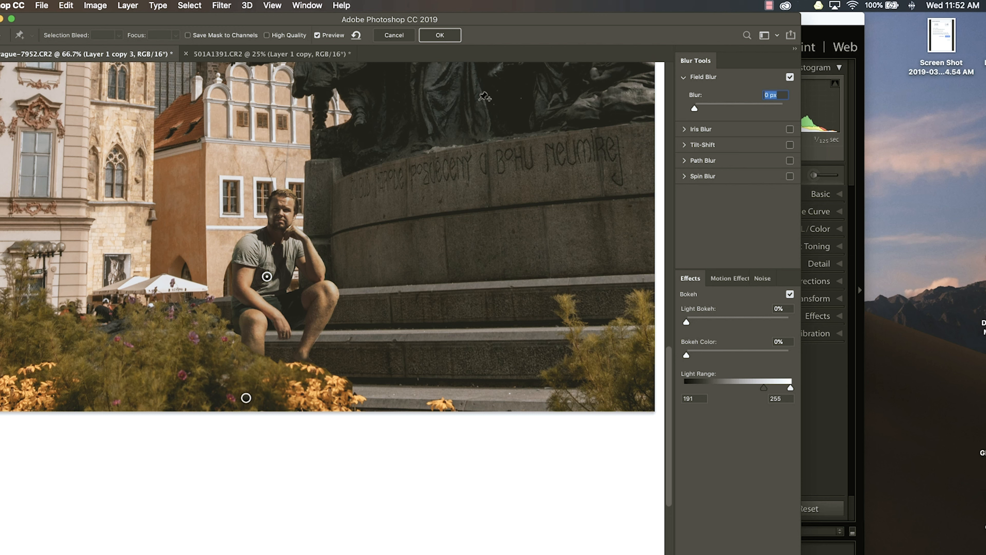
{"action": "left_click", "coordinate": [453, 39]}
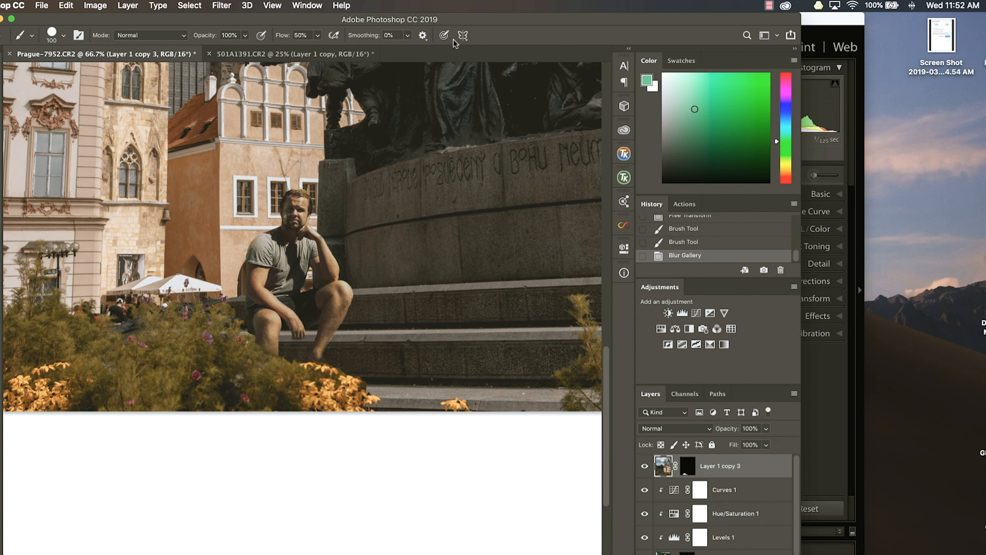
Step: Paint black on the mask of Layer 1 copy with a 4 px brush to refine the edge of the man's forearm and knee
{"action": "key", "text": "super+plus"}
{"action": "key", "text": "super+plus"}
{"action": "key", "text": "super+plus"}
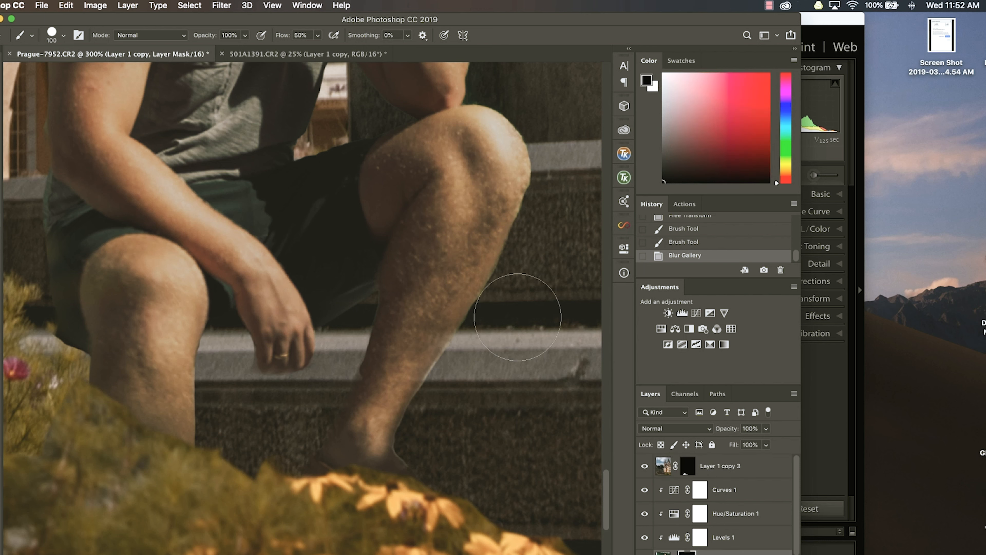
{"action": "key", "text": "bracketleft"}
{"action": "key", "text": "bracketleft"}
{"action": "key", "text": "bracketleft"}
{"action": "key", "text": "bracketleft"}
{"action": "key", "text": "bracketleft"}
{"action": "key", "text": "bracketleft"}
{"action": "key", "text": "bracketleft"}
{"action": "key", "text": "bracketleft"}
{"action": "key", "text": "bracketleft"}
{"action": "key", "text": "bracketleft"}
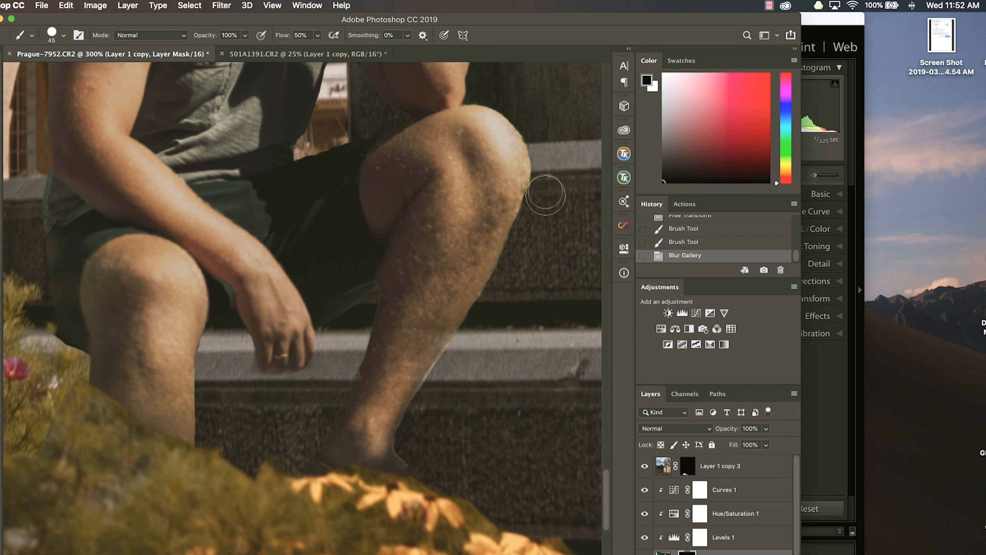
{"action": "scroll", "coordinate": [418, 168], "scroll_direction": "up", "scroll_amount": 5}
{"action": "scroll", "coordinate": [417, 169], "scroll_direction": "right", "scroll_amount": 3}
{"action": "mouse_move", "coordinate": [395, 172]}
{"action": "left_mouse_down"}
{"action": "mouse_move", "coordinate": [429, 233]}
{"action": "mouse_move", "coordinate": [435, 303]}
{"action": "mouse_move", "coordinate": [457, 314]}
{"action": "left_mouse_up"}
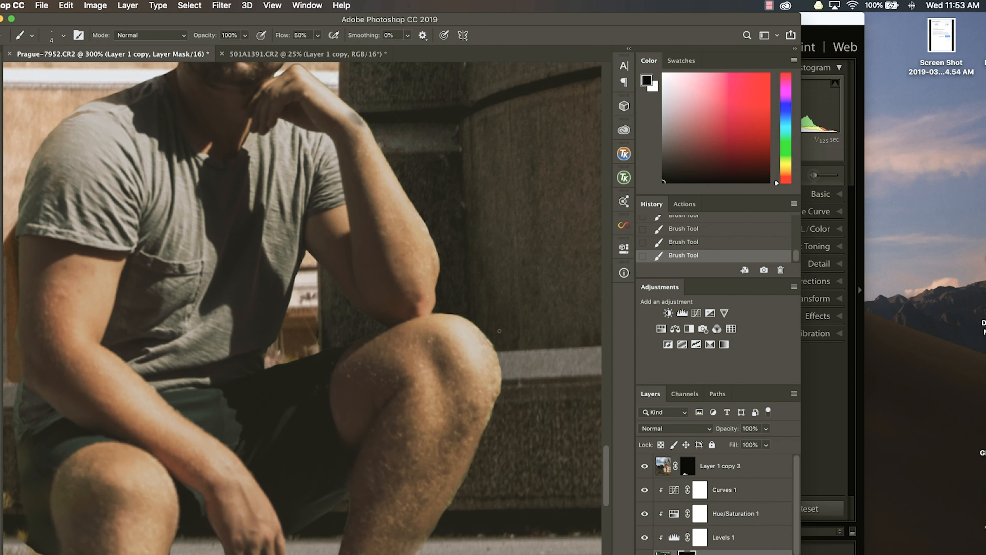
Step: Refine the man's mask along his shin and ankle with a 7 px black brush
{"action": "scroll", "coordinate": [489, 420], "scroll_direction": "down", "scroll_amount": 5}
{"action": "key", "text": "bracketright"}
{"action": "key", "text": "bracketright"}
{"action": "key", "text": "bracketright"}
{"action": "key", "text": "x"}
{"action": "key", "text": "x"}
{"action": "left_click_drag", "start_coordinate": [328, 359], "coordinate": [324, 351]}
{"action": "left_click_drag", "start_coordinate": [290, 436], "coordinate": [290, 431]}
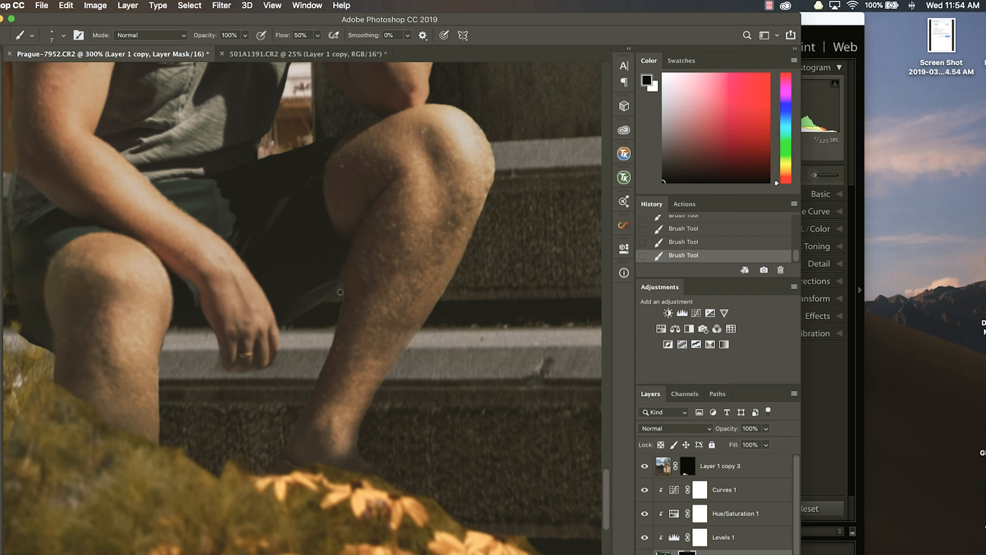
Step: Switch the mask painting color to white and enlarge the brush to 20 px
{"action": "scroll", "coordinate": [314, 319], "scroll_direction": "left", "scroll_amount": 3}
{"action": "scroll", "coordinate": [313, 319], "scroll_direction": "up", "scroll_amount": 2}
{"action": "key", "text": "x"}
{"action": "key", "text": "bracketright"}
{"action": "key", "text": "bracketright"}
{"action": "key", "text": "bracketright"}
{"action": "key", "text": "bracketright"}
{"action": "key", "text": "bracketright"}
Step: Examine the whole composite at 33.3% and 16.7% zoom to judge how the man and bushes blend into the scene
{"action": "key", "text": "super+minus"}
{"action": "key", "text": "super+minus"}
{"action": "key", "text": "super+minus"}
{"action": "key", "text": "super+minus"}
{"action": "key", "text": "super+minus"}
{"action": "key", "text": "super+minus"}
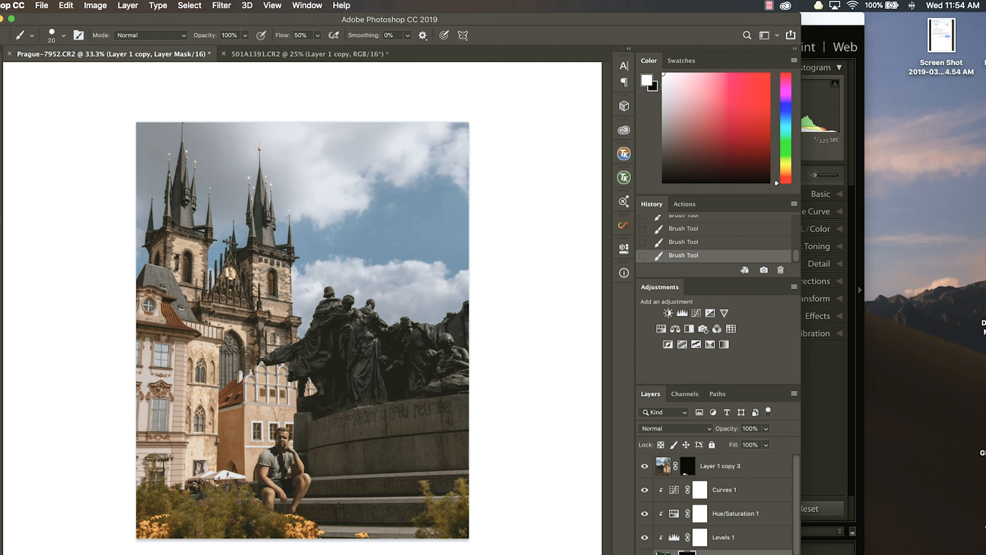
{"action": "key", "text": "super+minus"}
{"action": "key", "text": "super+minus"}
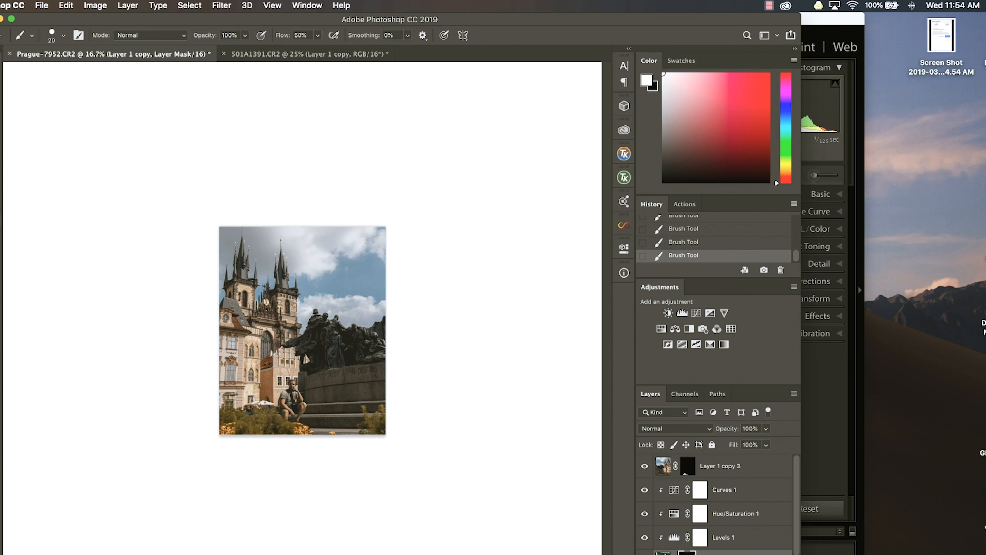
{"action": "key", "text": "super+plus"}
{"action": "key", "text": "super+plus"}
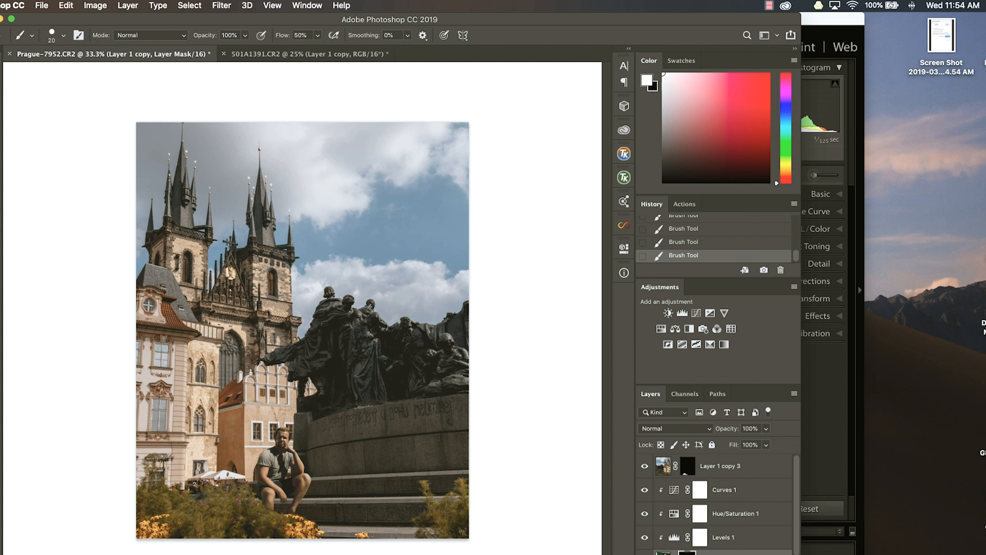